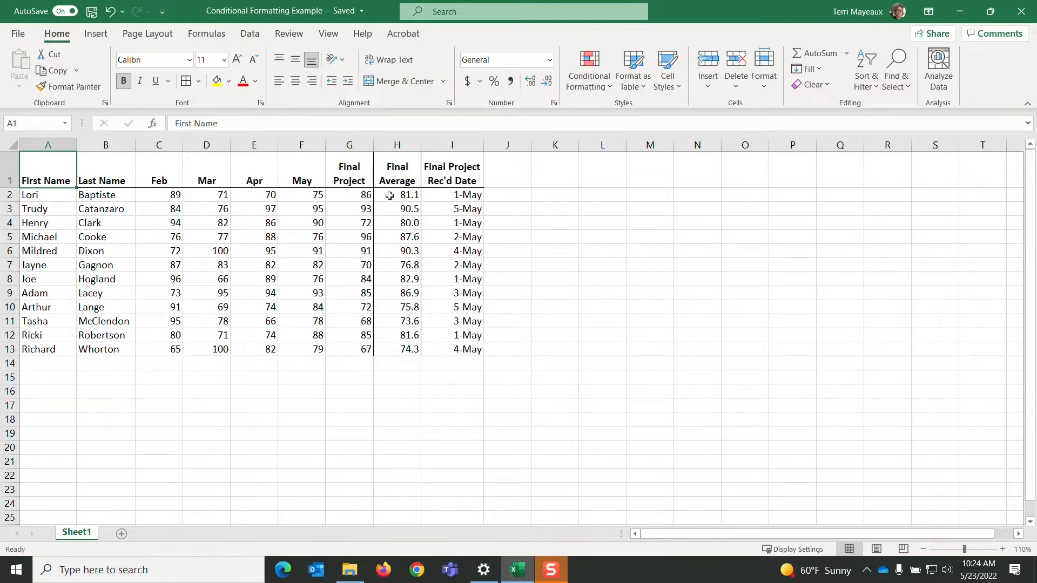
# Create a Greater Than highlight rule for the scores in C2:H13 with a threshold of 89.
pyautogui.click(390, 196)
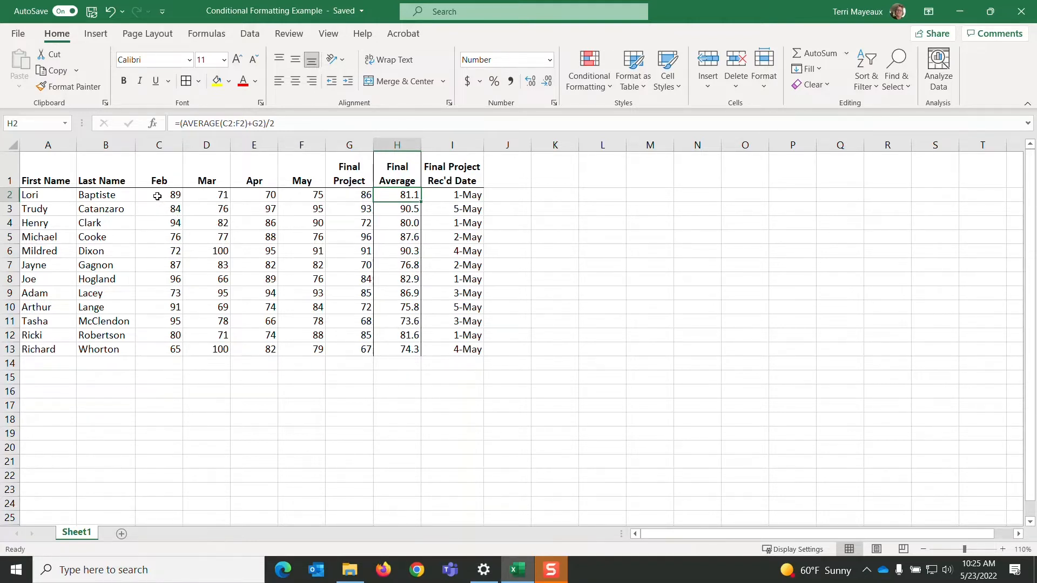
pyautogui.moveTo(157, 197); pyautogui.dragTo(395, 347)
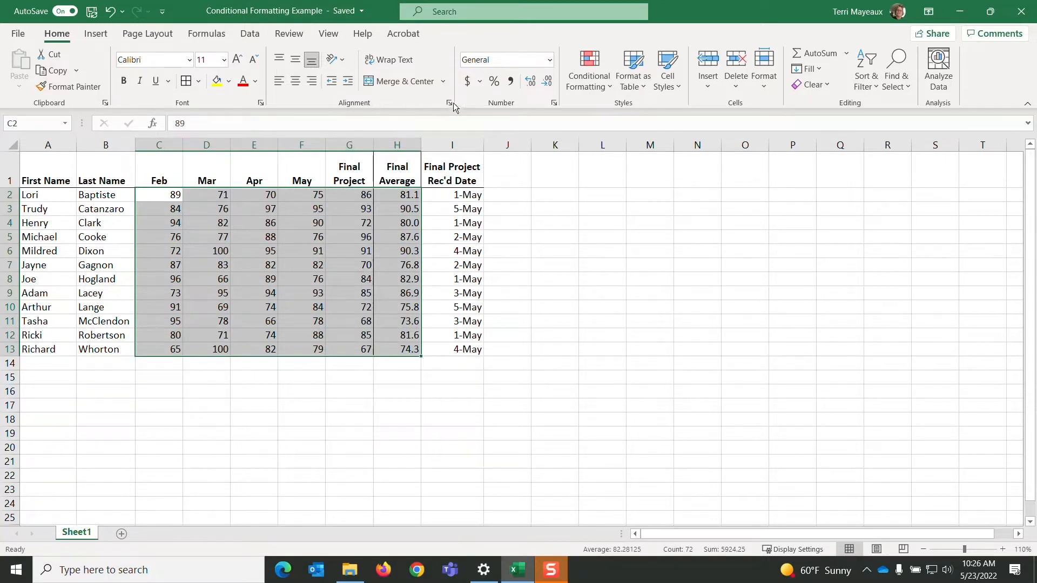
pyautogui.click(610, 89)
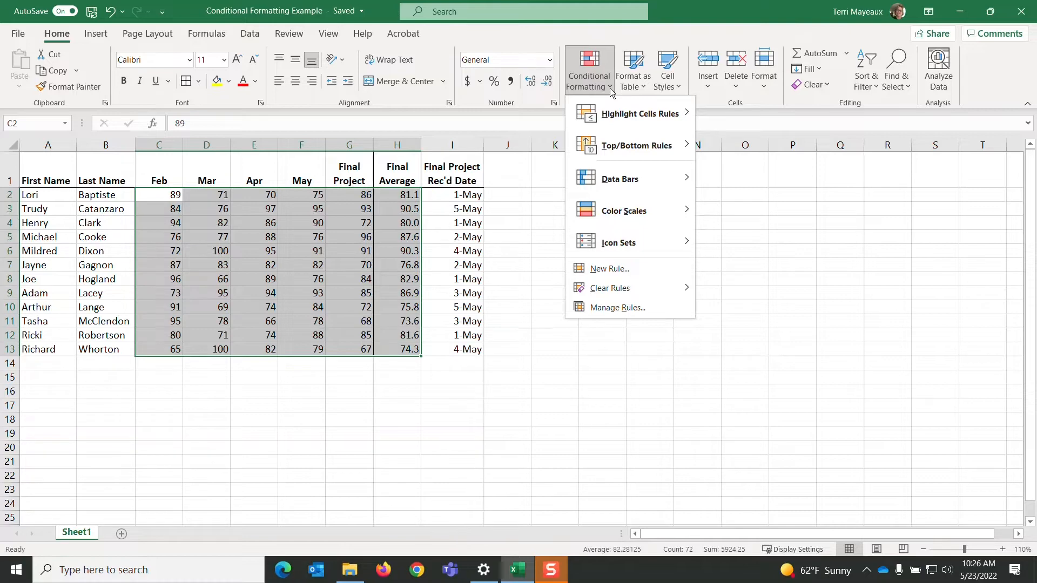
pyautogui.moveTo(627, 114)
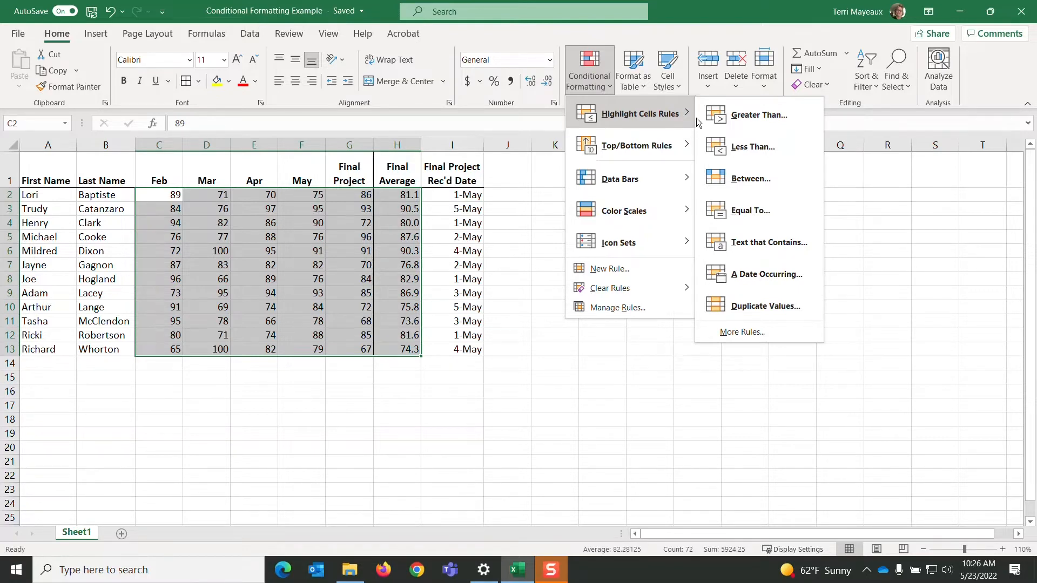
pyautogui.click(754, 116)
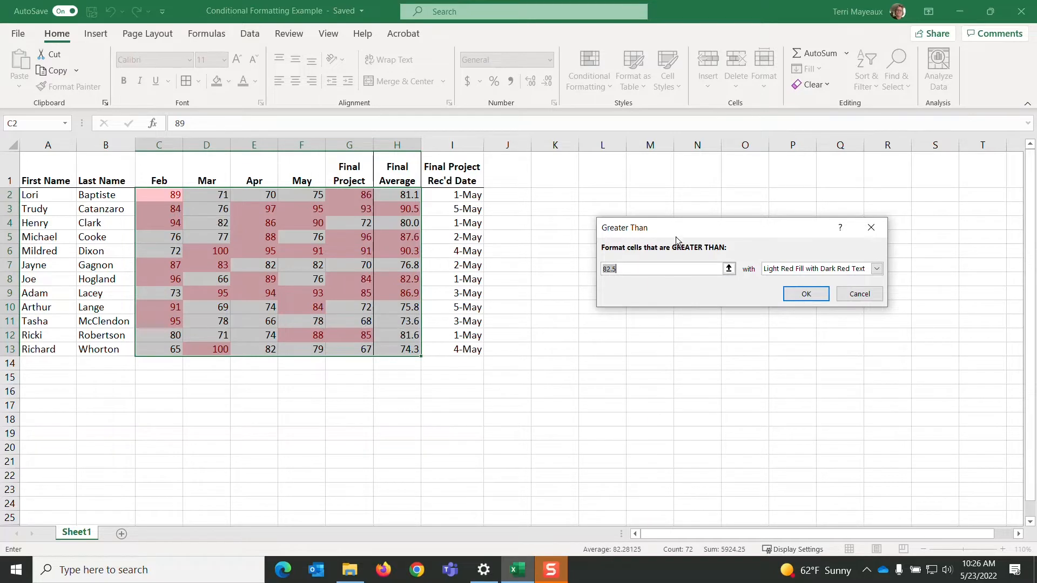
pyautogui.moveTo(681, 232); pyautogui.dragTo(602, 238)
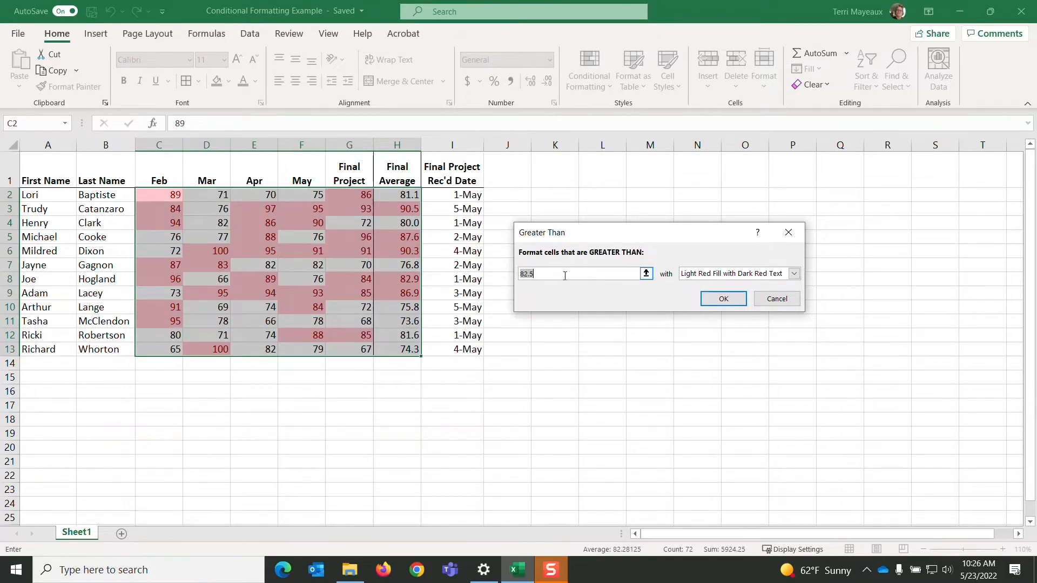
pyautogui.click(533, 274)
pyautogui.hotkey('shift', 'Left')
pyautogui.hotkey('shift', 'Left')
pyautogui.hotkey('shift', 'Left')
pyautogui.hotkey('shift', 'Left')
pyautogui.write('89')
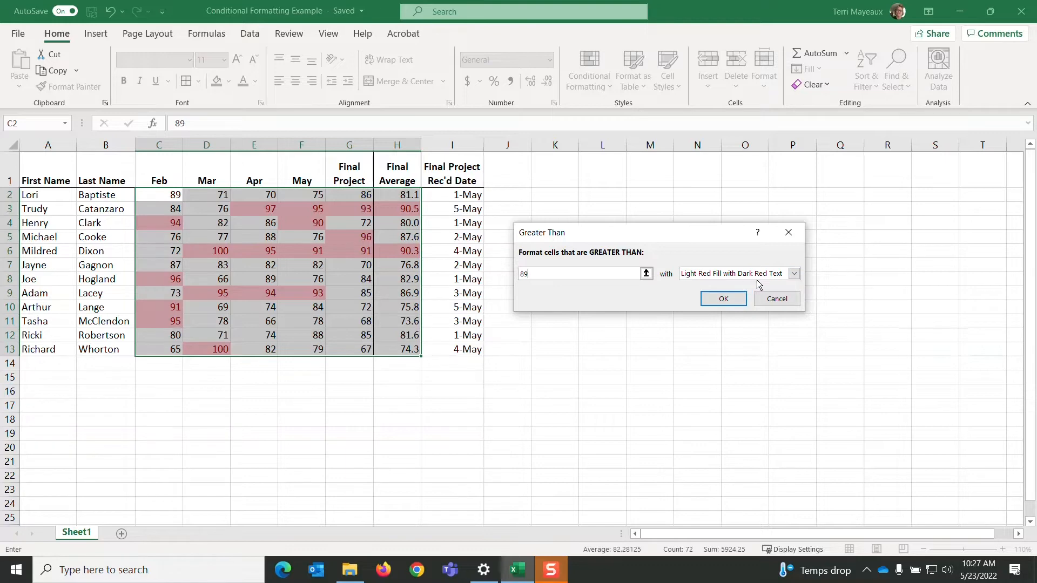
# Set the Greater Than rule's format to Green Fill with Dark Green Text and apply it.
pyautogui.click(794, 275)
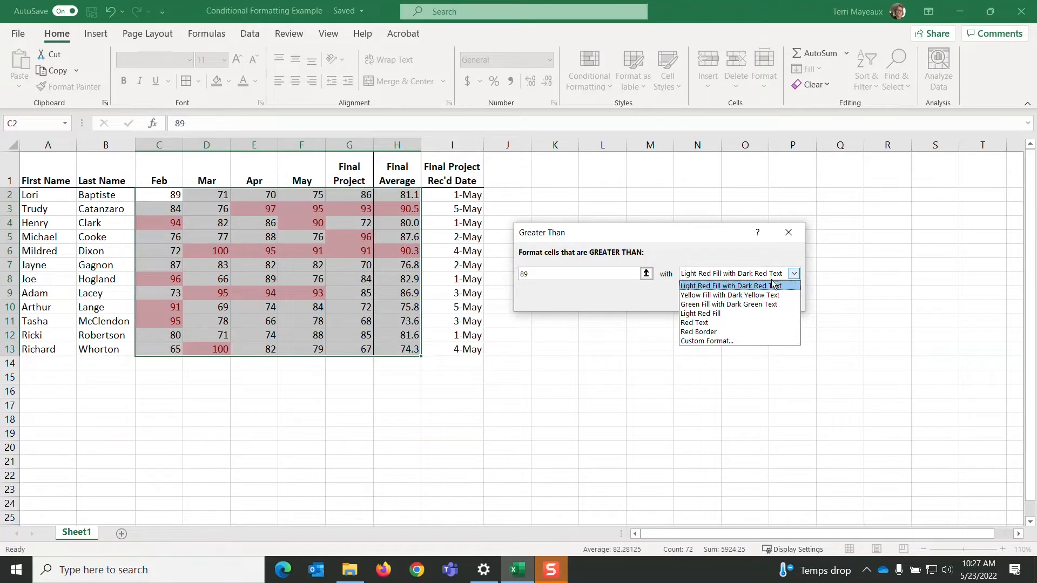
pyautogui.click(759, 305)
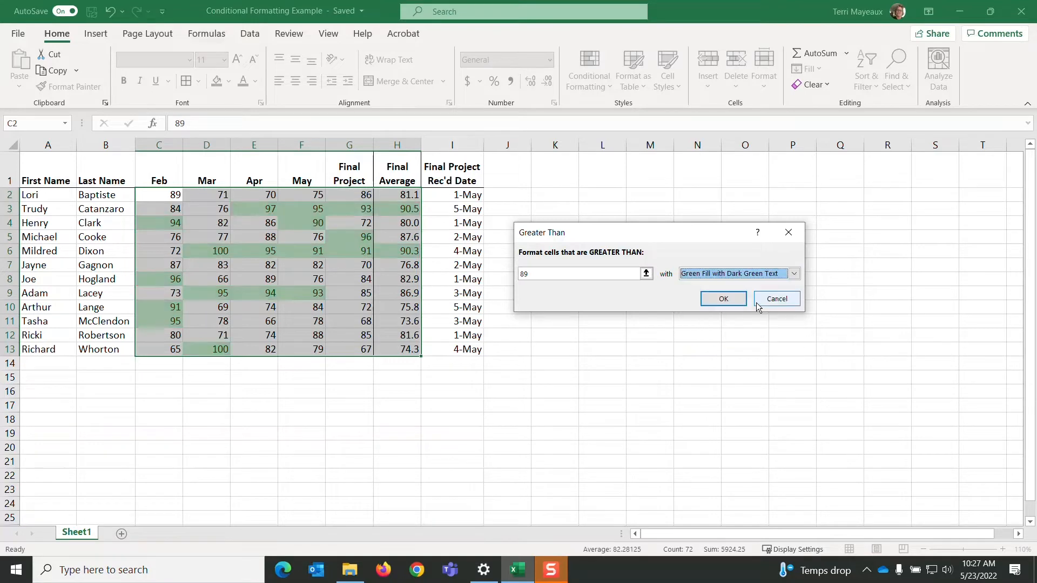
pyautogui.click(724, 299)
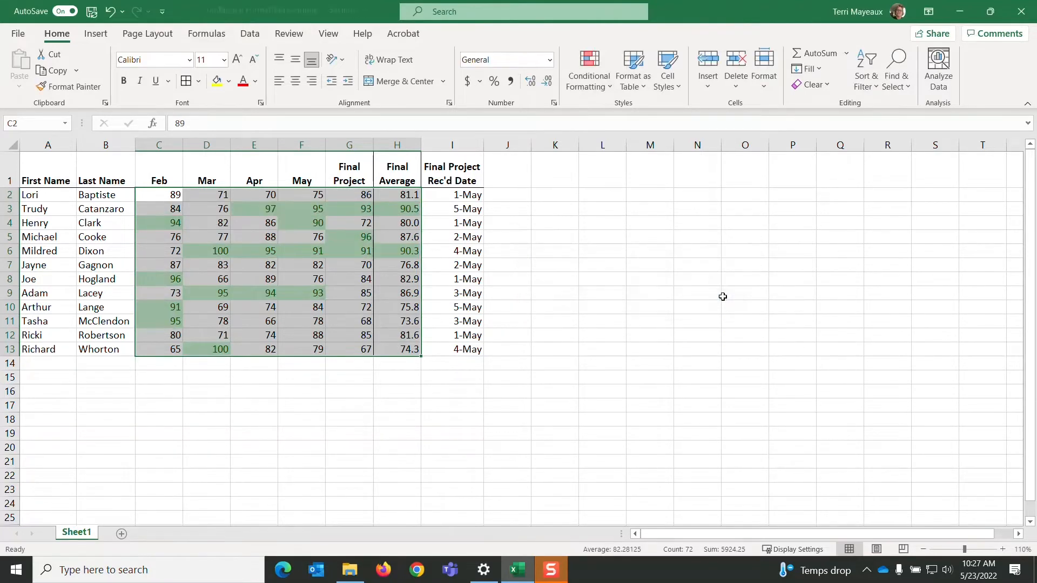
pyautogui.click(58, 363)
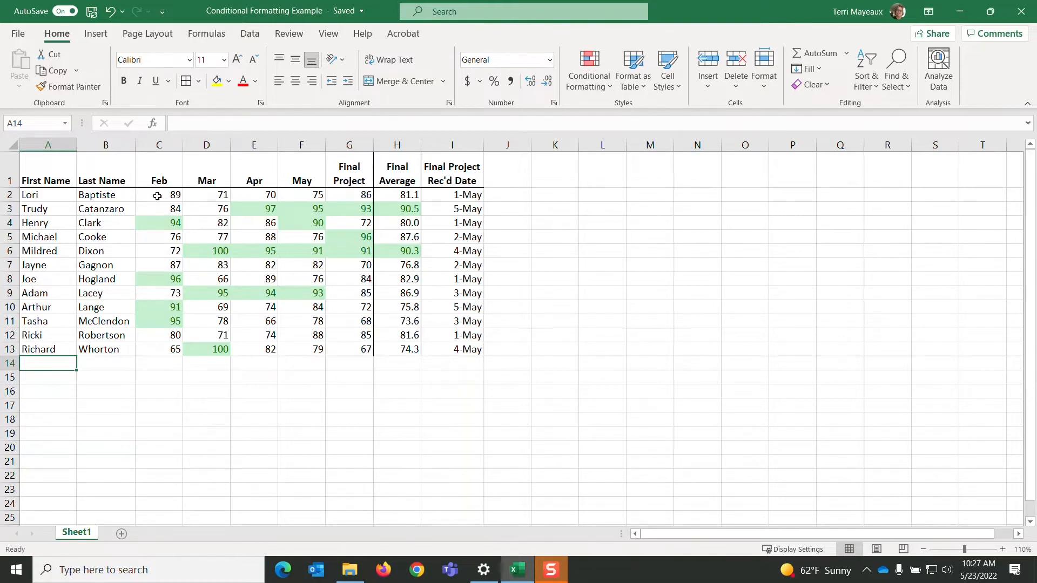
# Highlight scores in C2:H13 that are less than 70 with Light Red Fill with Dark Red Text.
pyautogui.moveTo(157, 197); pyautogui.dragTo(408, 350)
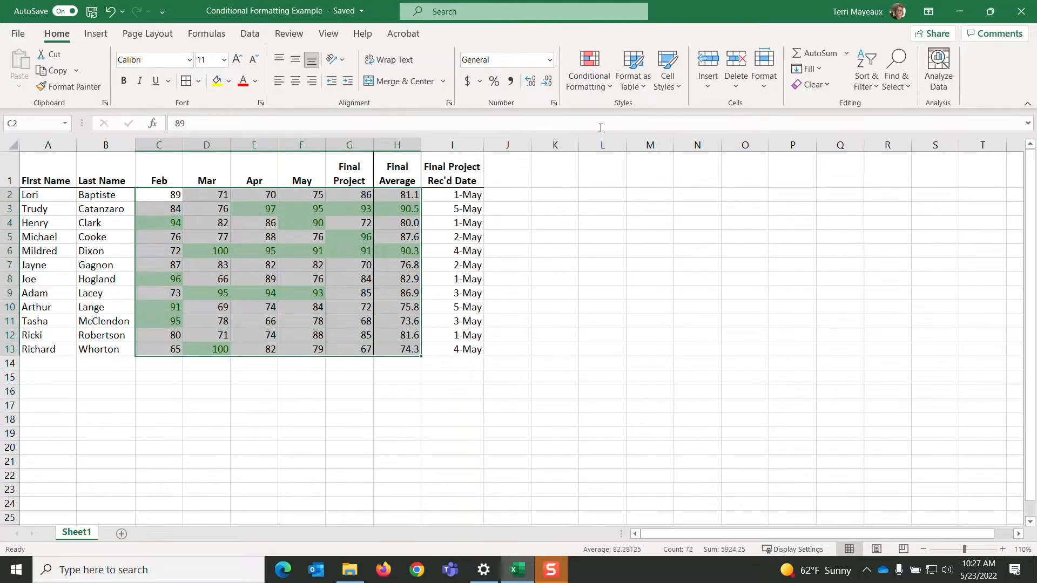
pyautogui.click(610, 87)
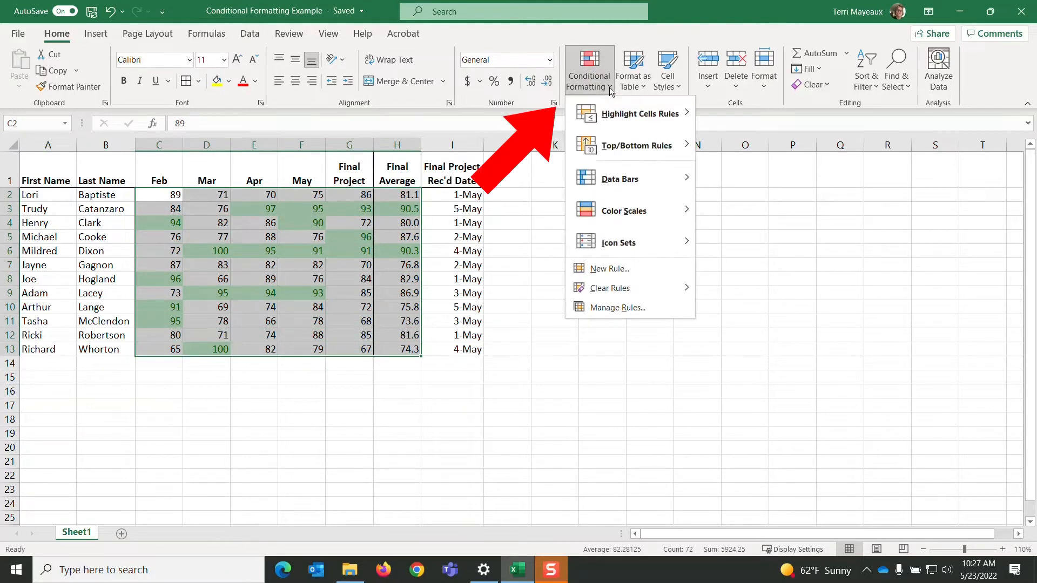
pyautogui.moveTo(612, 111)
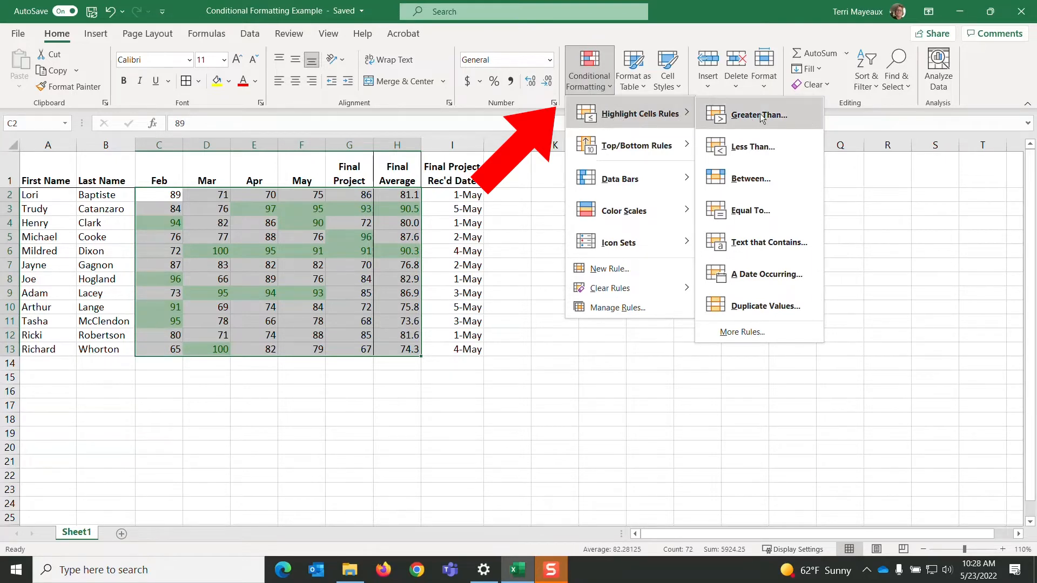
pyautogui.click(766, 154)
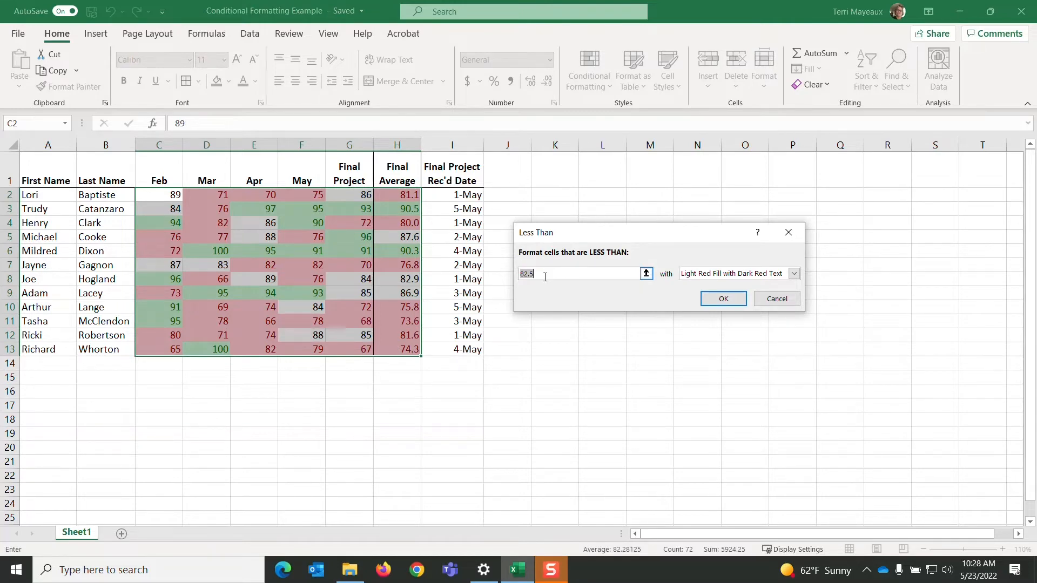
pyautogui.write('7')
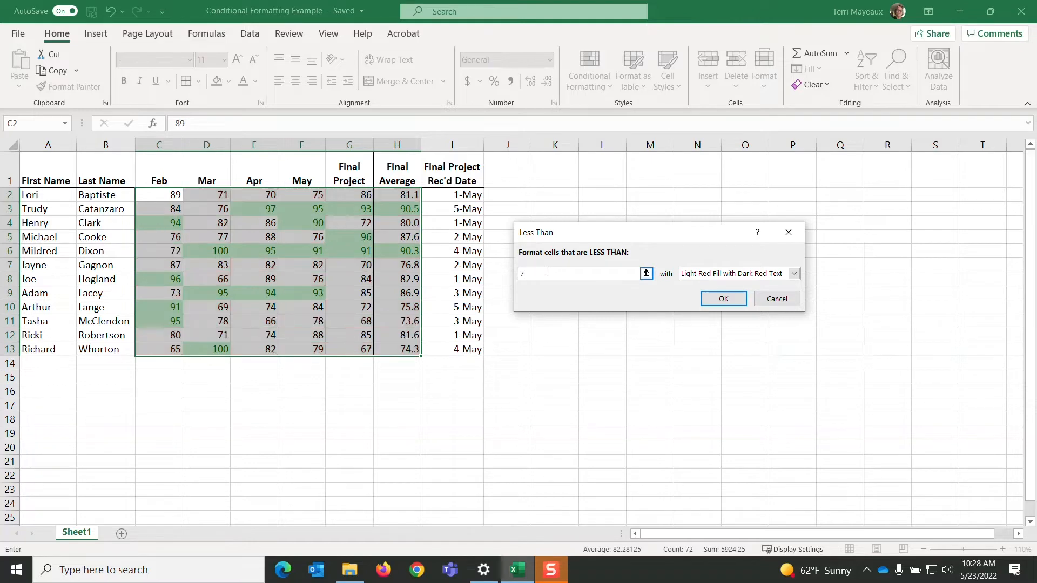
pyautogui.write('0')
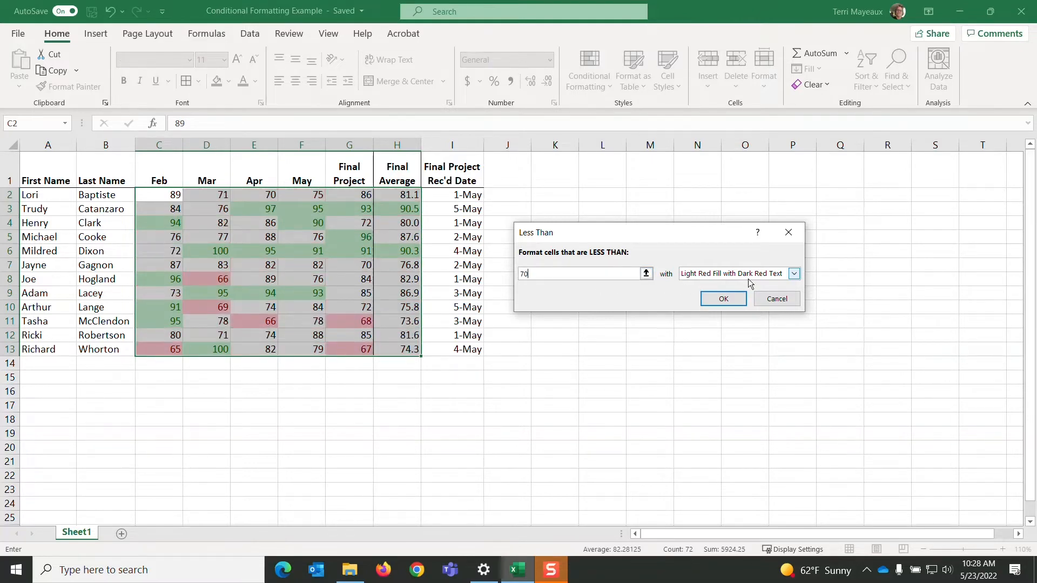
pyautogui.click(724, 300)
pyautogui.click(92, 376)
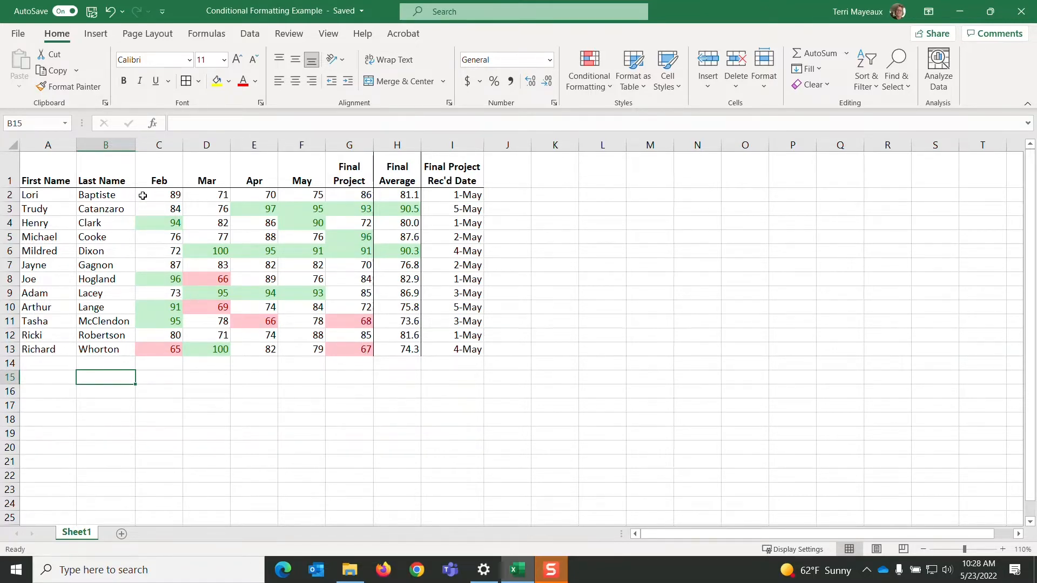
# Highlight scores in C2:H13 between 70 and 89 with Yellow Fill with Dark Yellow Text.
pyautogui.moveTo(143, 196); pyautogui.dragTo(387, 350)
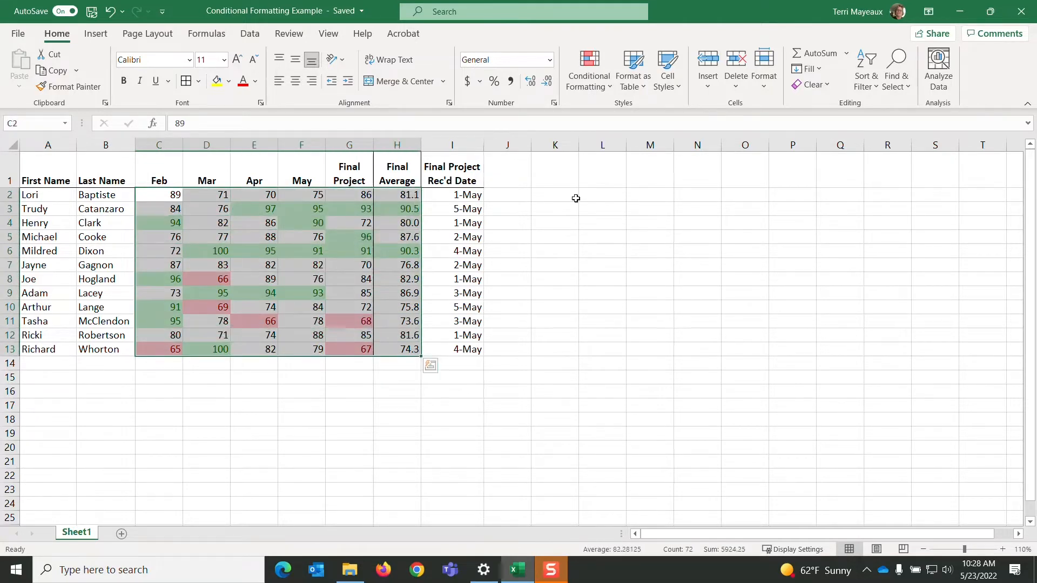
pyautogui.click(607, 90)
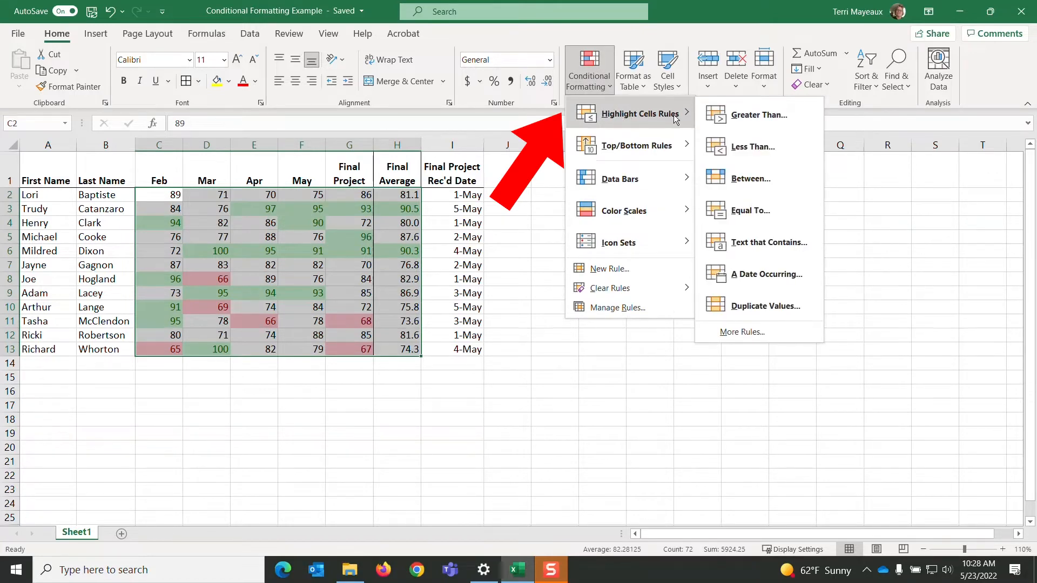
pyautogui.click(764, 181)
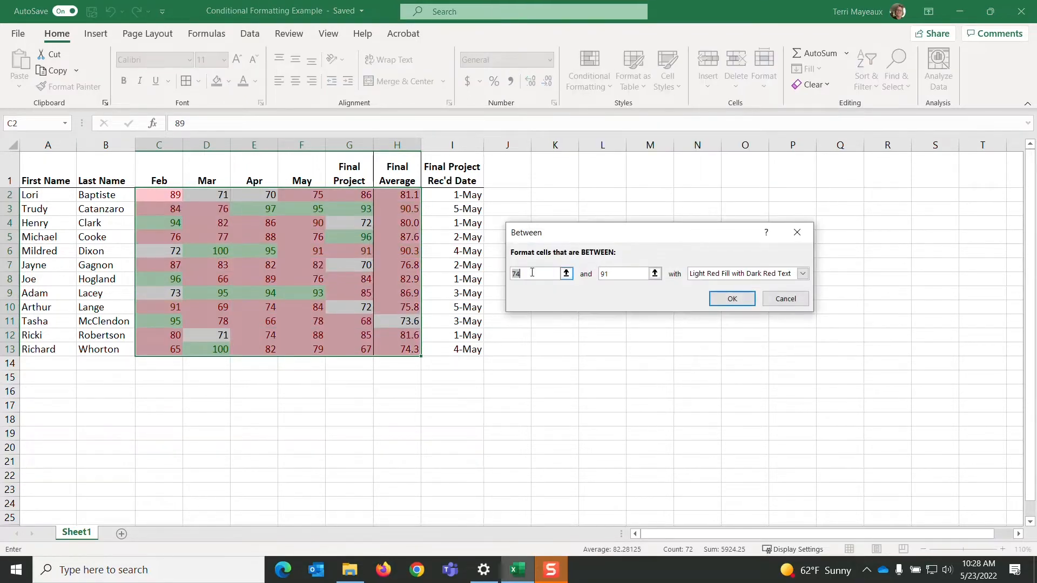
pyautogui.write('7')
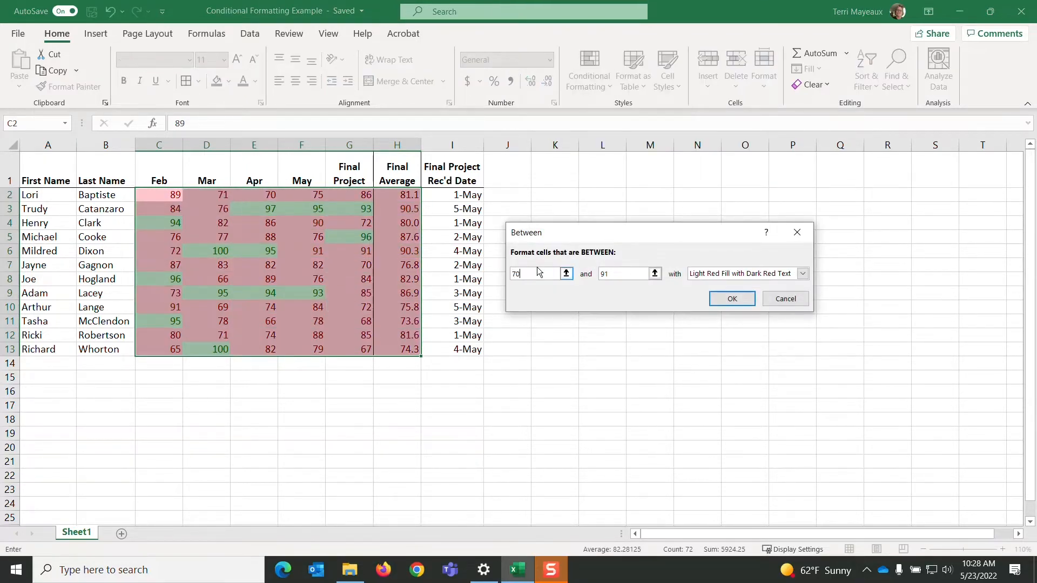
pyautogui.write('0')
pyautogui.click(604, 274)
pyautogui.write('89')
pyautogui.click(803, 274)
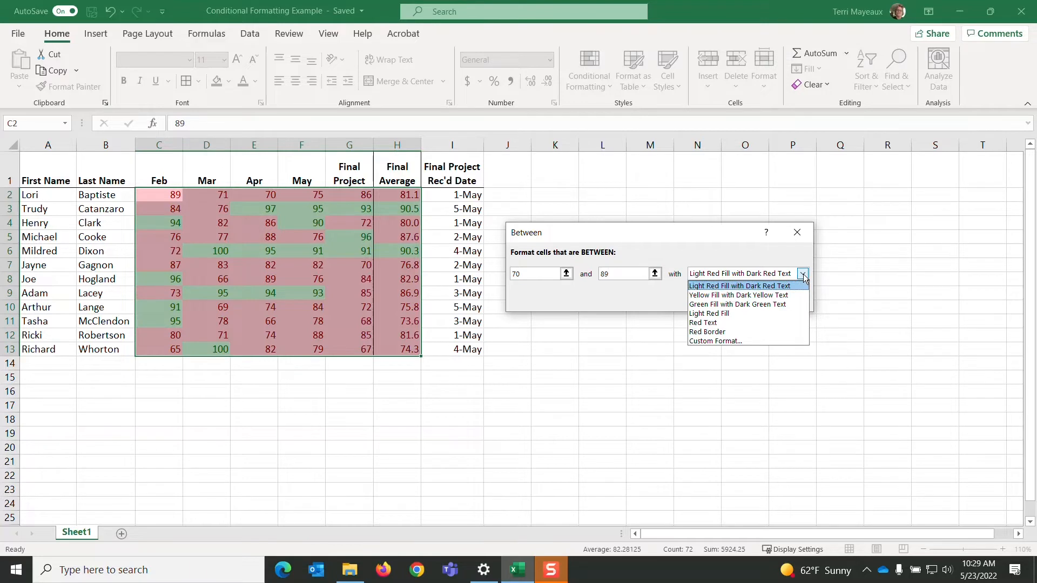
pyautogui.click(740, 295)
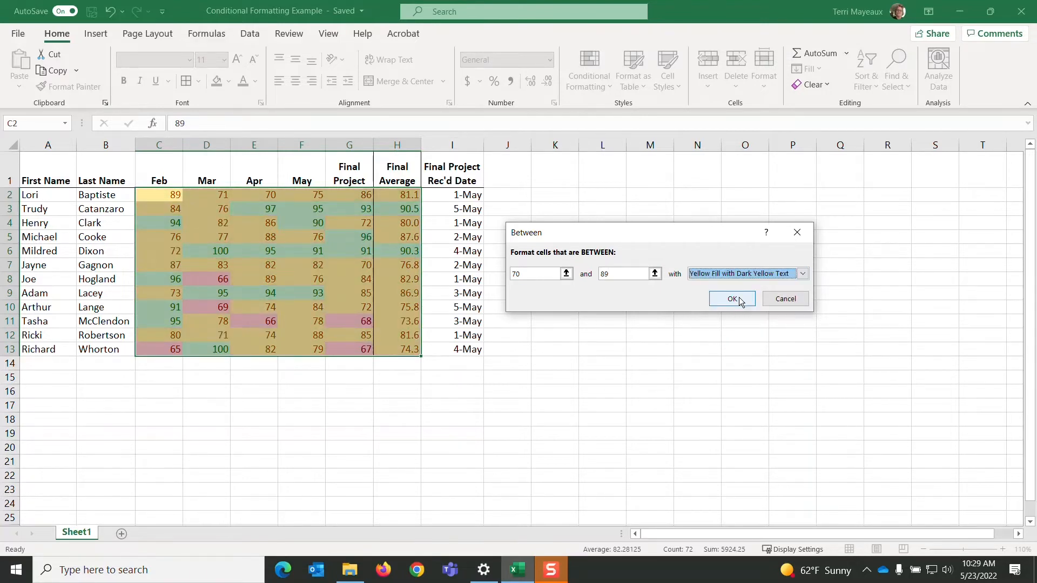
pyautogui.click(733, 299)
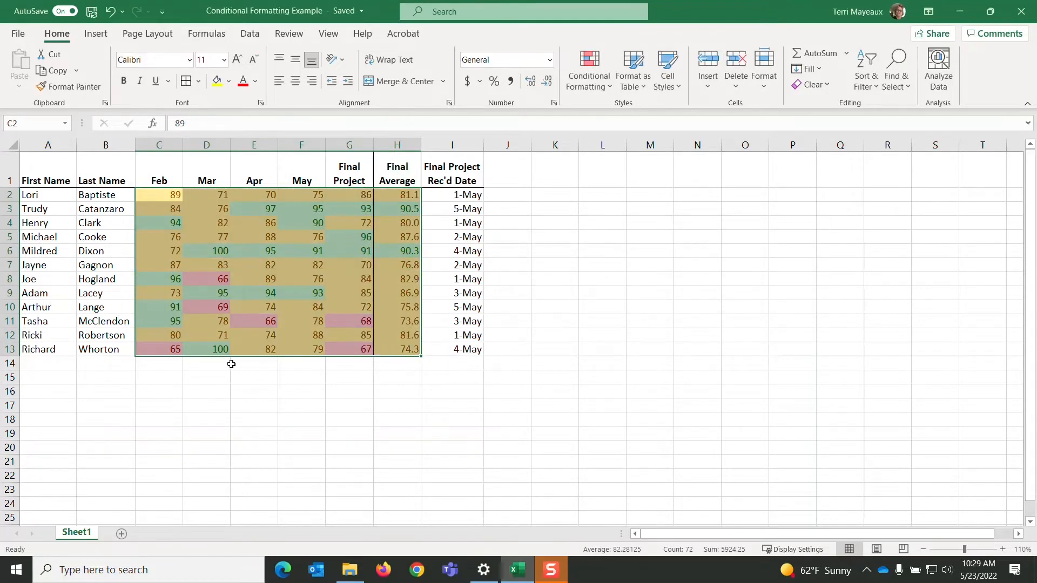
pyautogui.click(115, 377)
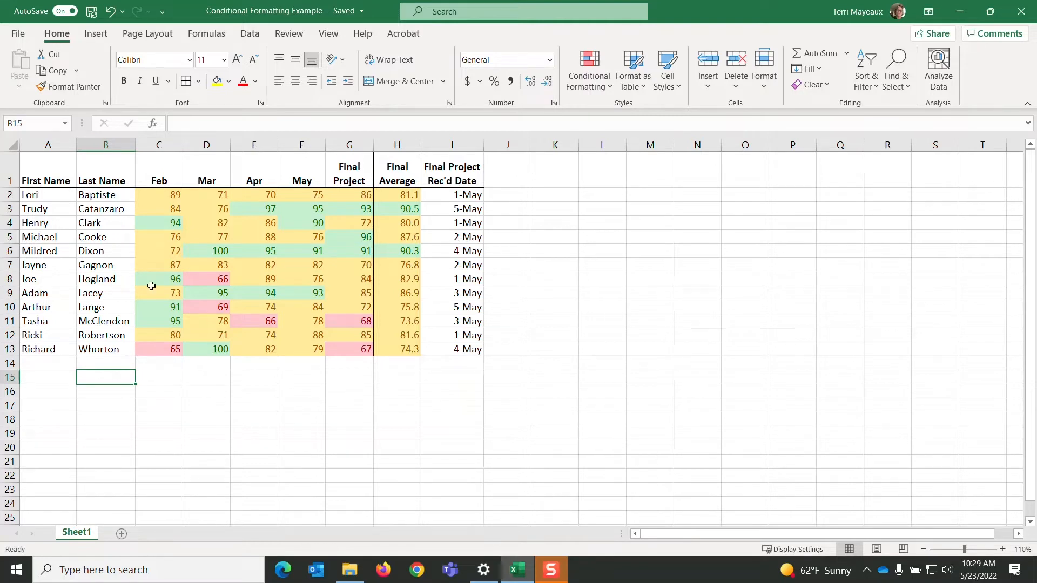
# Start an Equal To highlight rule for the scores in C2:H13 with the value 100.
pyautogui.moveTo(153, 194); pyautogui.dragTo(375, 349)
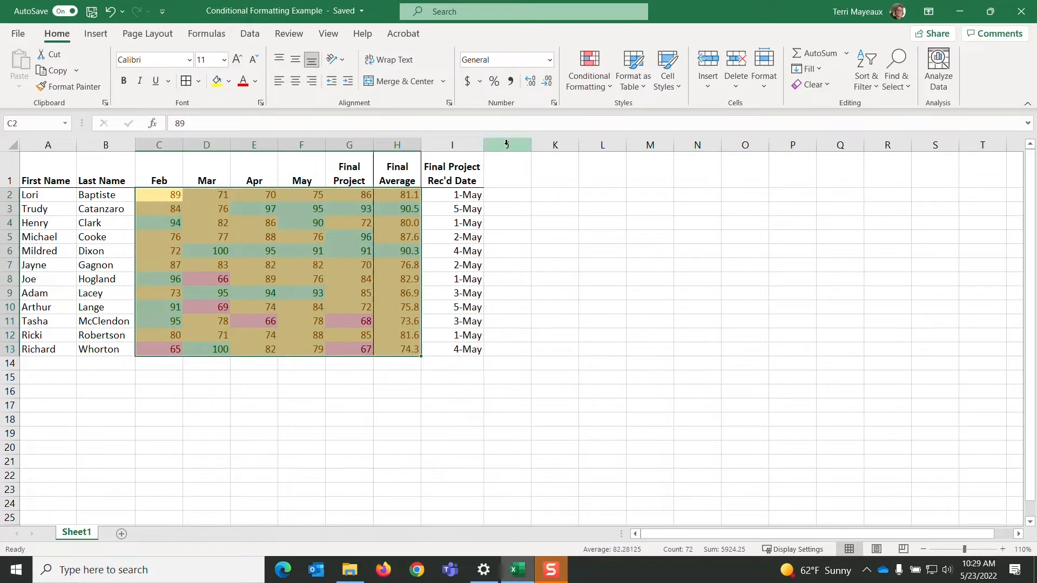
pyautogui.click(608, 88)
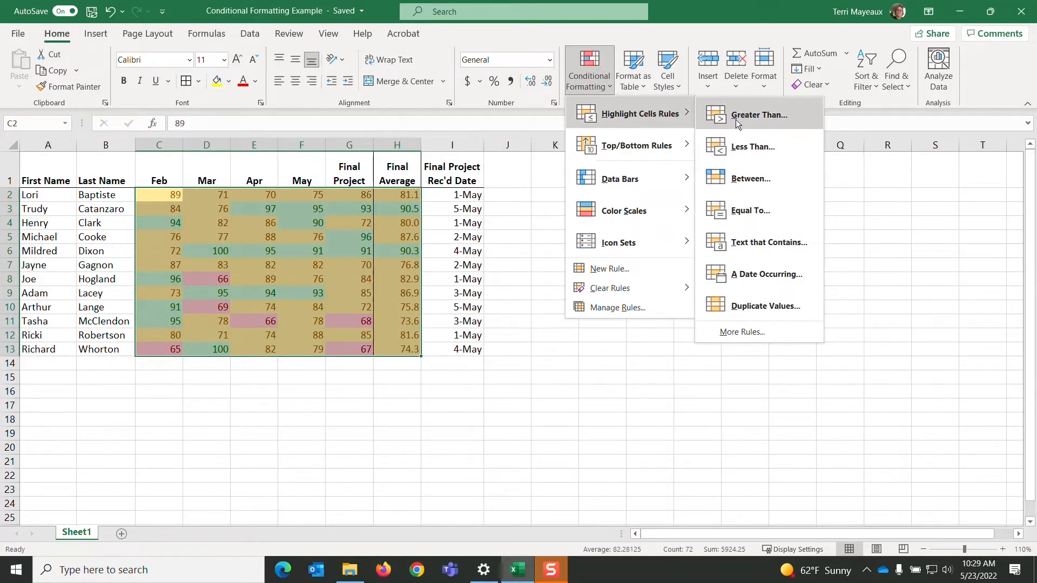
pyautogui.click(745, 212)
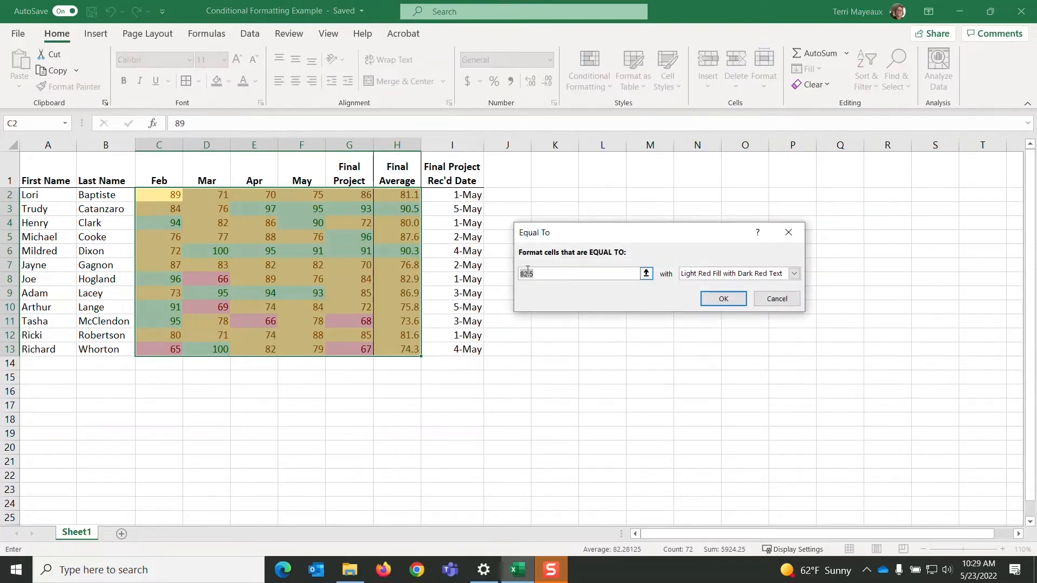
pyautogui.write('100')
# Give the Equal To 100 rule a custom format with dark blue font and light blue fill, and apply it.
pyautogui.click(794, 274)
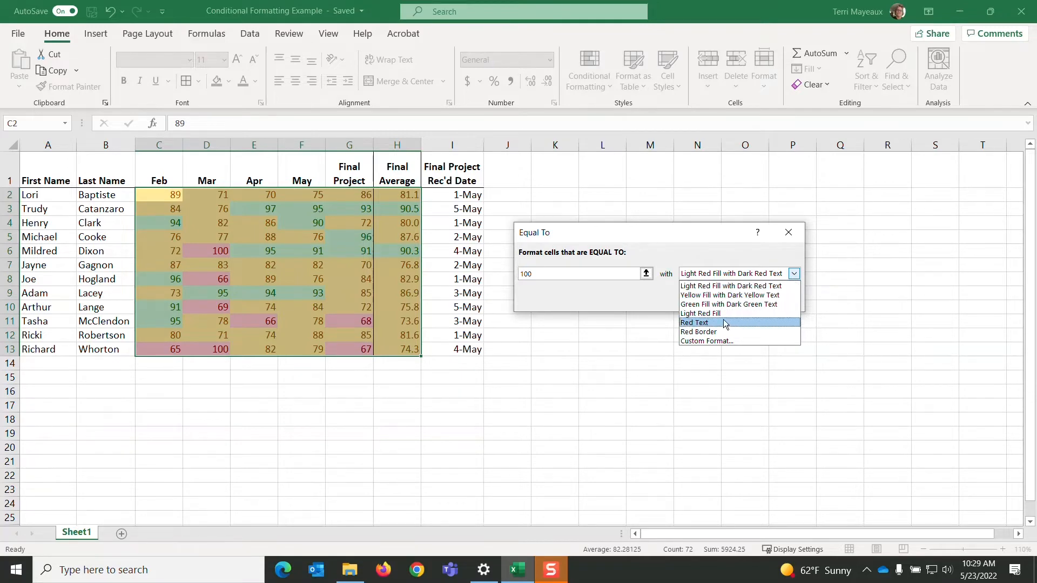
pyautogui.click(721, 339)
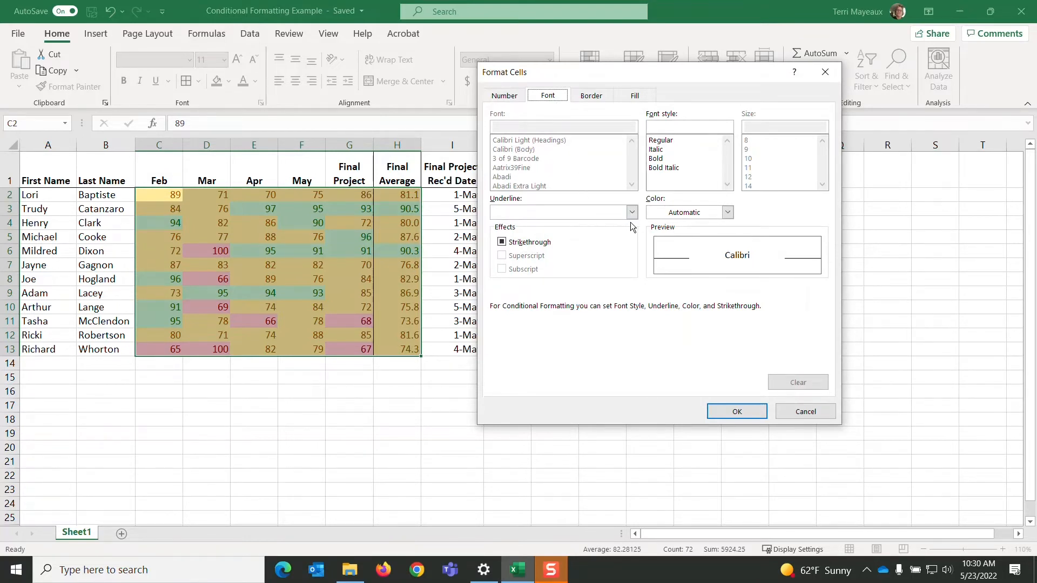
pyautogui.click(730, 213)
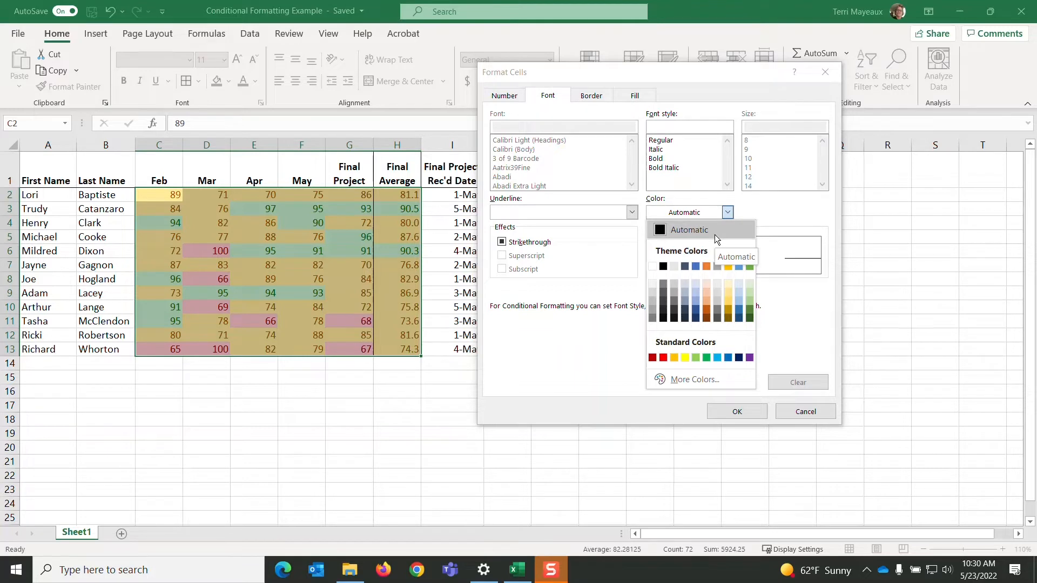
pyautogui.click(696, 312)
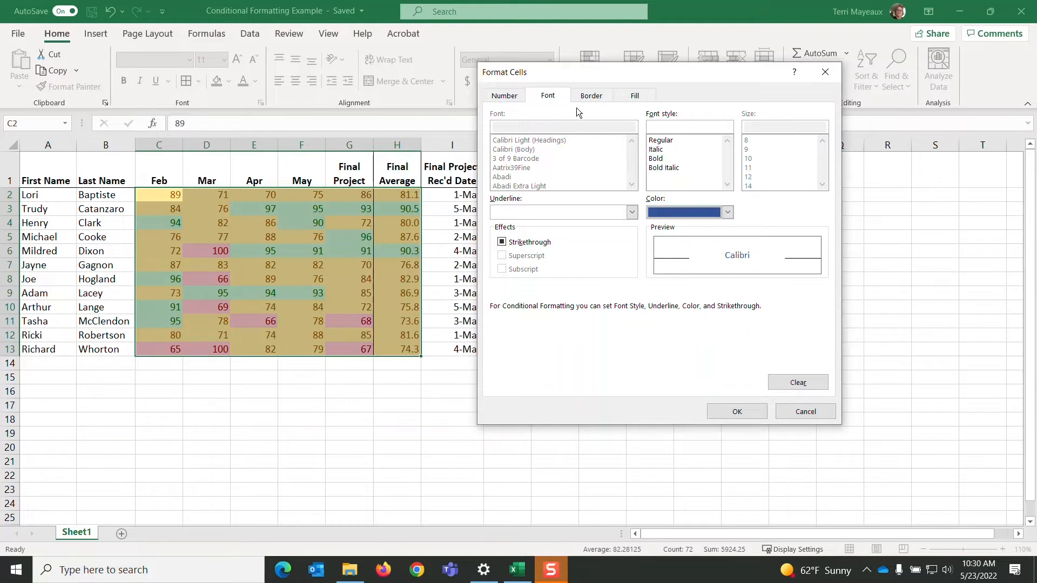
pyautogui.click(635, 96)
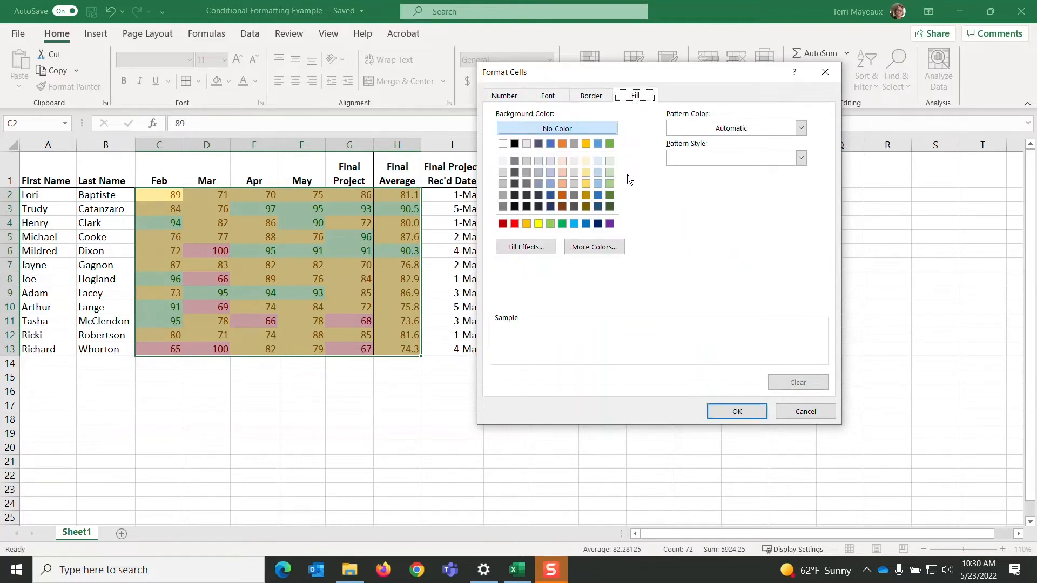
pyautogui.click(550, 173)
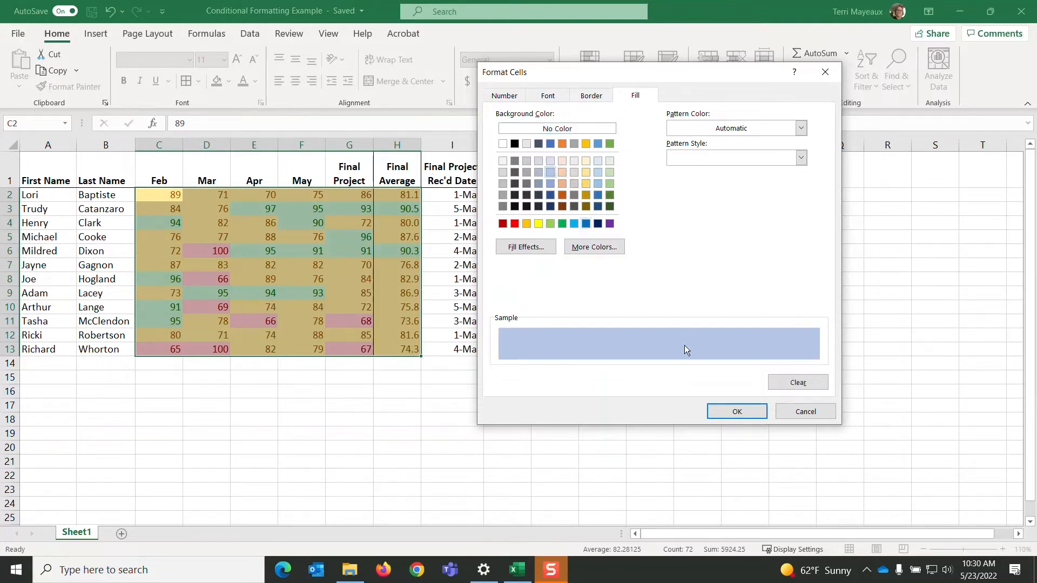
pyautogui.click(737, 412)
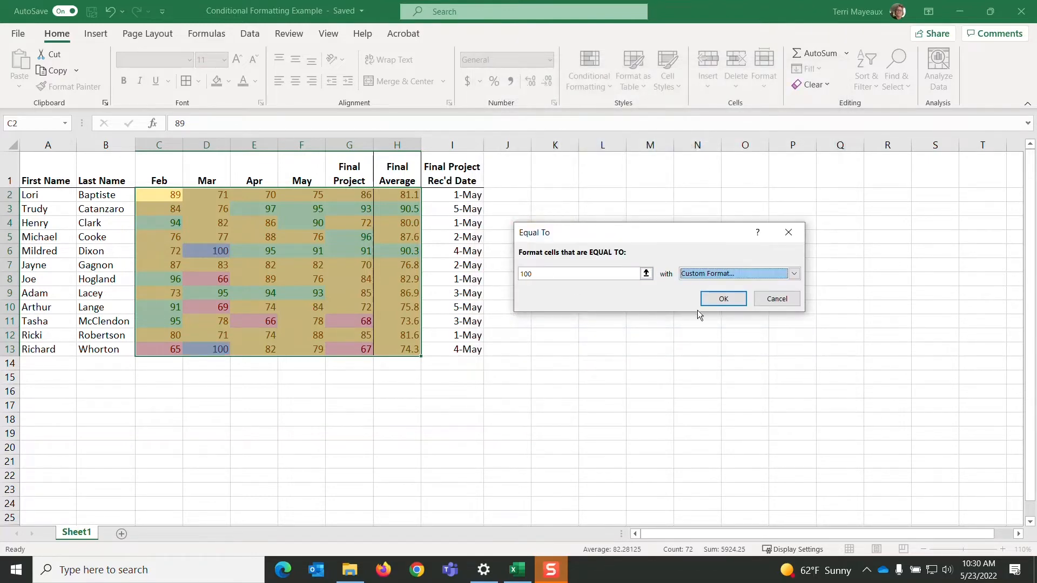
pyautogui.click(723, 299)
pyautogui.click(68, 373)
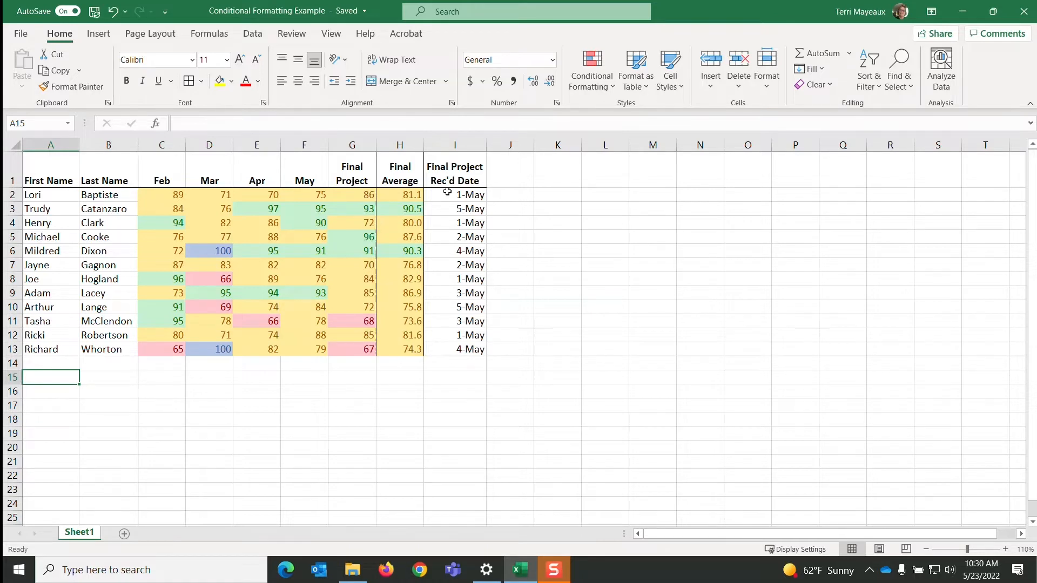
# Review all conditional formatting rules set on this worksheet and close the rules manager without changes.
pyautogui.click(614, 86)
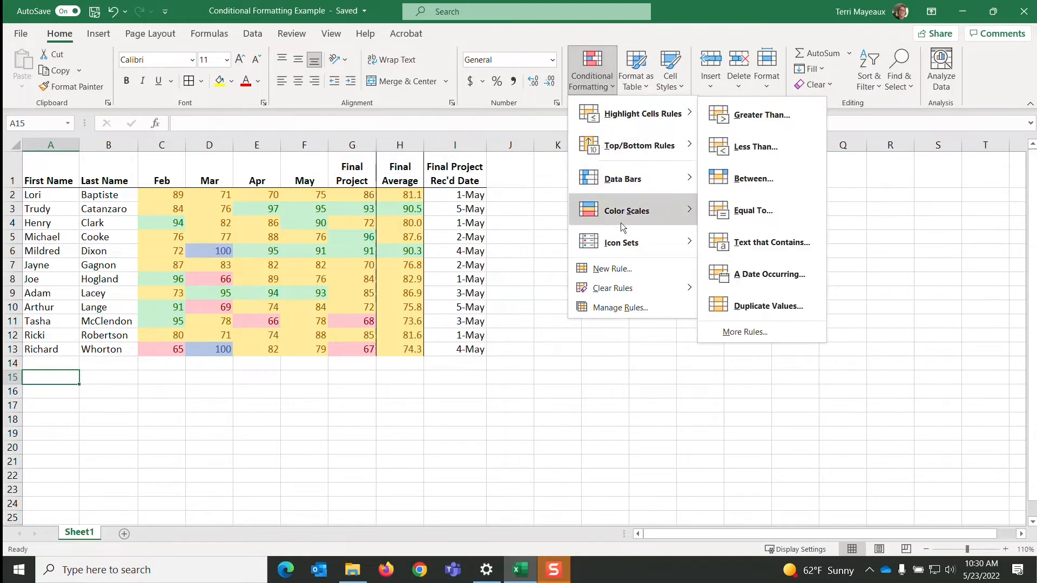
pyautogui.moveTo(624, 257)
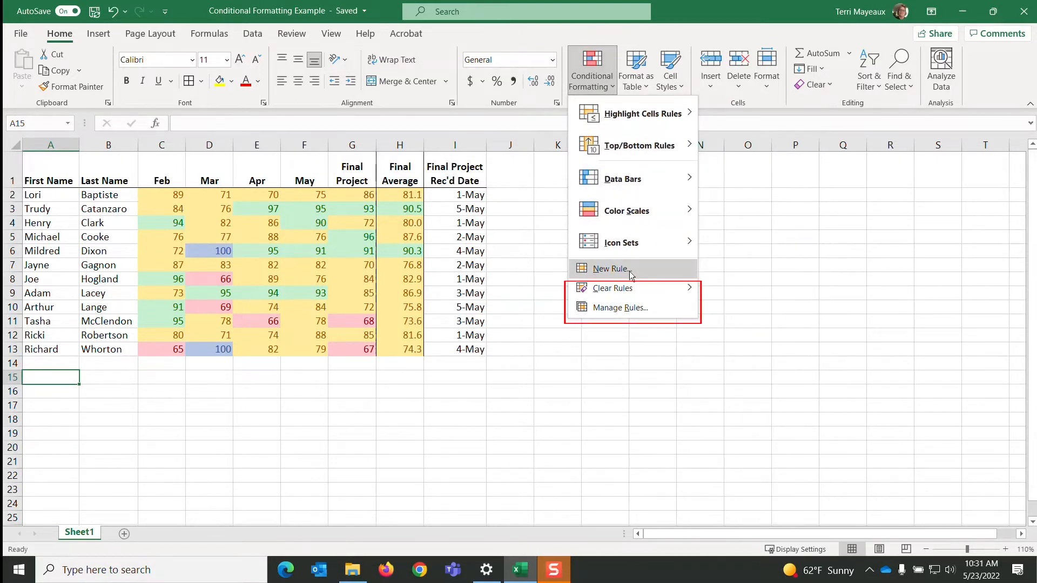
pyautogui.click(639, 308)
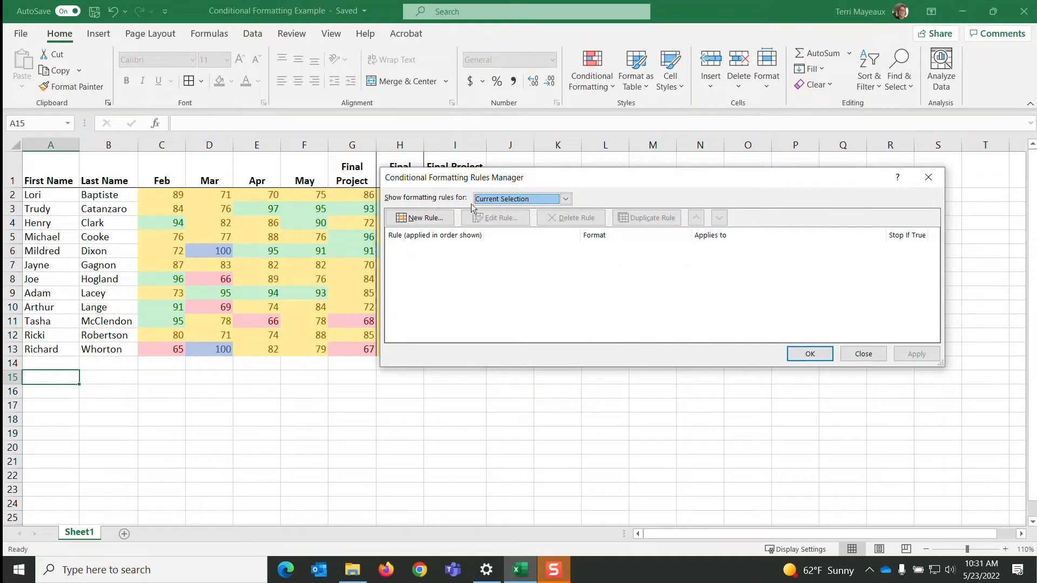
pyautogui.click(566, 199)
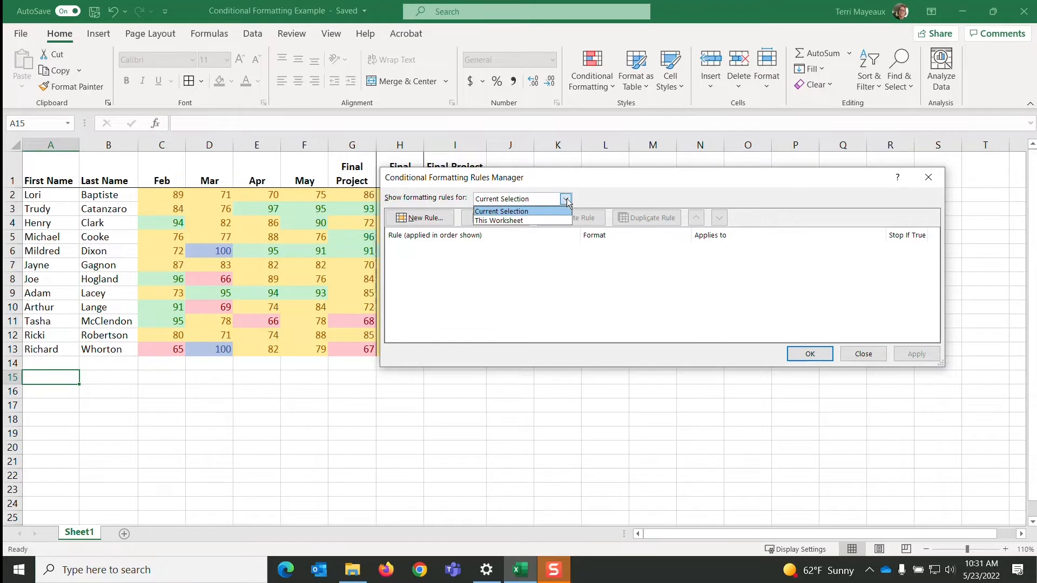
pyautogui.click(518, 221)
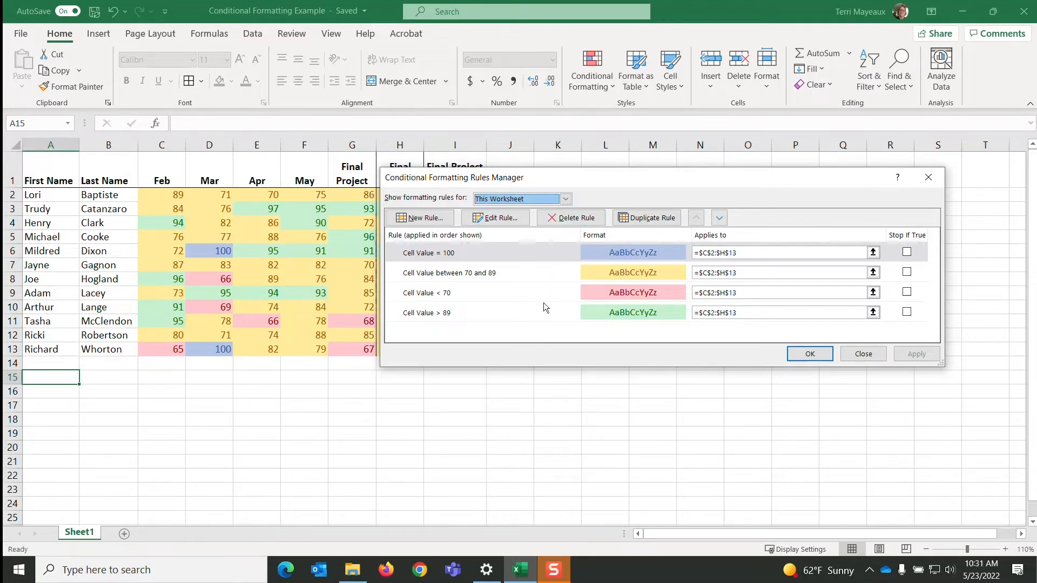
pyautogui.click(864, 354)
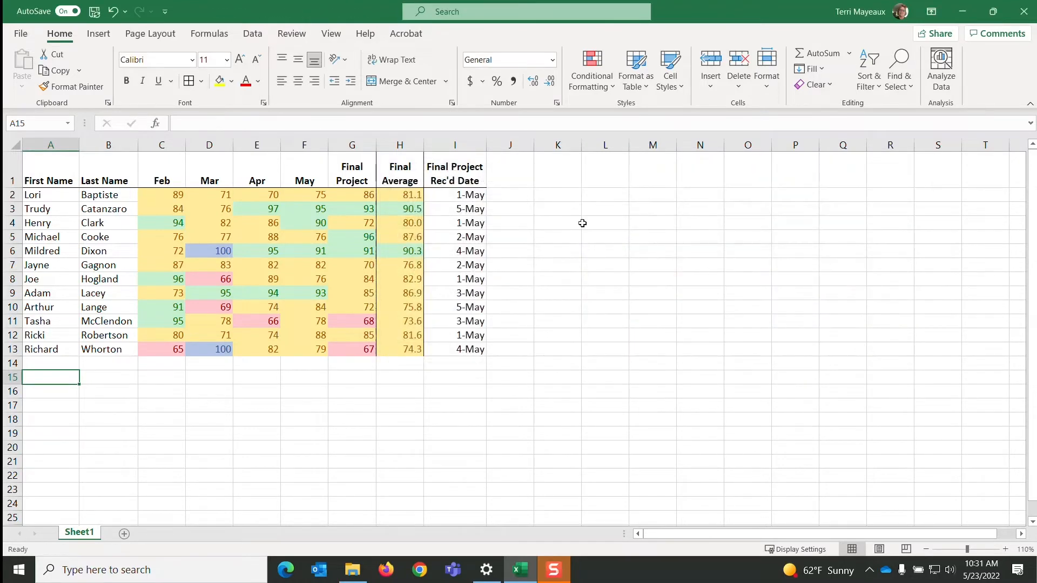
# Clear the conditional formatting rules from the entire sheet.
pyautogui.click(613, 88)
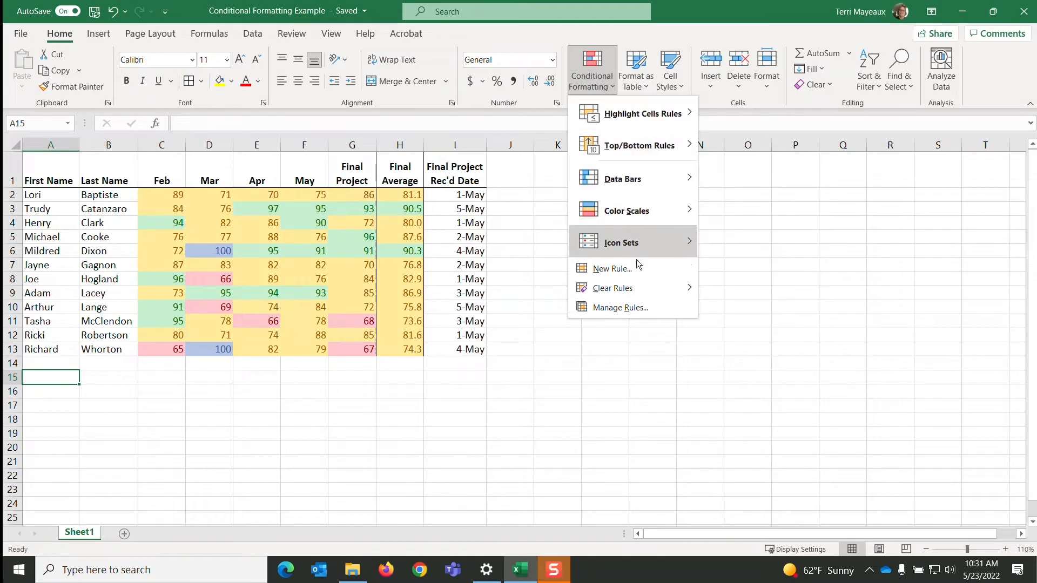
pyautogui.moveTo(634, 292)
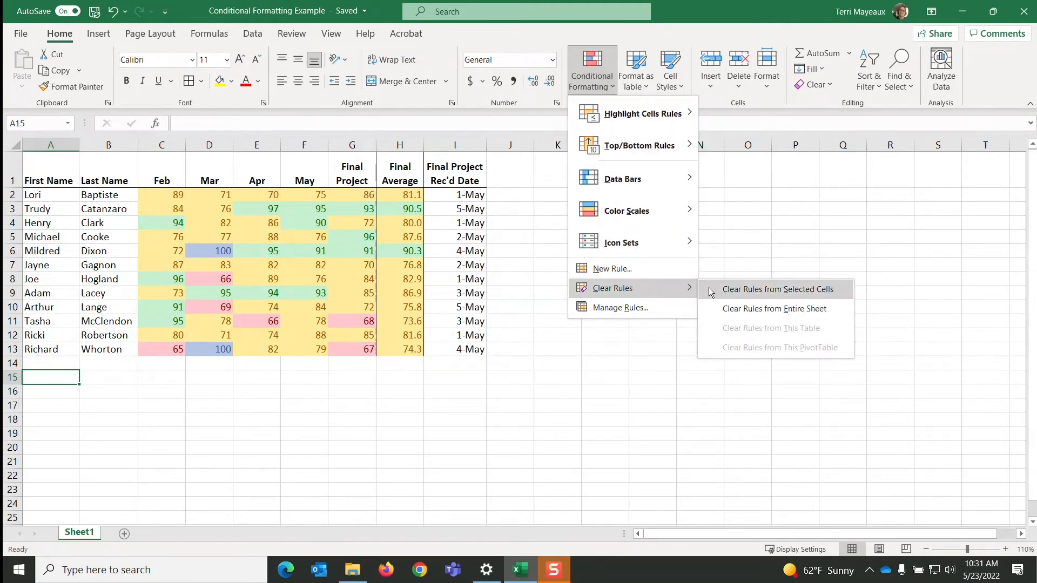
pyautogui.click(770, 310)
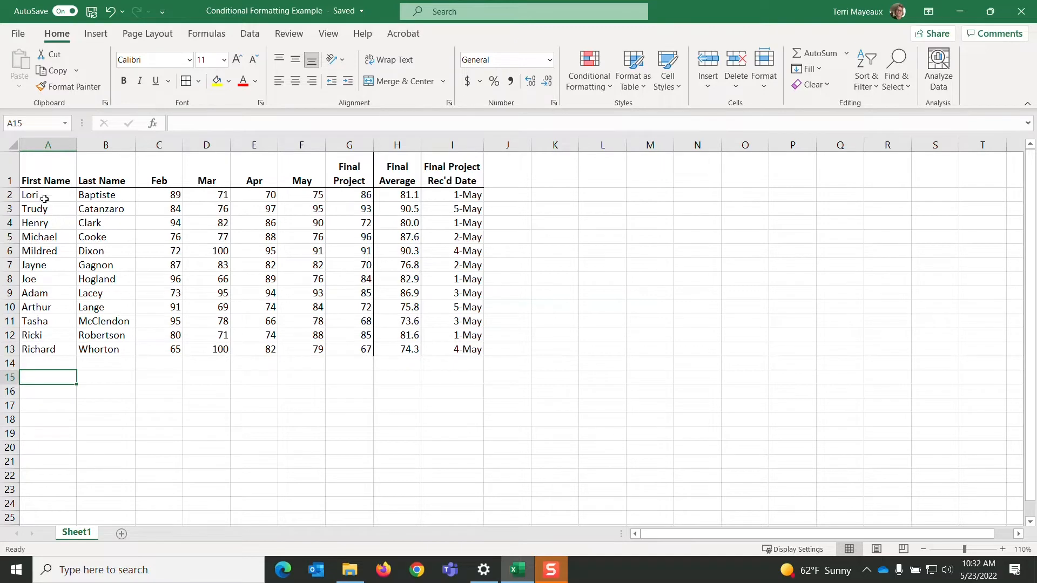
# Highlight cells in A2:B13 containing the last name of the student in row 10 with Light Red Fill with Dark Red Text.
pyautogui.moveTo(44, 199); pyautogui.dragTo(101, 349)
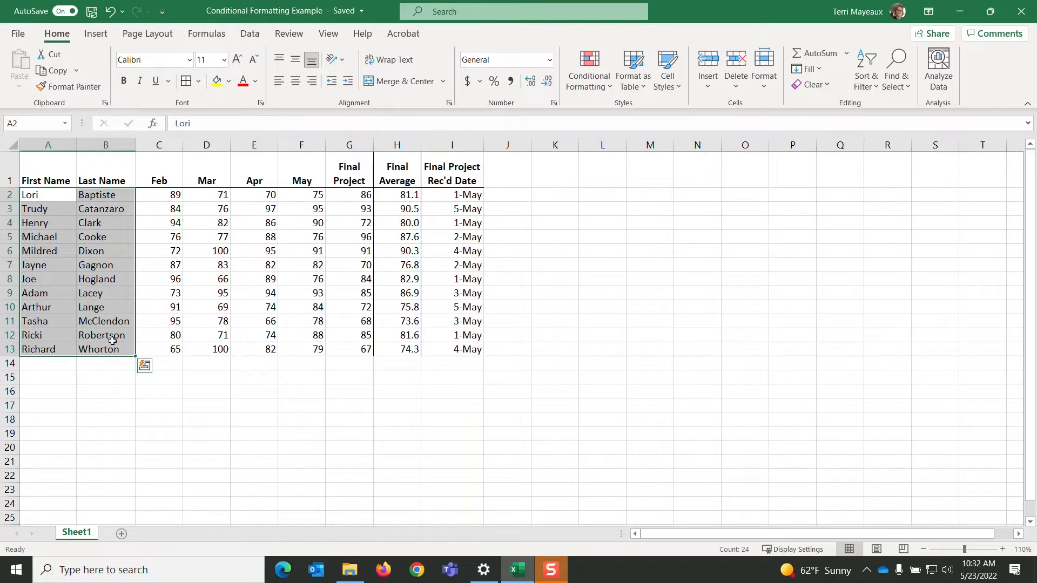
pyautogui.click(611, 86)
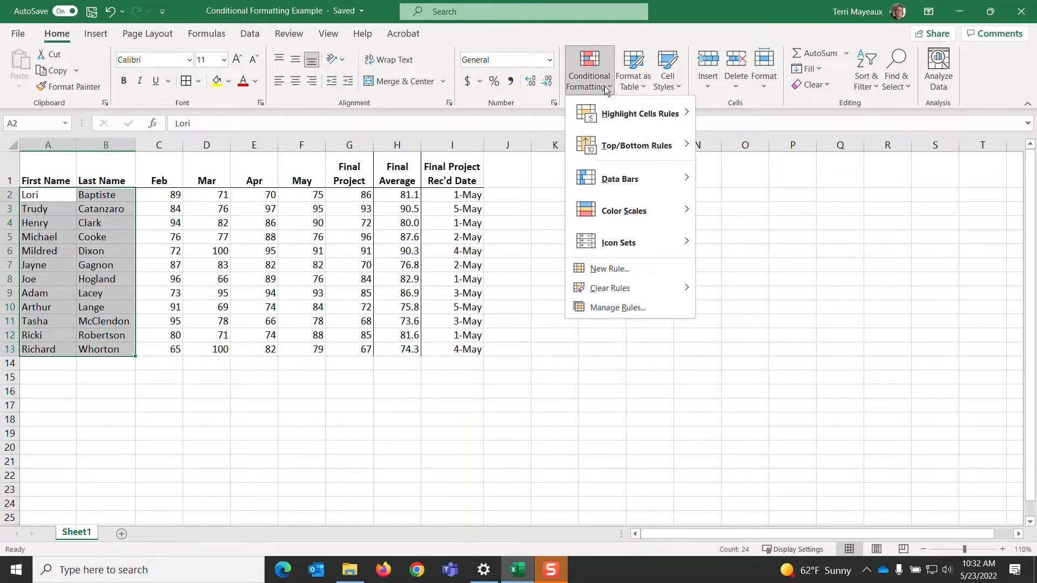
pyautogui.moveTo(605, 114)
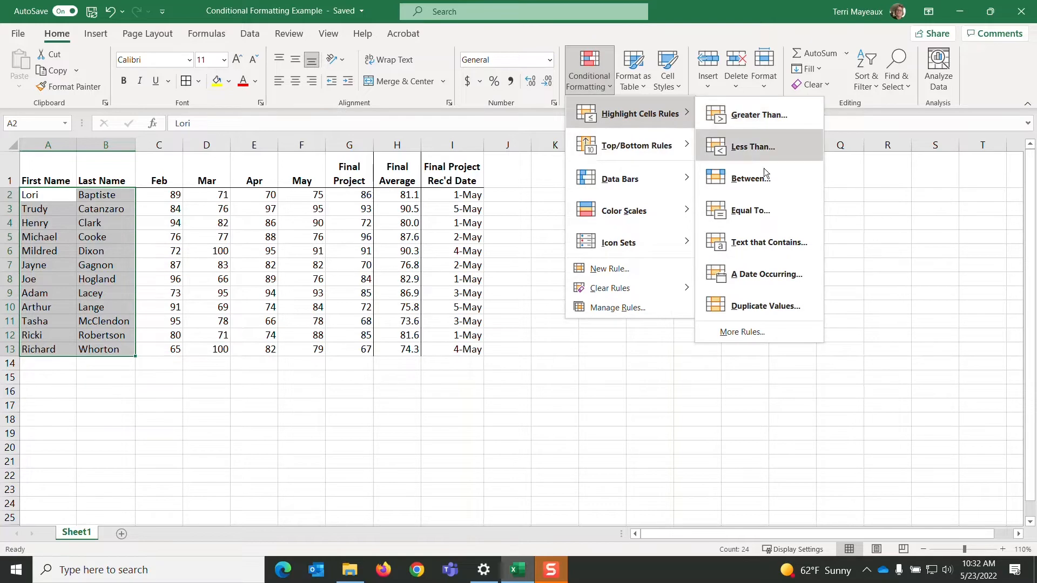
pyautogui.click(759, 243)
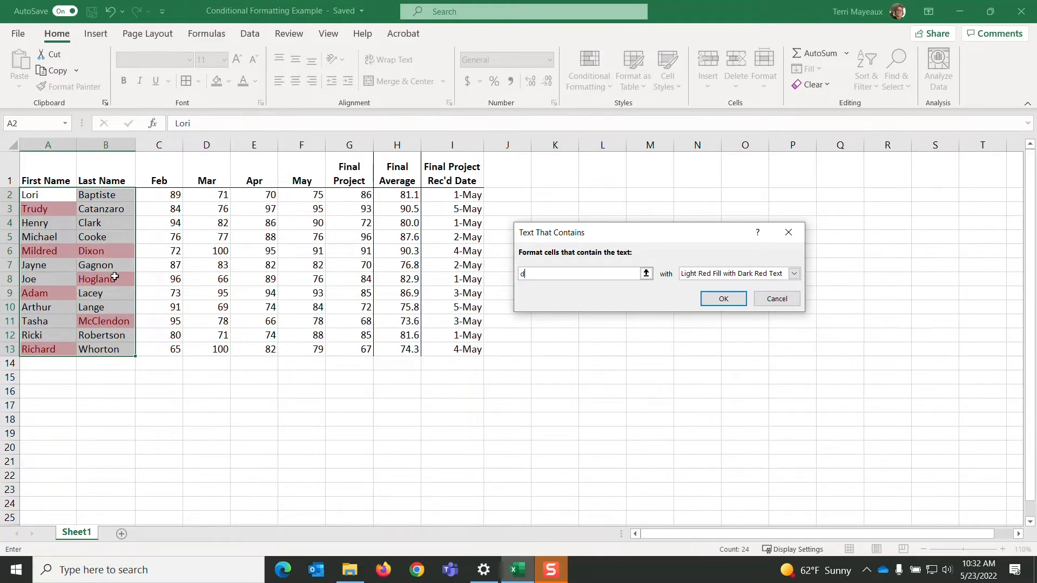
pyautogui.doubleClick(530, 274)
pyautogui.write('lange')
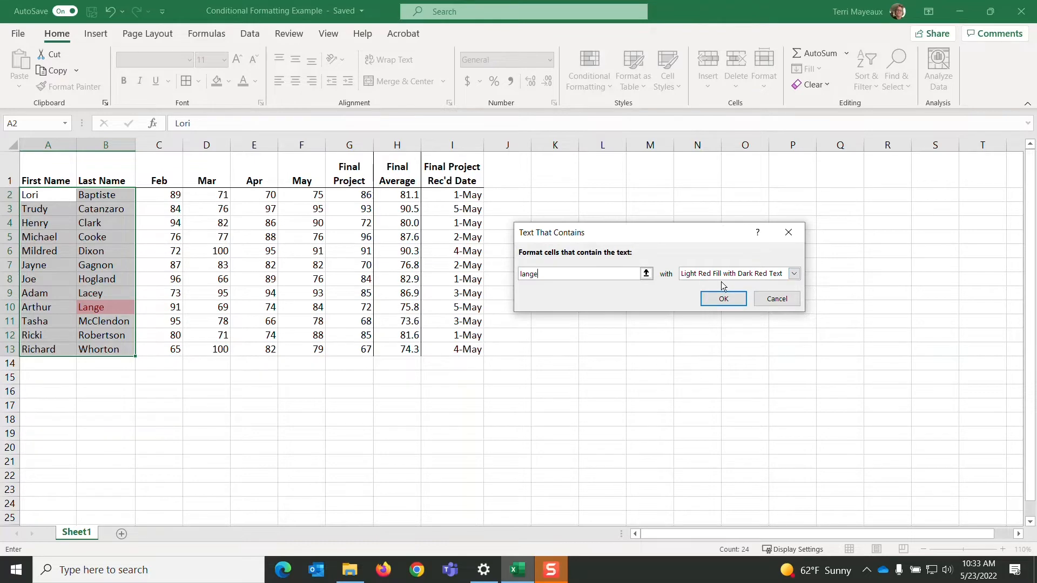
pyautogui.click(723, 300)
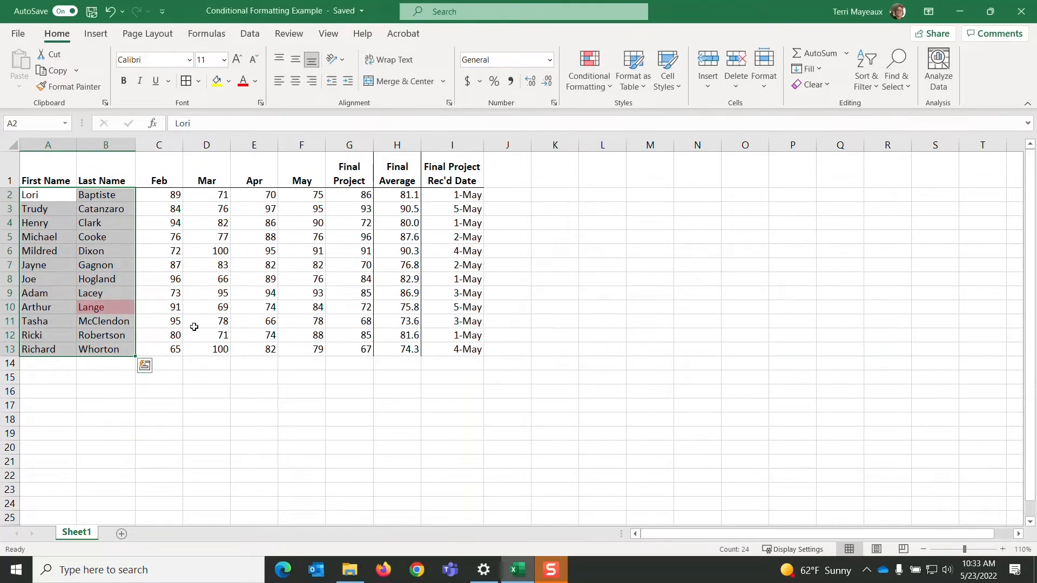
pyautogui.click(48, 369)
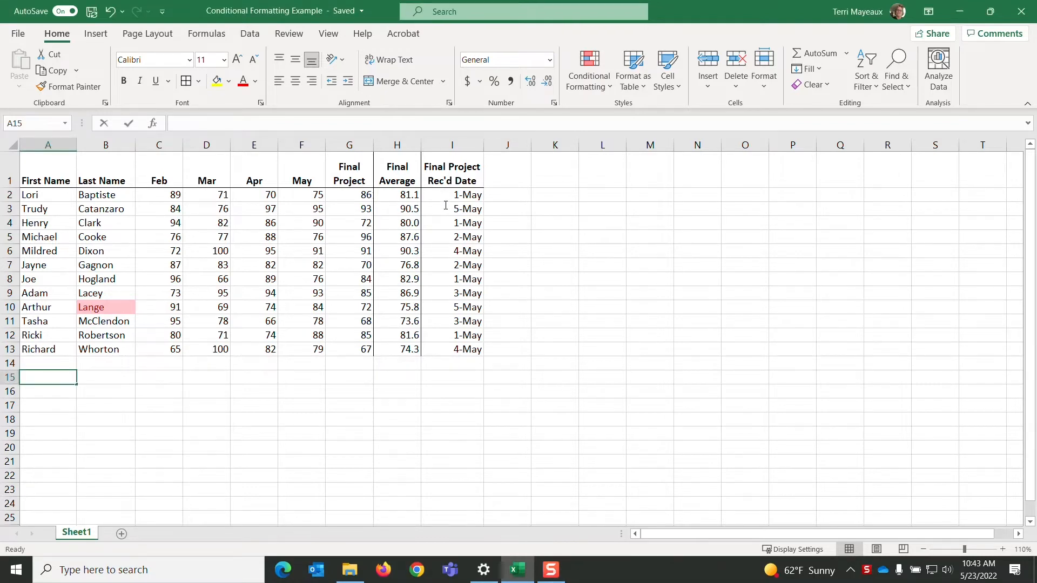
# Start a highlight rule for the received dates in I2:I13 that matches dates occurring This Month.
pyautogui.moveTo(444, 194); pyautogui.dragTo(443, 336)
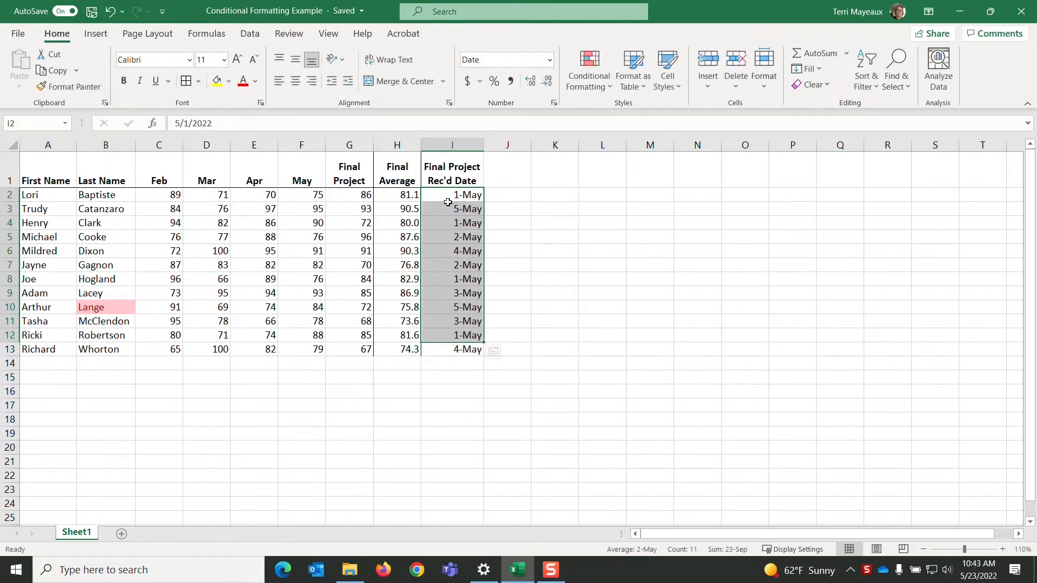
pyautogui.moveTo(446, 197); pyautogui.dragTo(454, 350)
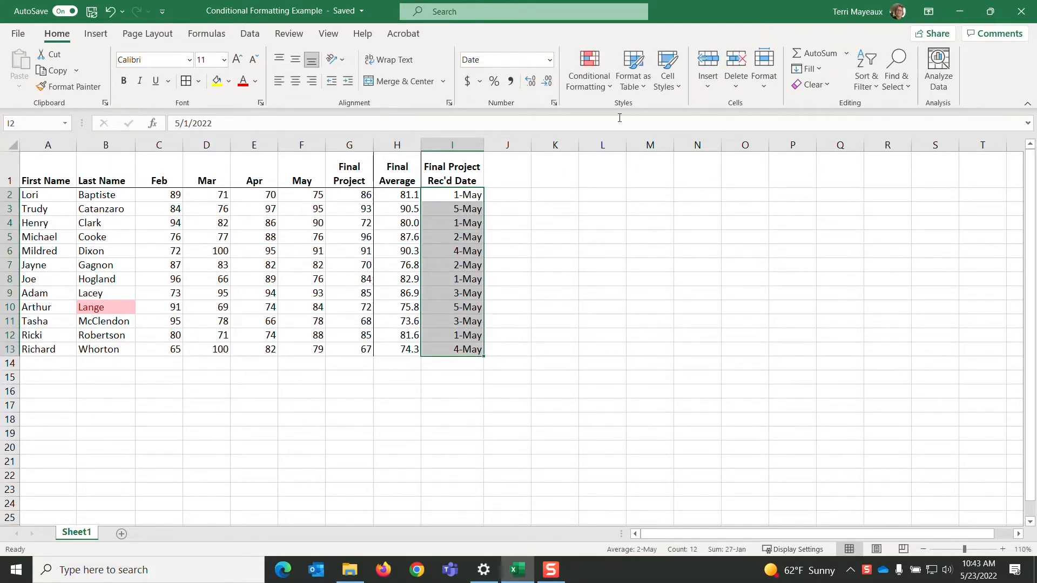
pyautogui.click(610, 89)
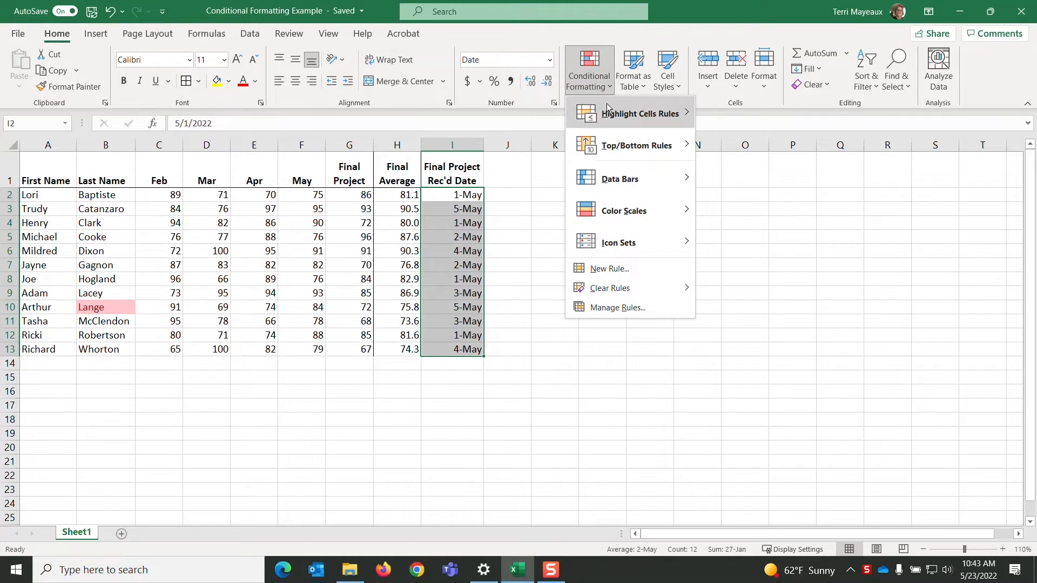
pyautogui.moveTo(611, 125)
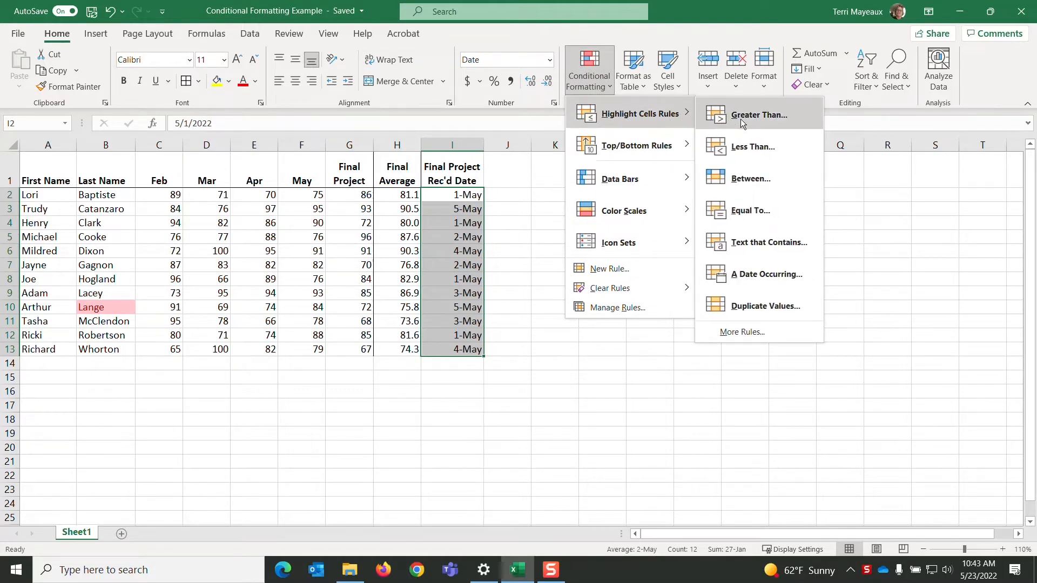
pyautogui.click(768, 276)
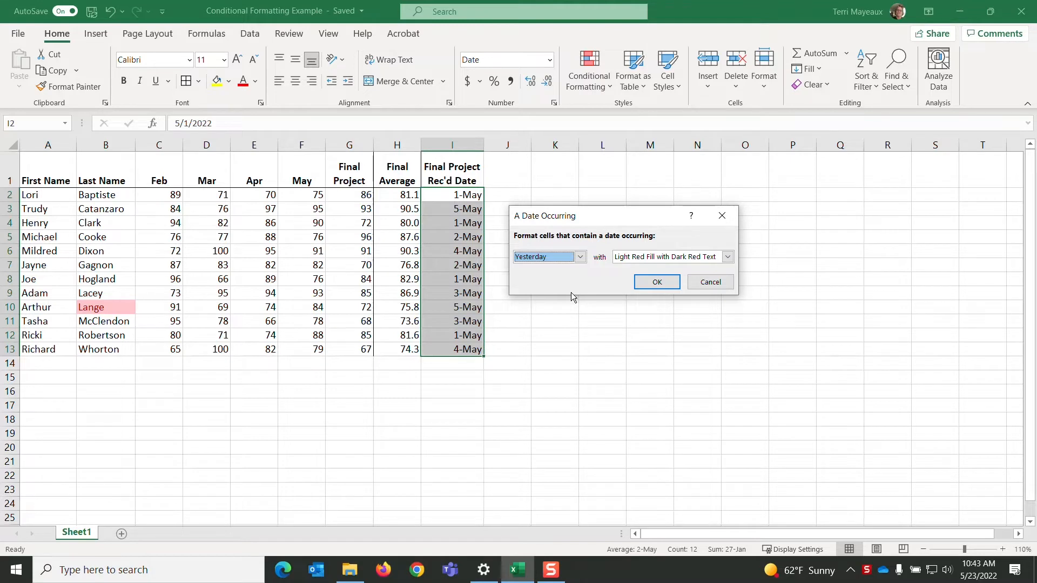
pyautogui.click(581, 258)
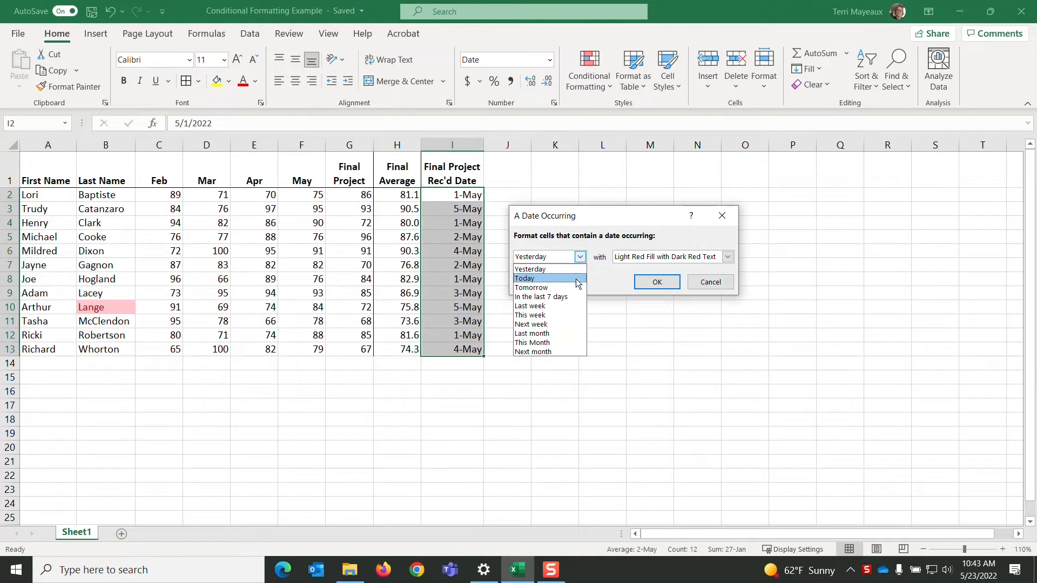
pyautogui.click(551, 342)
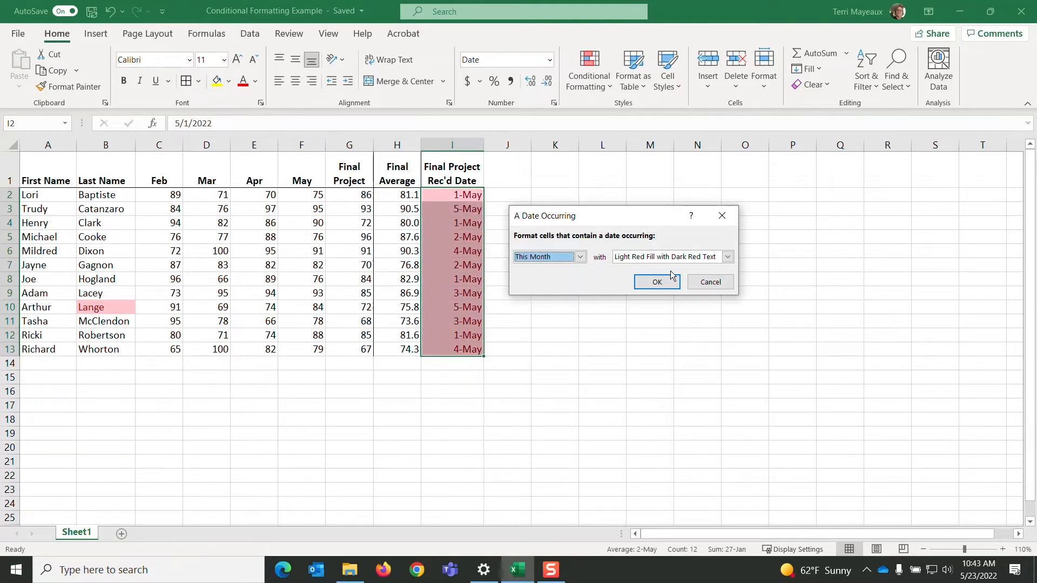
# Format the This Month dates in I2:I13 with the Red Border option and apply the rule.
pyautogui.click(728, 257)
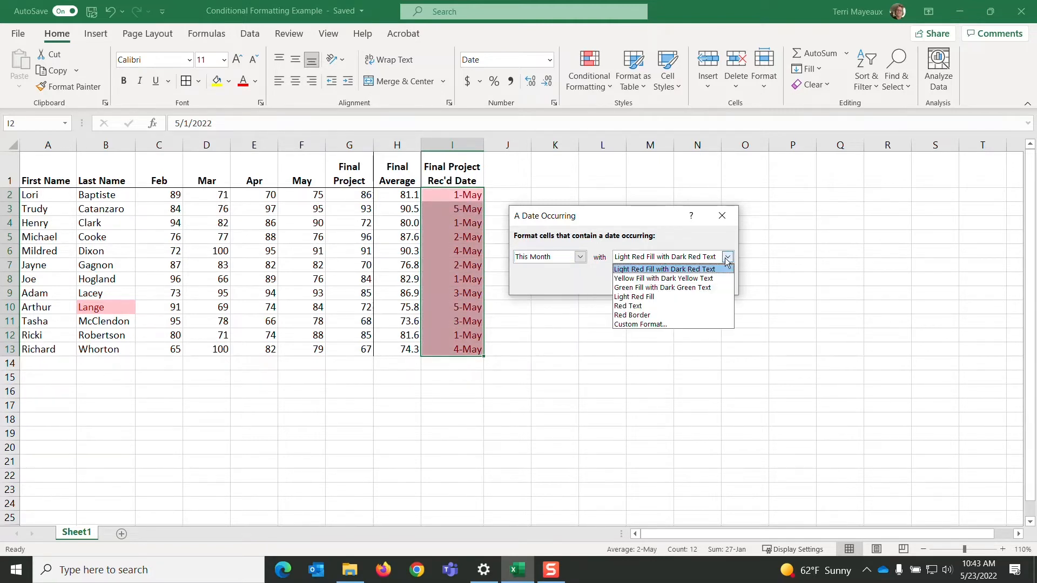
pyautogui.click(689, 278)
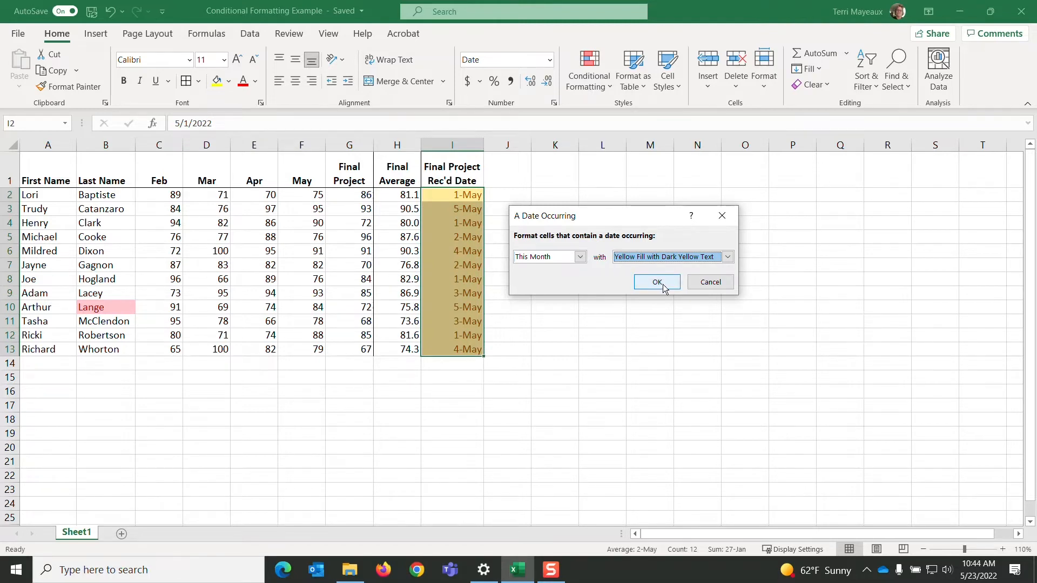
pyautogui.click(728, 257)
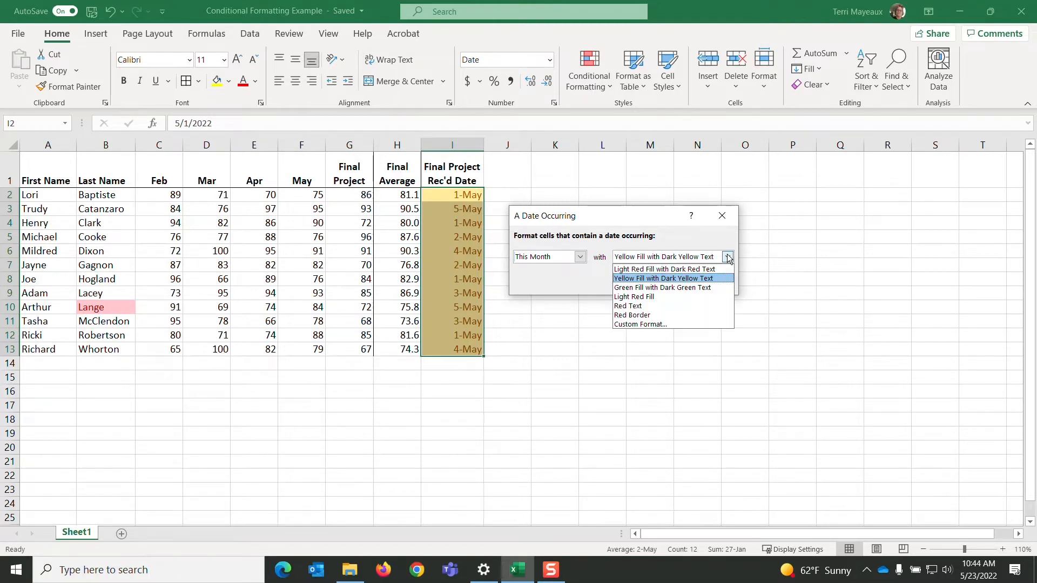
pyautogui.click(652, 315)
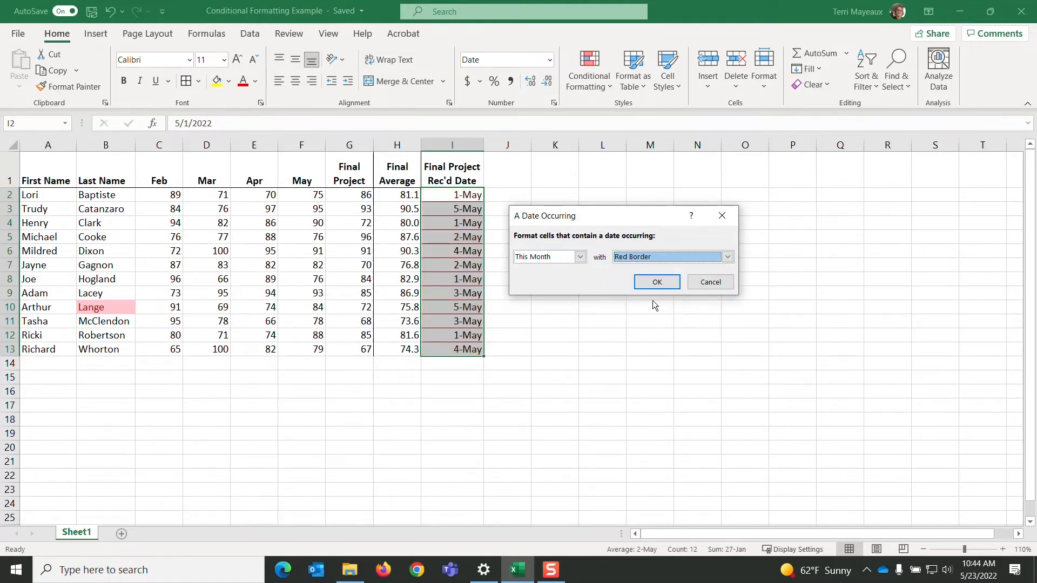
pyautogui.click(658, 286)
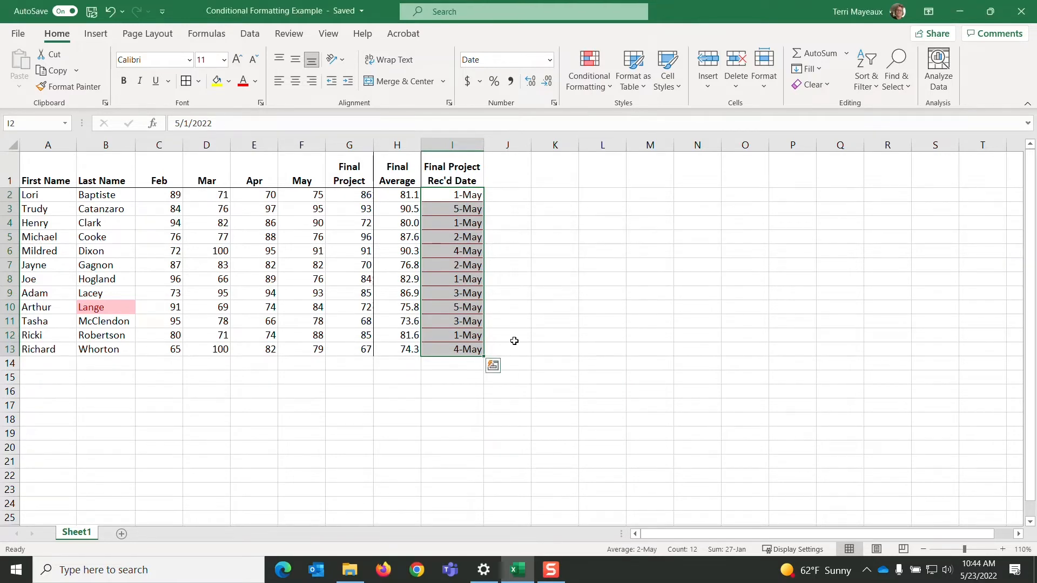
pyautogui.click(464, 365)
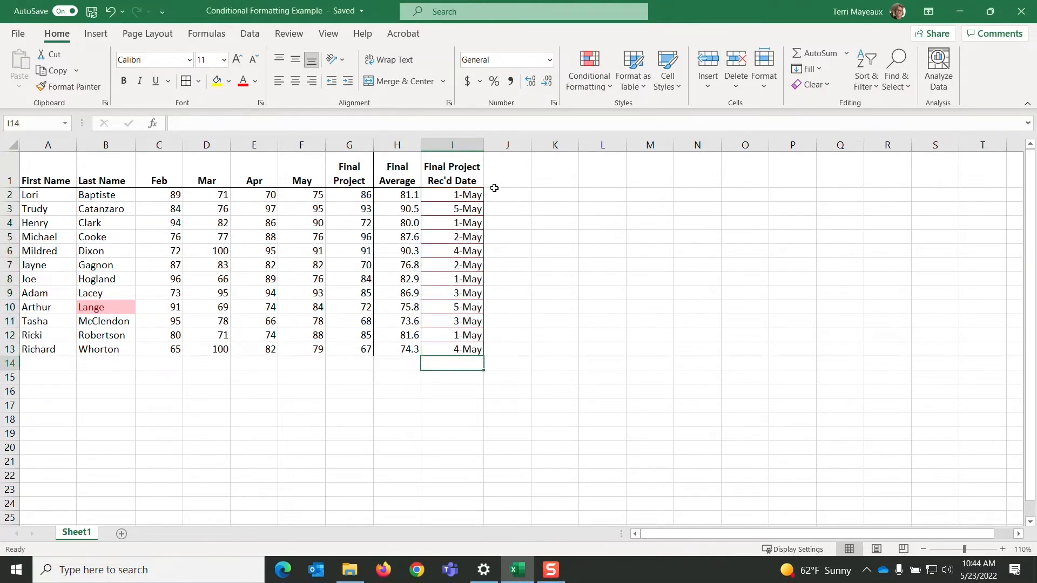
pyautogui.click(390, 365)
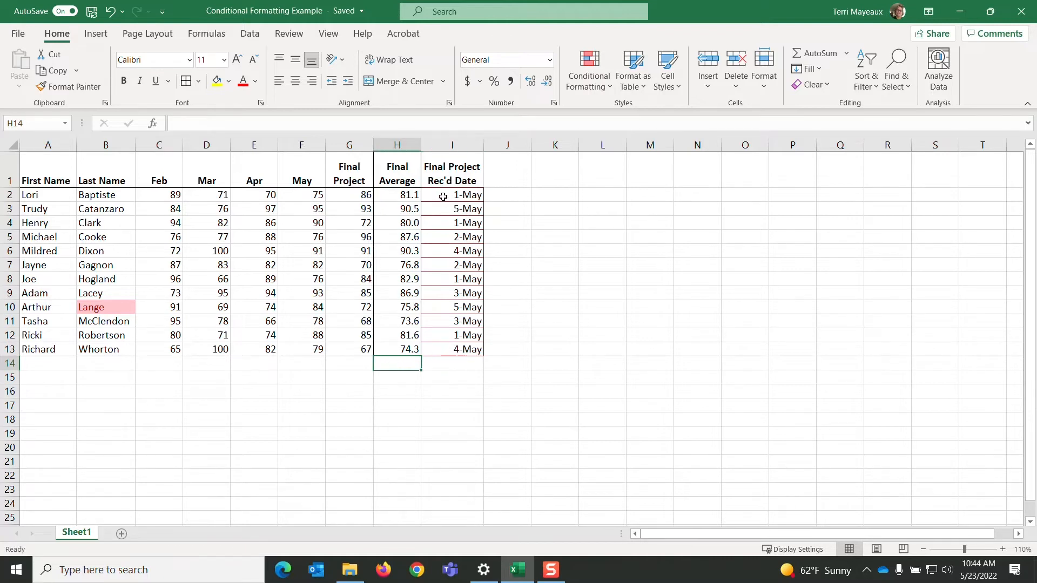
# Start a Greater Than highlight rule for the received dates in I2:I13, using cell I6 as the comparison value.
pyautogui.moveTo(443, 196); pyautogui.dragTo(463, 350)
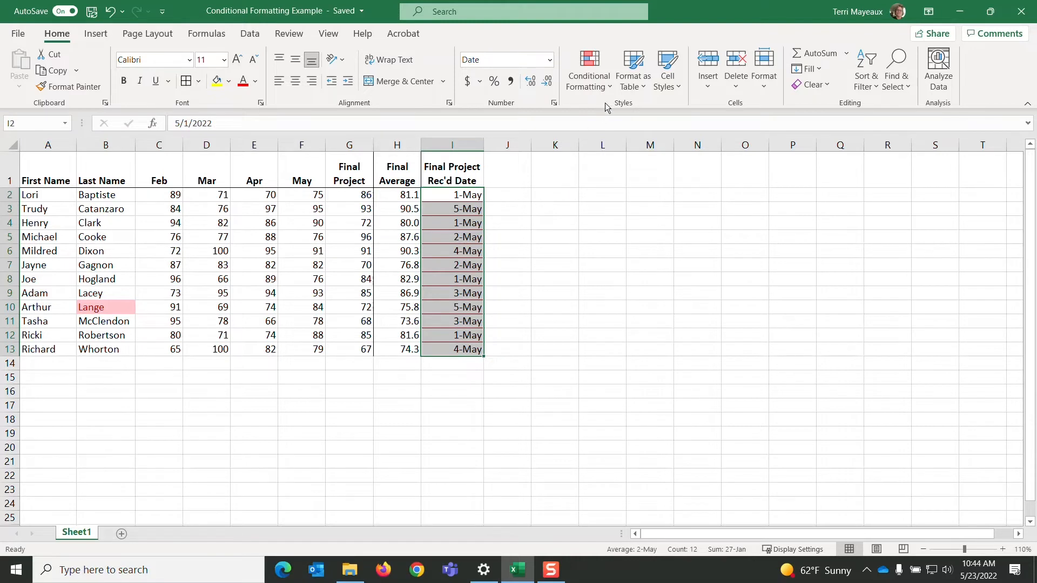
pyautogui.click(608, 86)
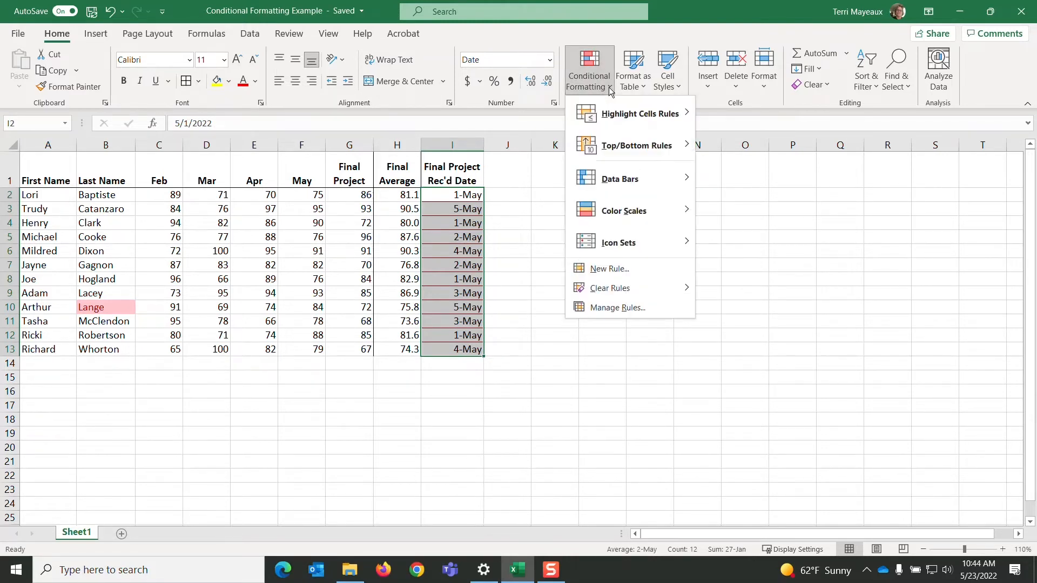
pyautogui.moveTo(629, 116)
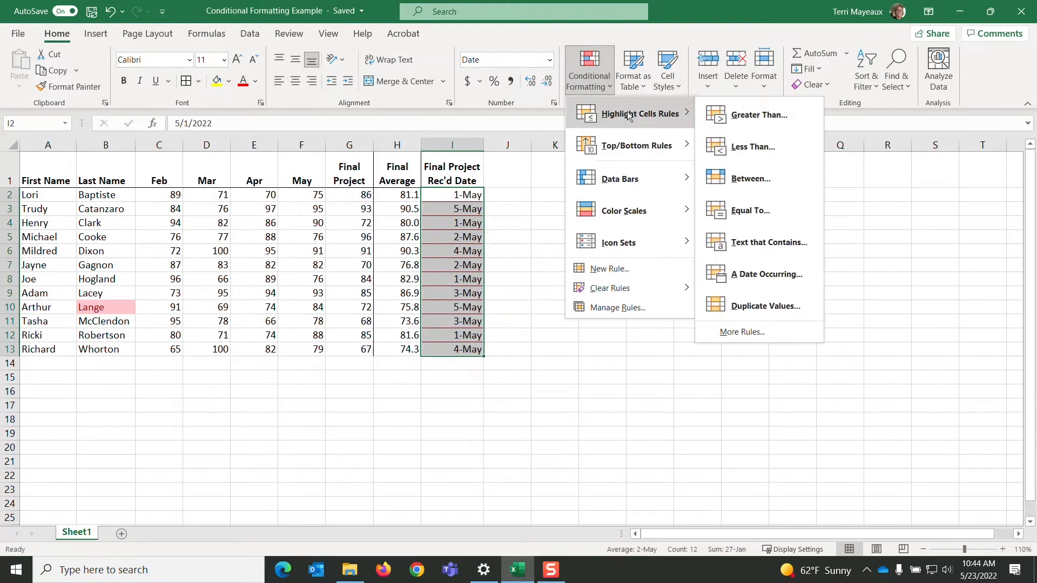
pyautogui.click(743, 118)
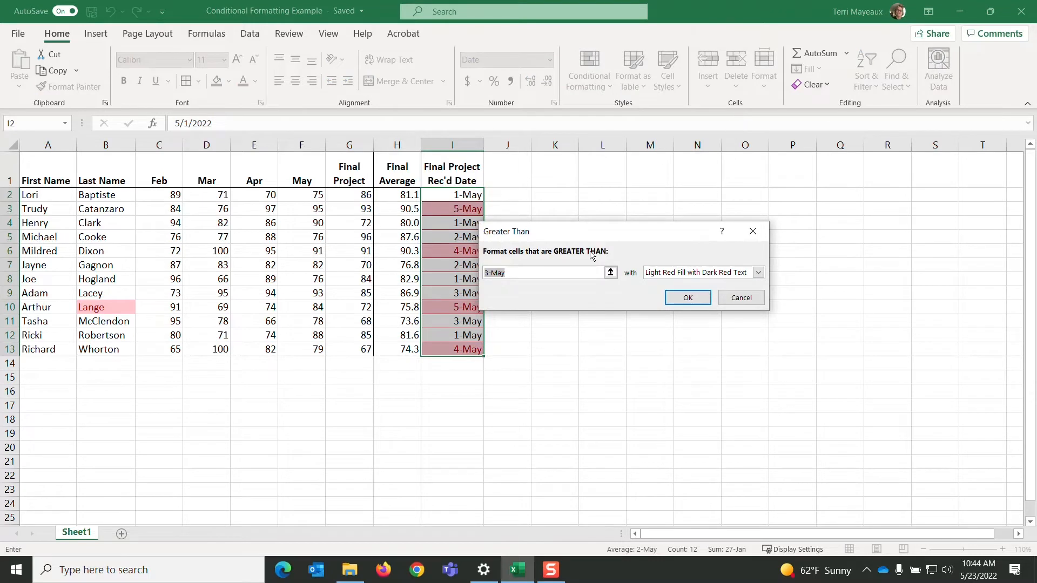
pyautogui.moveTo(567, 231); pyautogui.dragTo(597, 207)
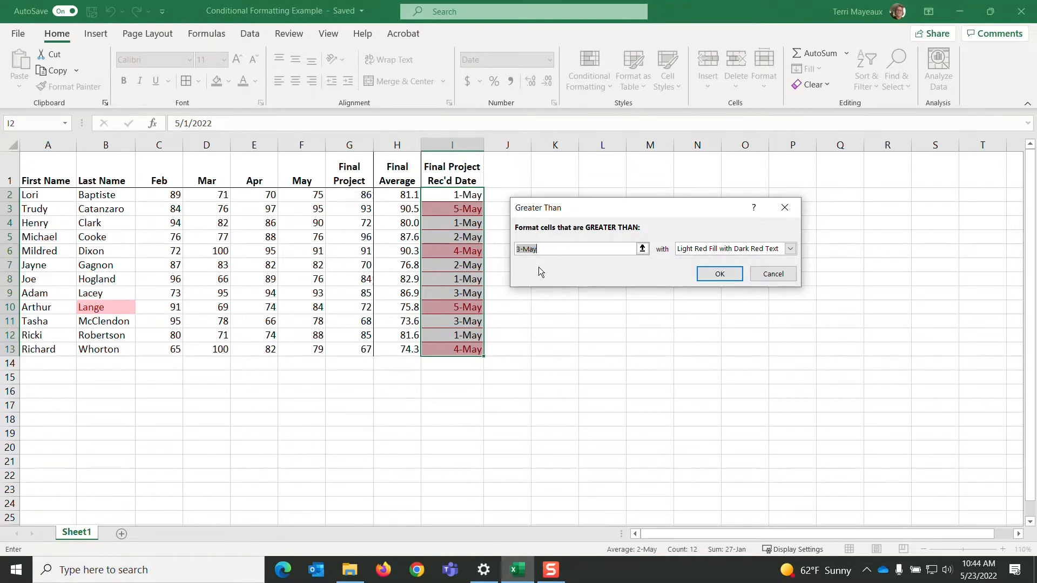
pyautogui.click(643, 249)
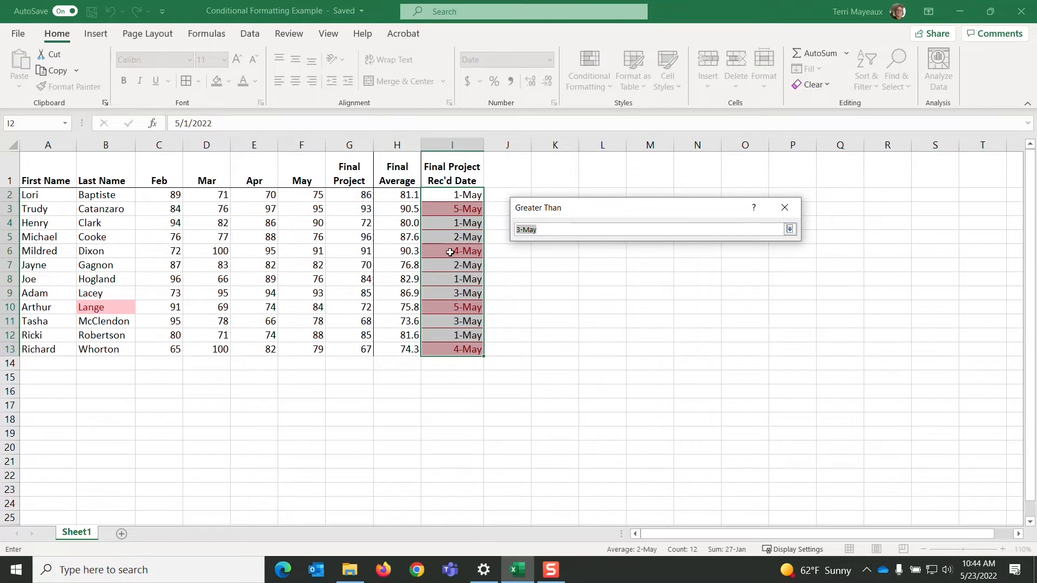
pyautogui.click(449, 251)
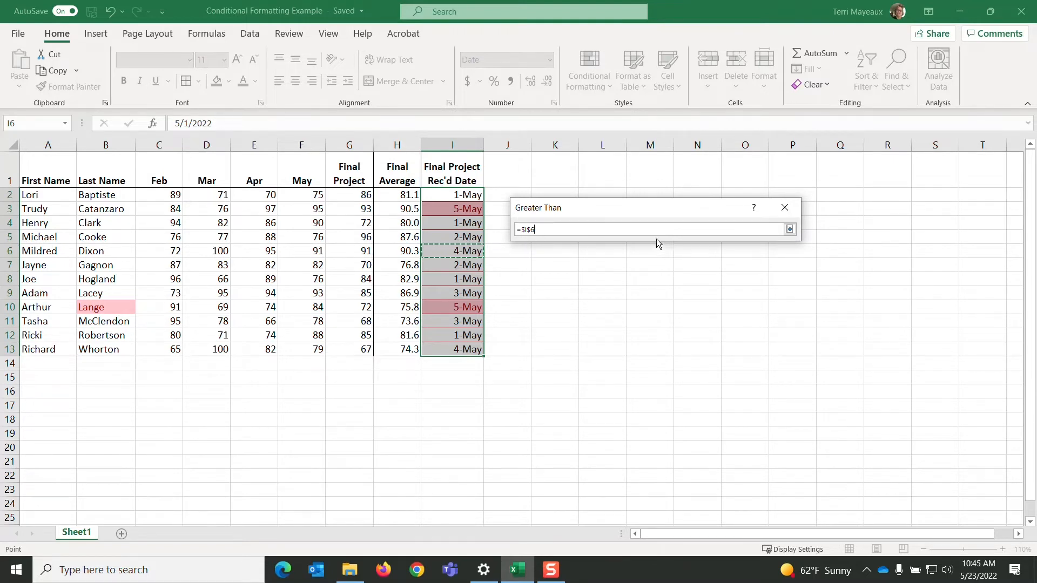
pyautogui.click(789, 230)
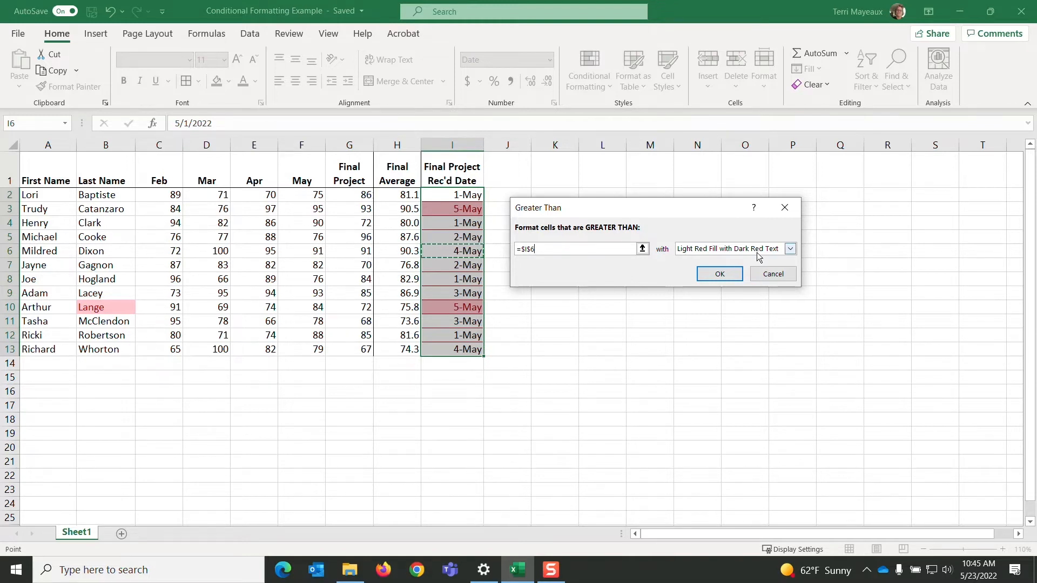
# Set the Greater Than rule's format to Red Text and apply it to the received dates.
pyautogui.click(791, 249)
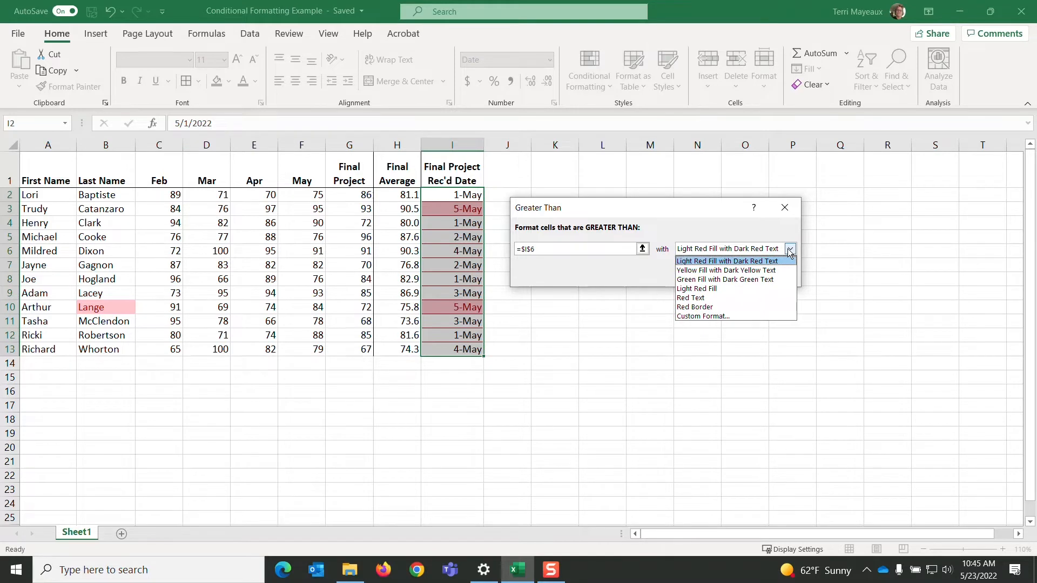
pyautogui.click(699, 298)
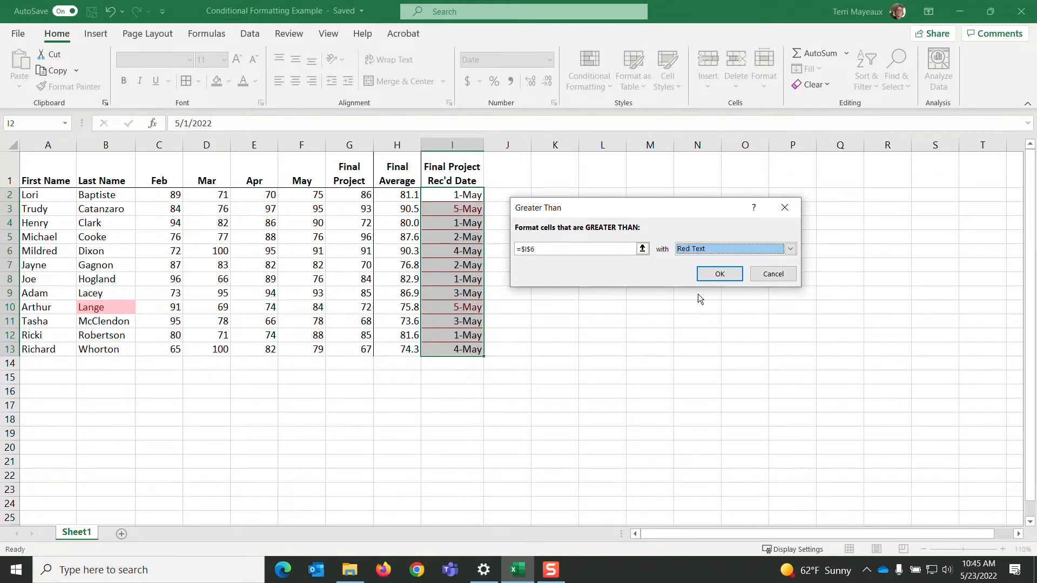
pyautogui.click(729, 273)
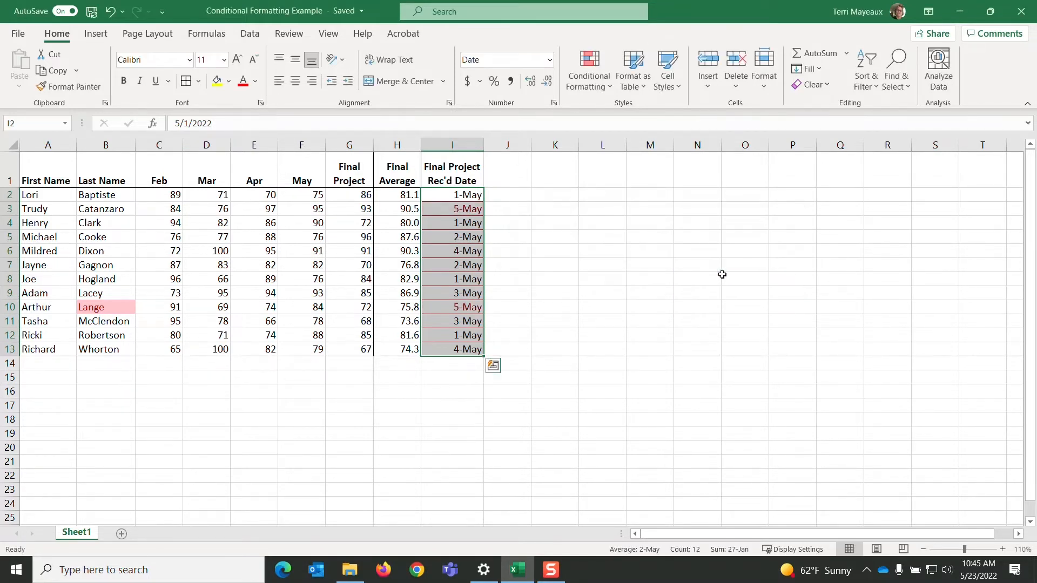
pyautogui.click(435, 367)
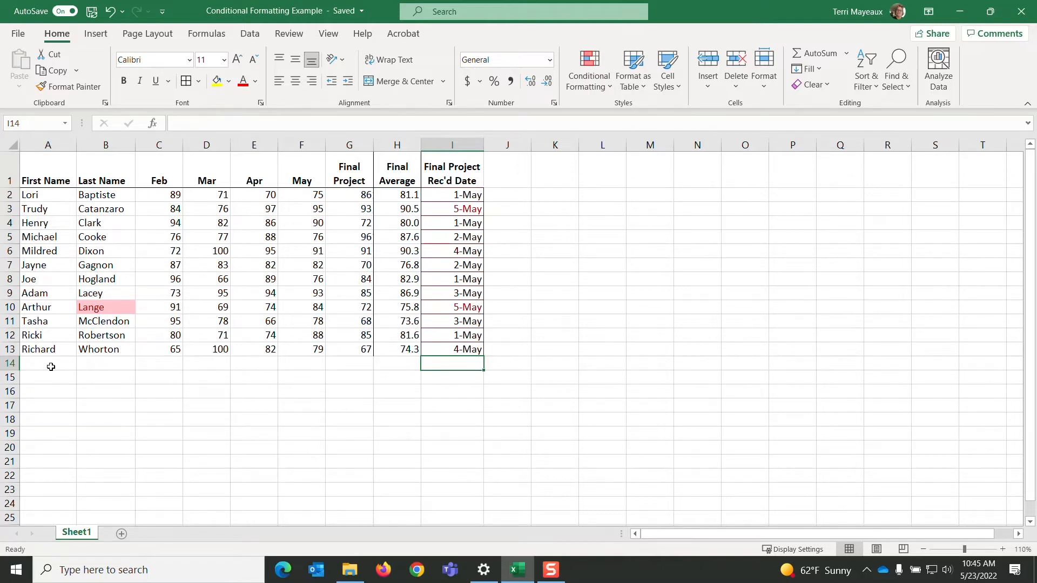
pyautogui.click(611, 89)
pyautogui.click(610, 88)
pyautogui.click(610, 88)
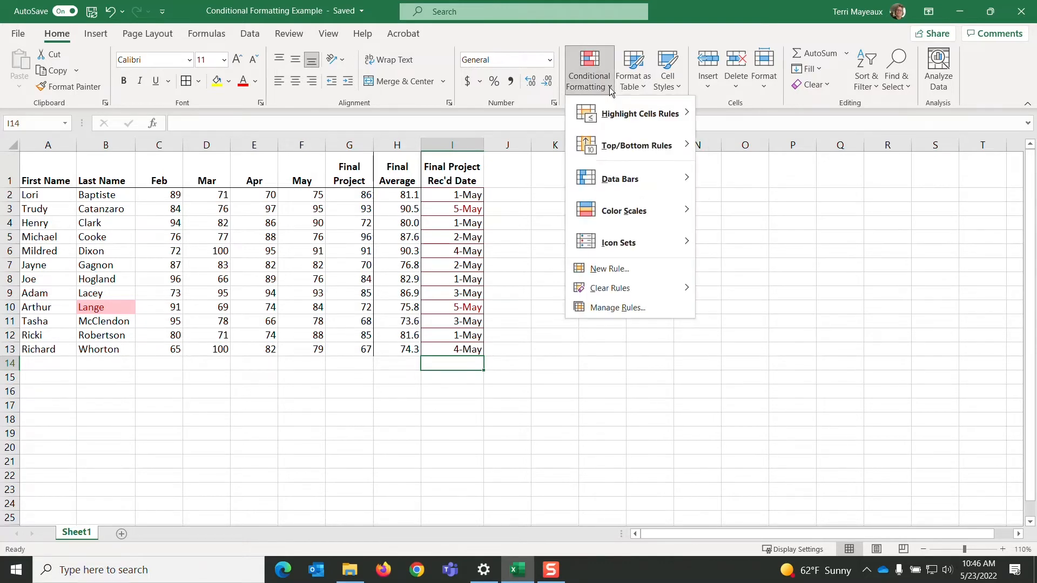
pyautogui.moveTo(612, 112)
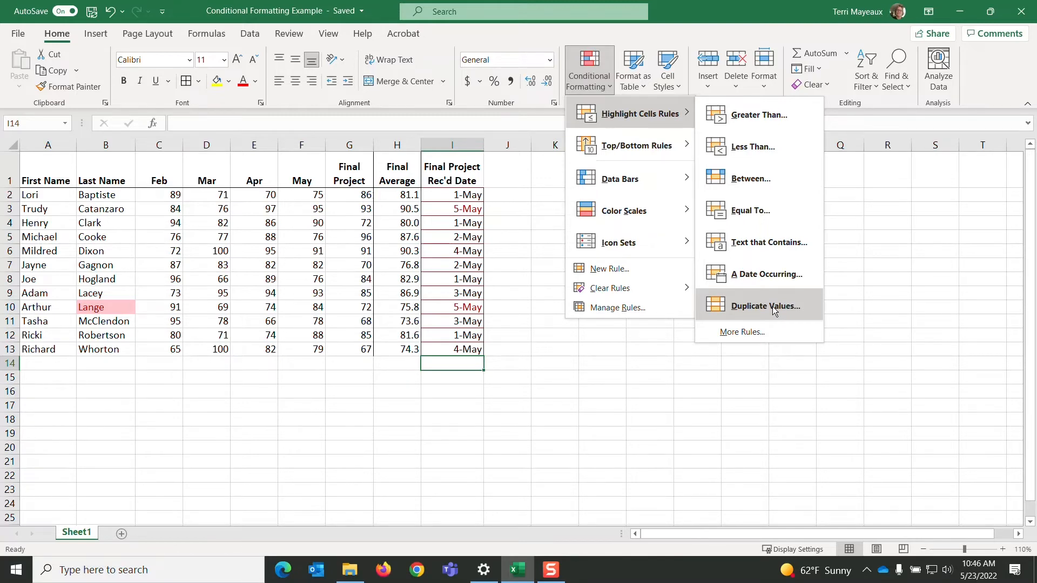
pyautogui.click(232, 382)
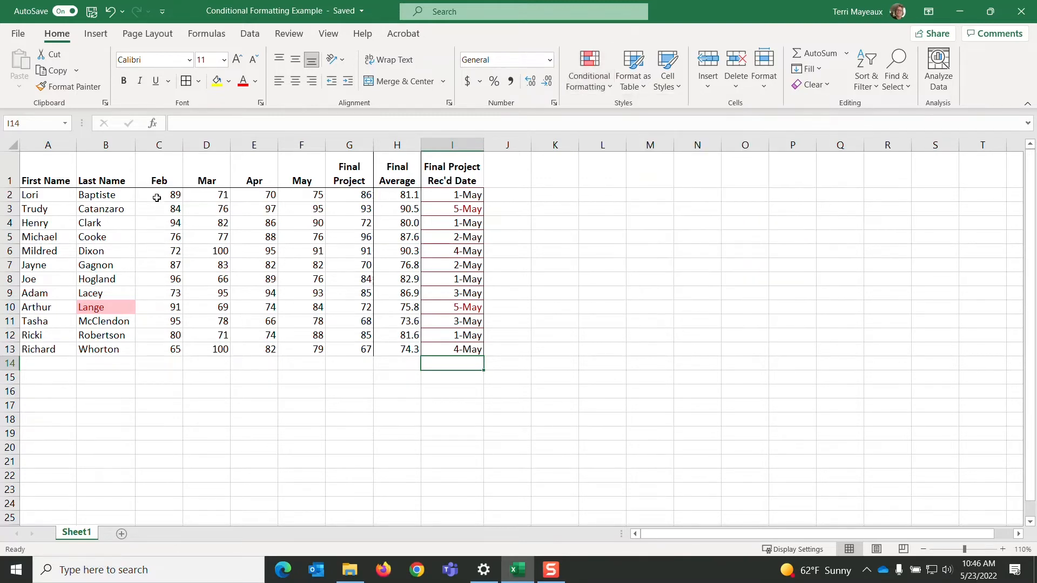
# Highlight duplicate values in the scores C2:H13 with Light Red Fill with Dark Red Text.
pyautogui.moveTo(155, 195); pyautogui.dragTo(386, 348)
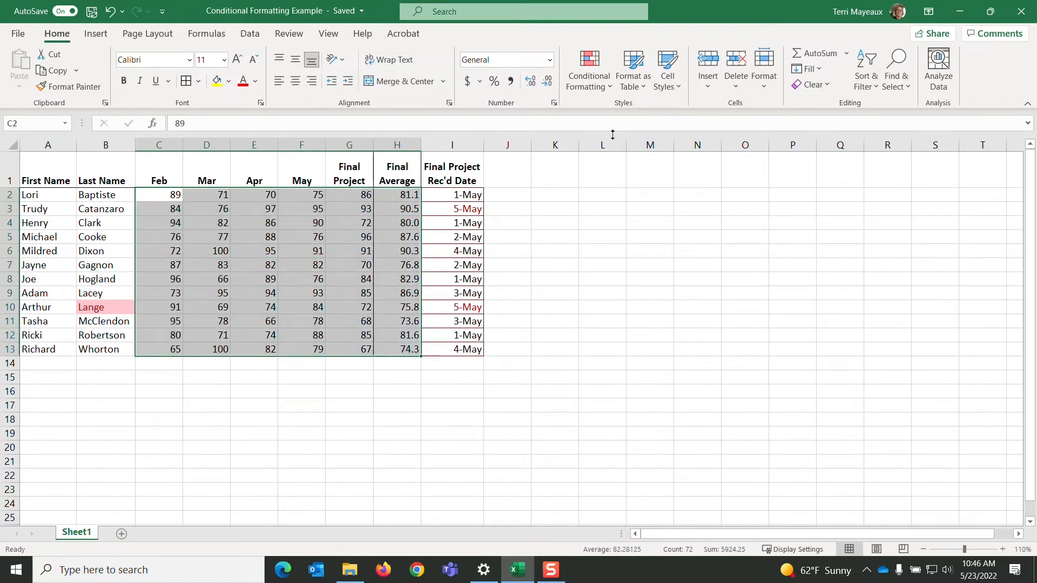
pyautogui.click(608, 86)
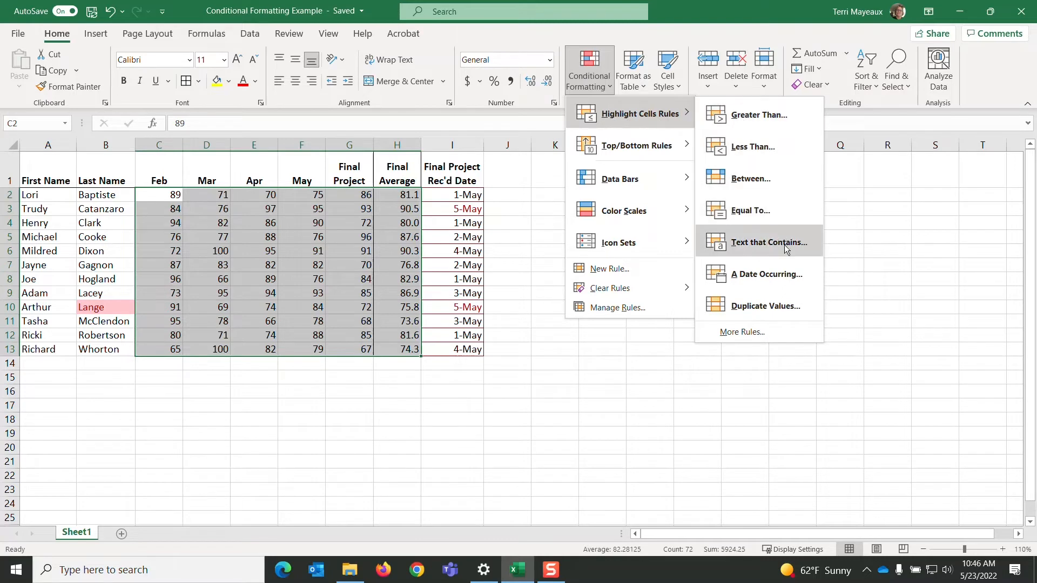
pyautogui.click(773, 306)
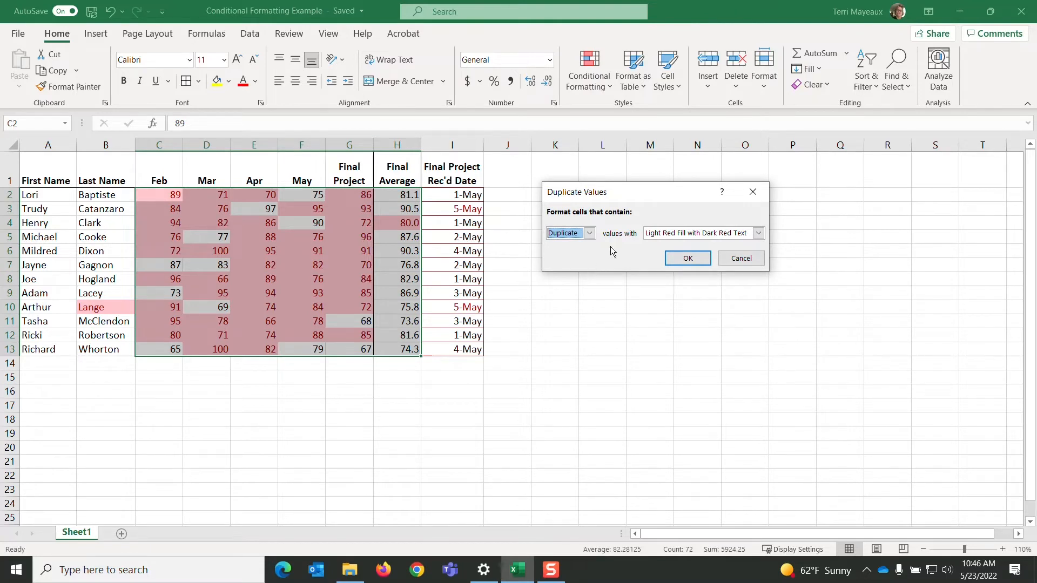
pyautogui.click(689, 258)
pyautogui.click(202, 391)
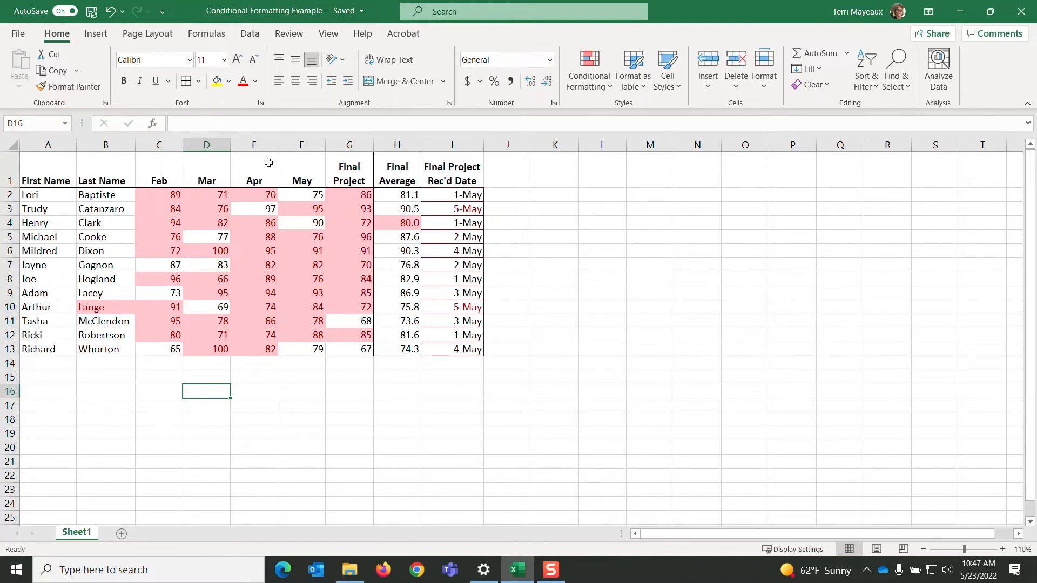
# Clear all conditional formatting rules from the entire sheet.
pyautogui.click(610, 91)
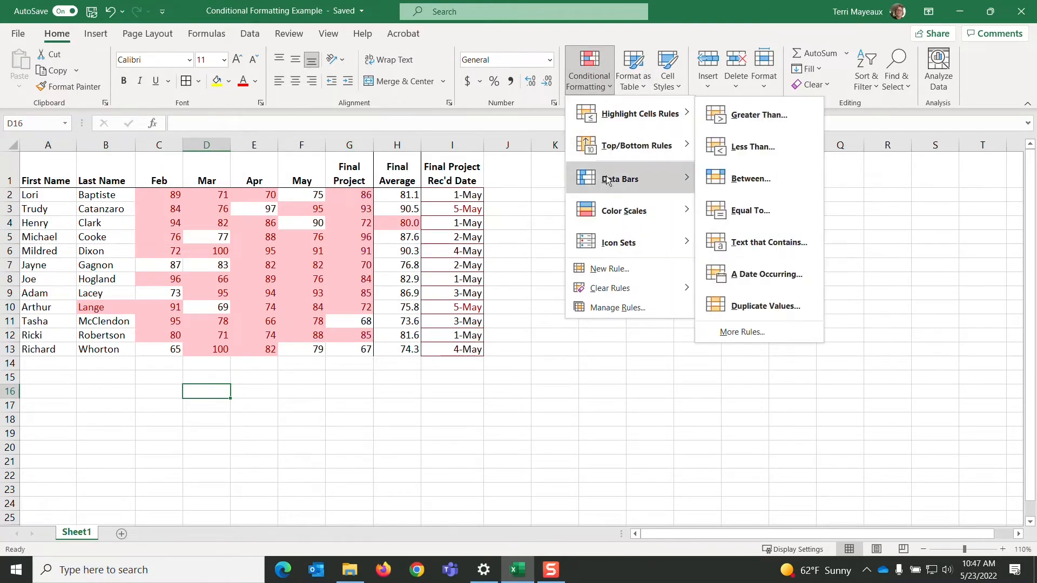
pyautogui.moveTo(610, 290)
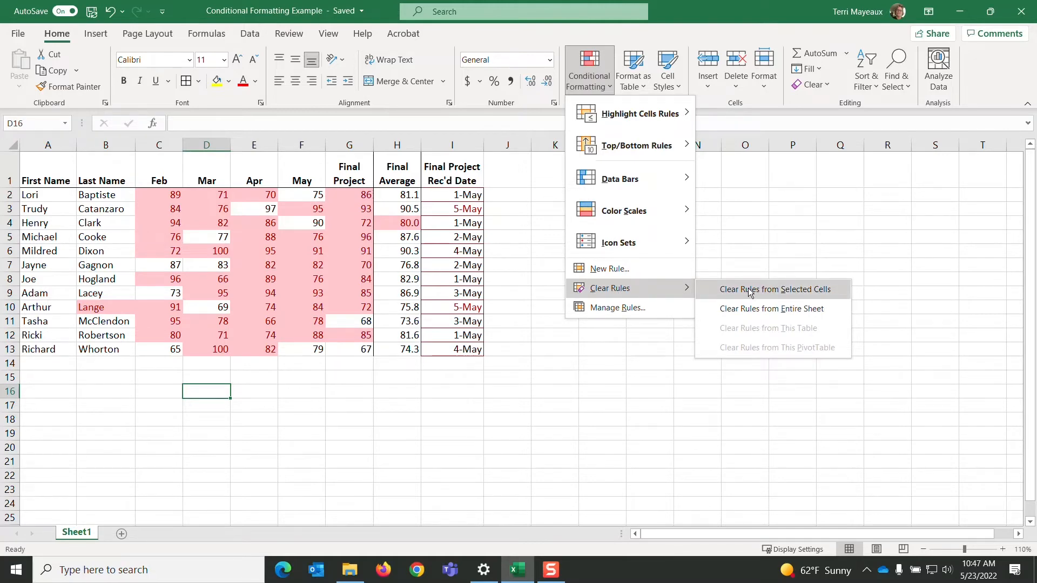
pyautogui.click(750, 309)
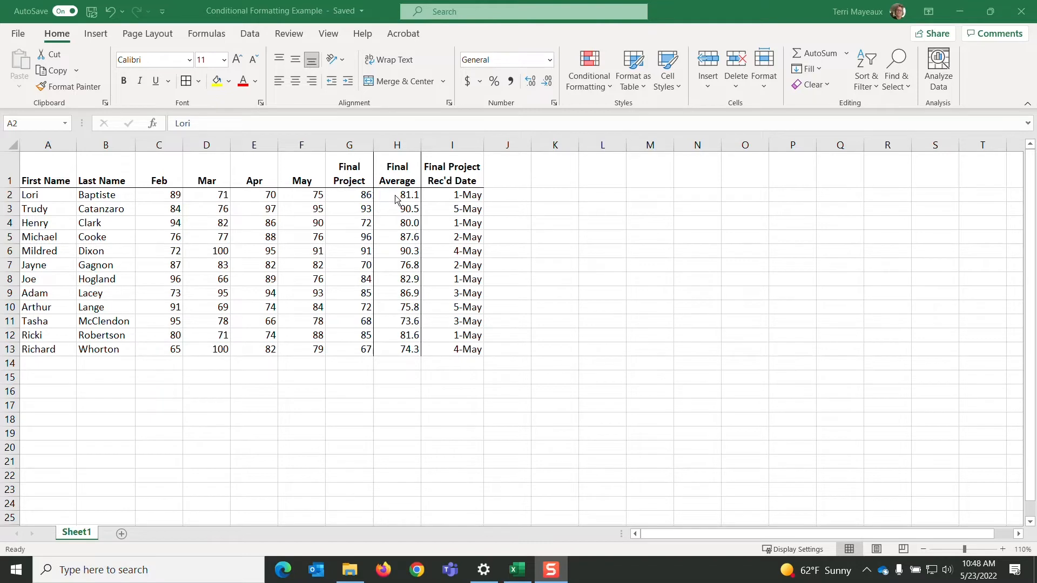
# Start a Top 10 Items rule for the final averages in H2:H13 and set the number of top items to 3.
pyautogui.moveTo(392, 201); pyautogui.dragTo(400, 348)
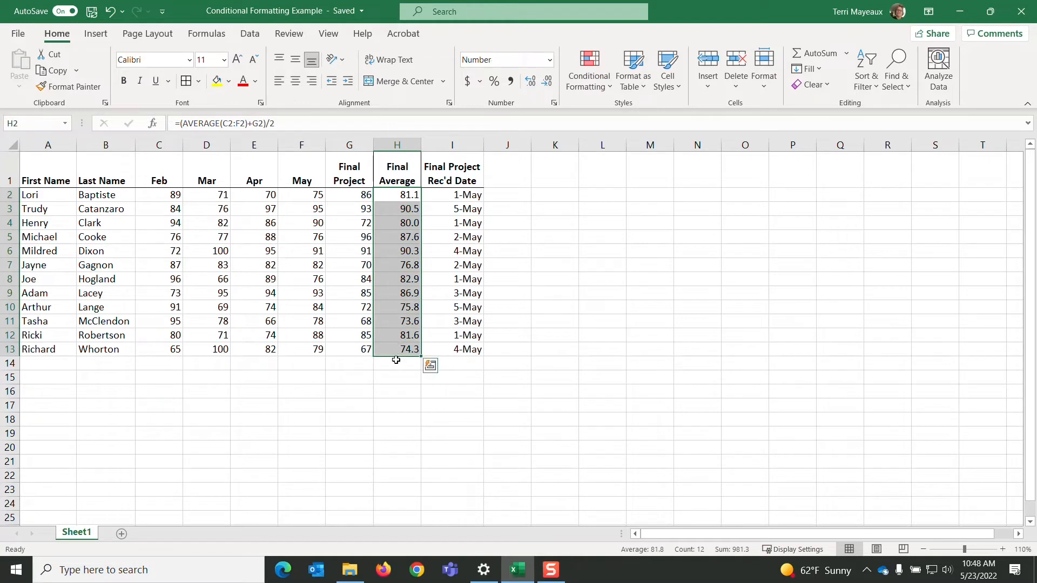
pyautogui.click(609, 86)
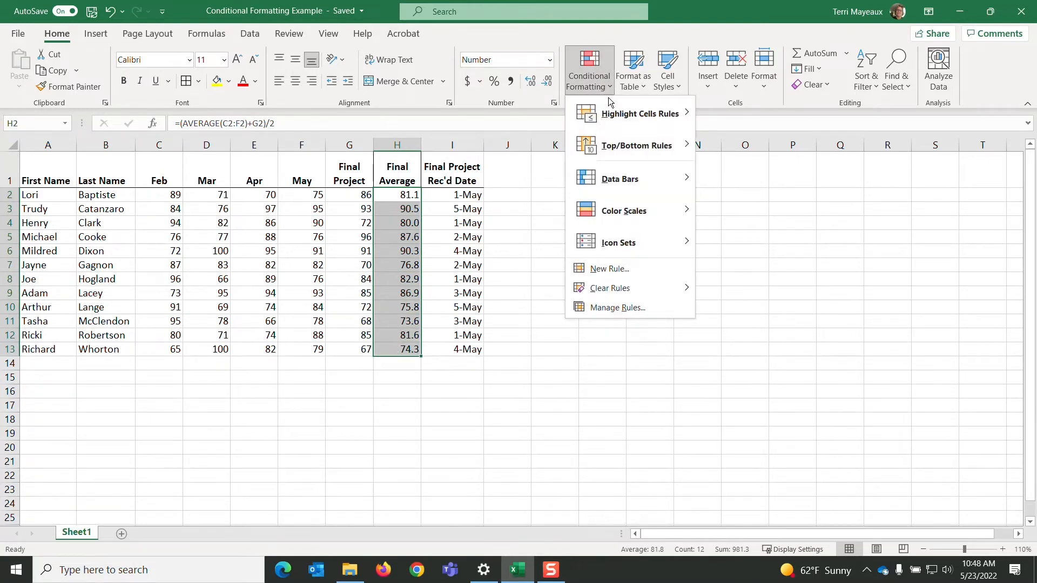
pyautogui.moveTo(616, 156)
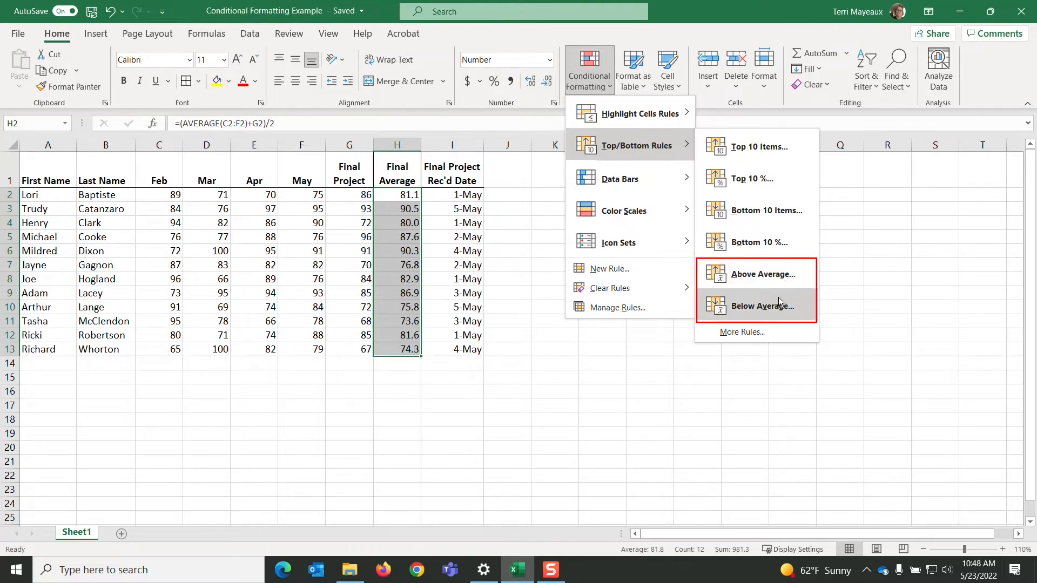
pyautogui.click(754, 152)
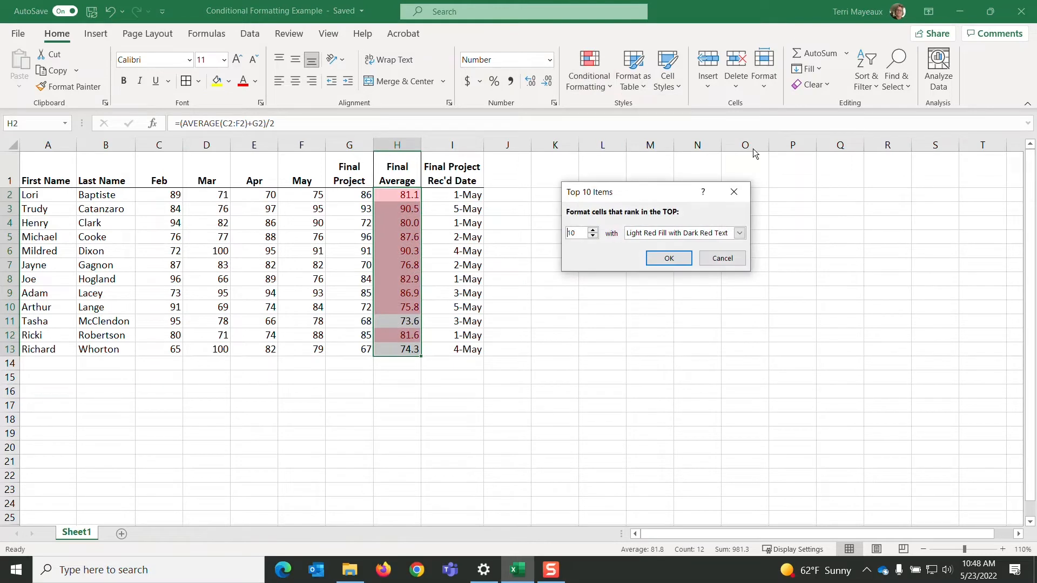
pyautogui.click(592, 236)
pyautogui.click(592, 236)
pyautogui.click(593, 236)
pyautogui.click(592, 236)
pyautogui.click(593, 236)
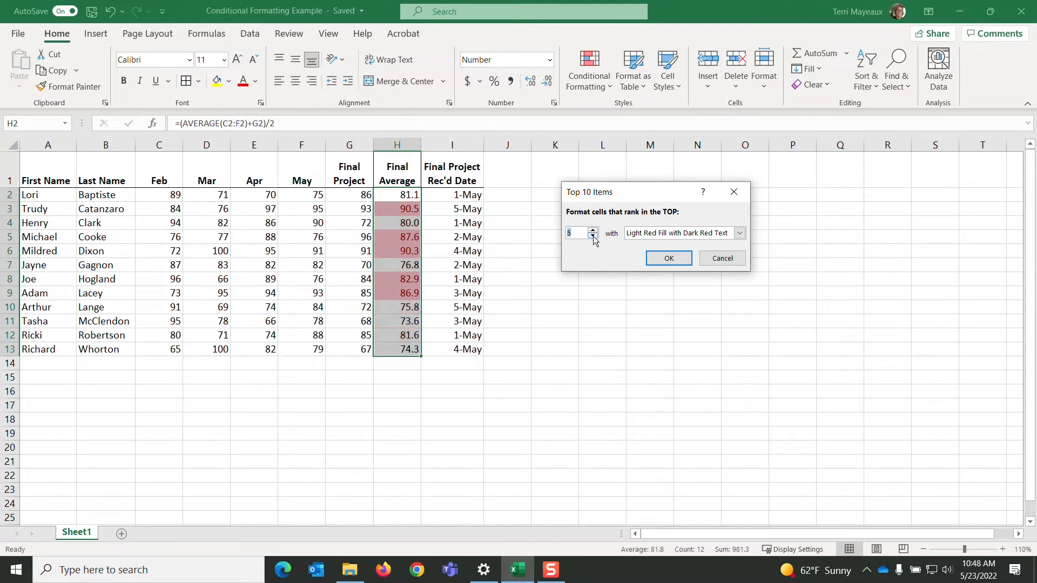
pyautogui.click(593, 236)
pyautogui.click(593, 236)
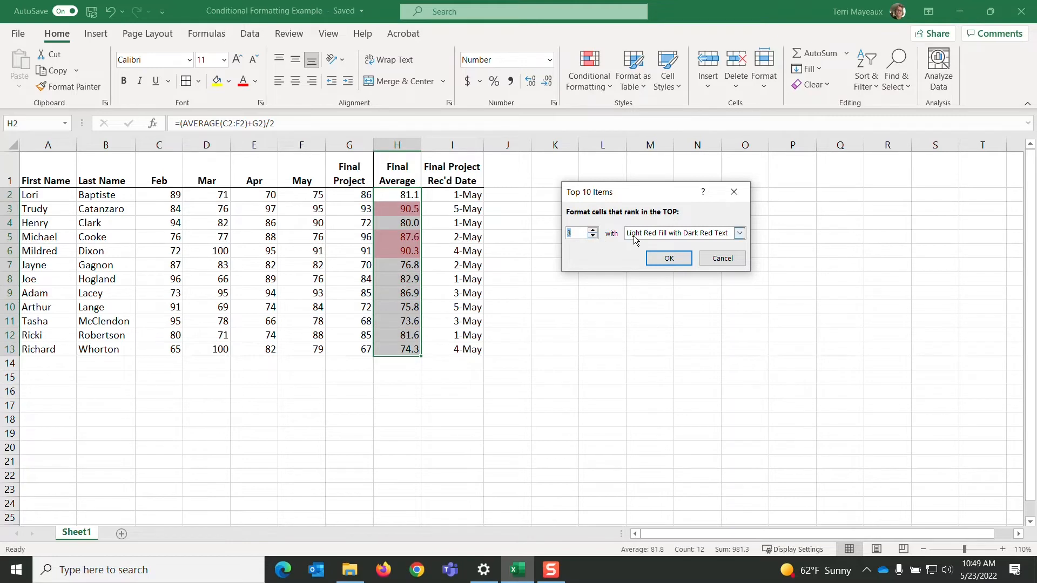
# Set the top-items rule's format to Green Fill with Dark Green Text and apply it to the final averages.
pyautogui.click(740, 238)
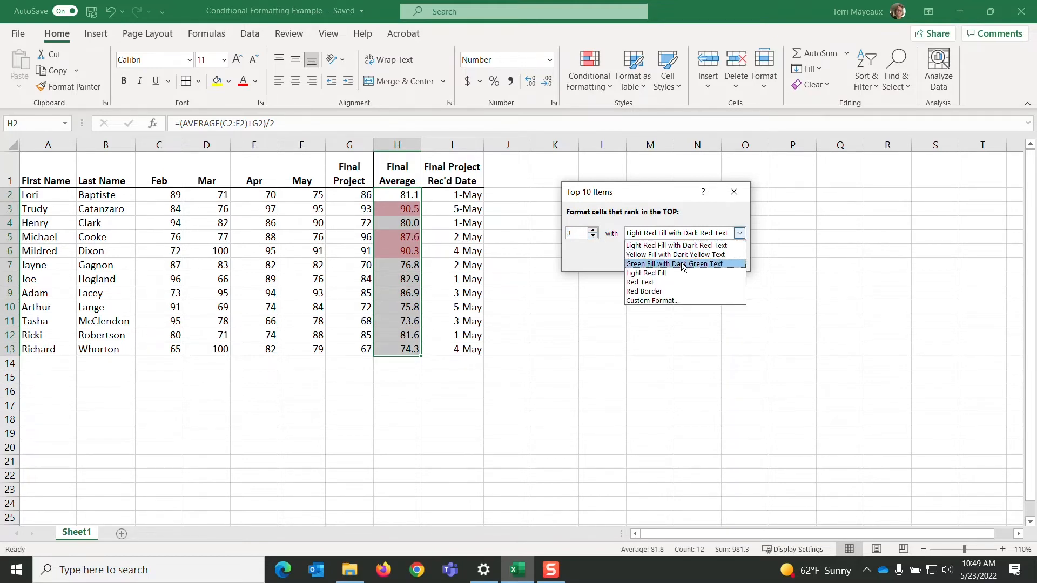
pyautogui.click(682, 264)
pyautogui.click(669, 258)
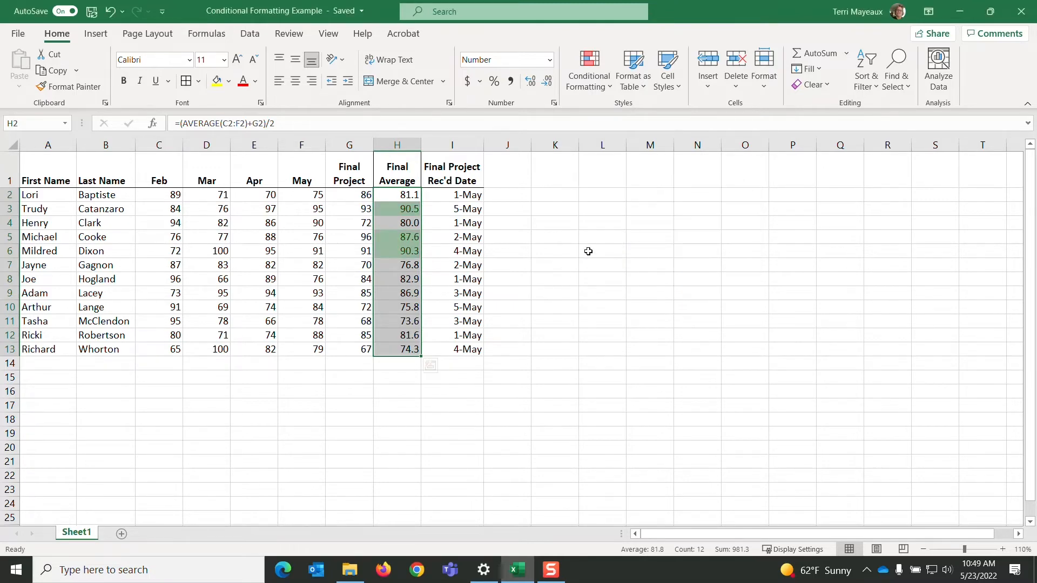
pyautogui.click(520, 220)
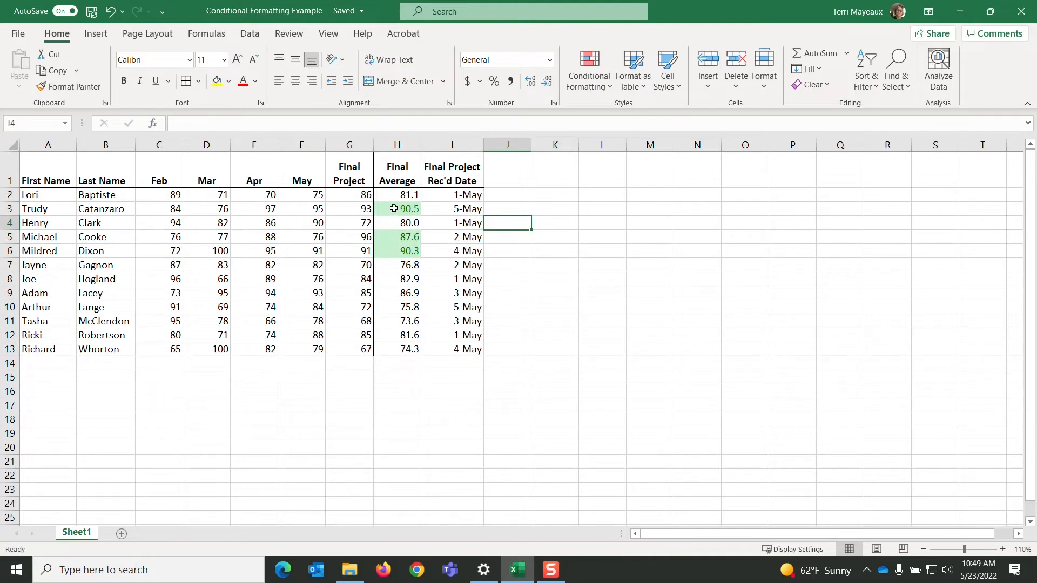
# Clear the top-items rule by removing all conditional formatting rules from the entire sheet.
pyautogui.click(610, 88)
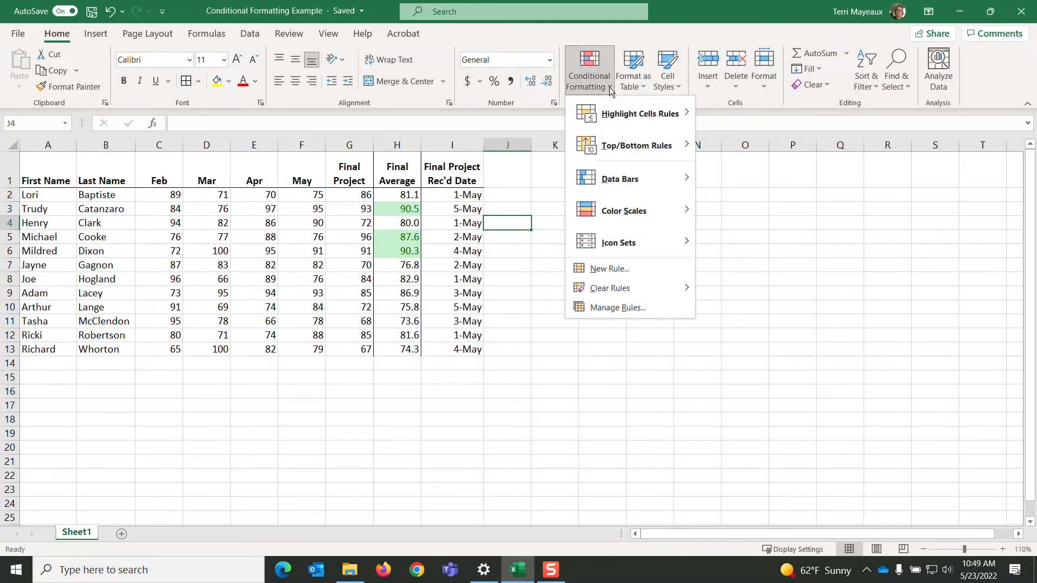
pyautogui.moveTo(605, 290)
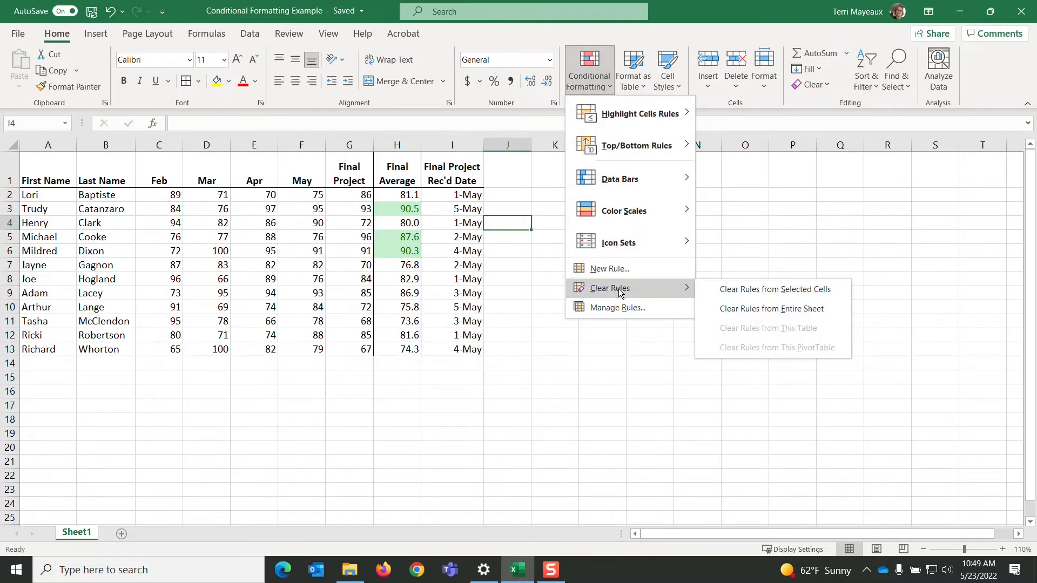
pyautogui.click(748, 307)
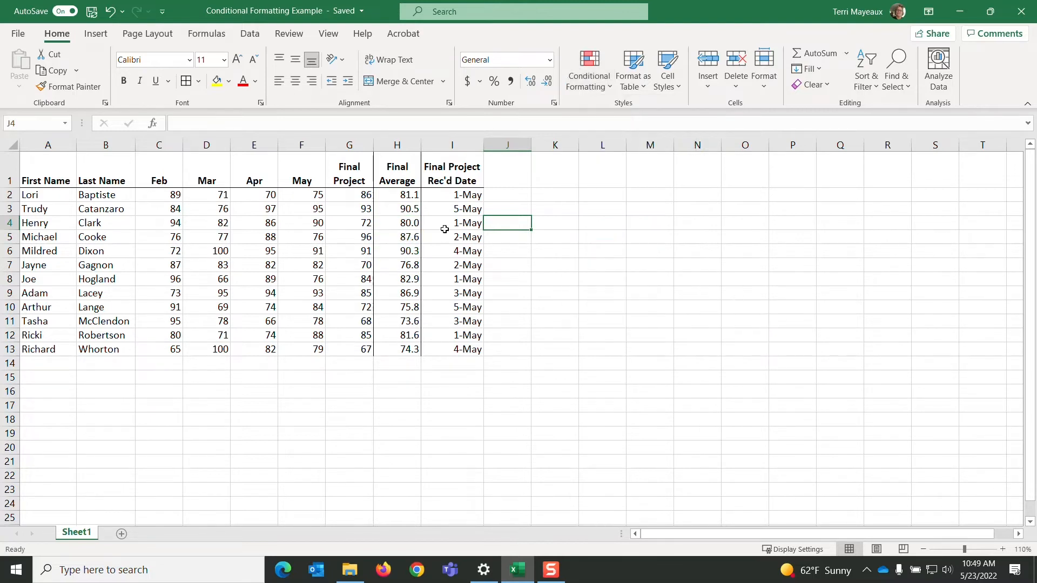
# Highlight the top 10% of the final averages in H2:H13 with Light Red Fill with Dark Red Text.
pyautogui.moveTo(394, 195); pyautogui.dragTo(400, 352)
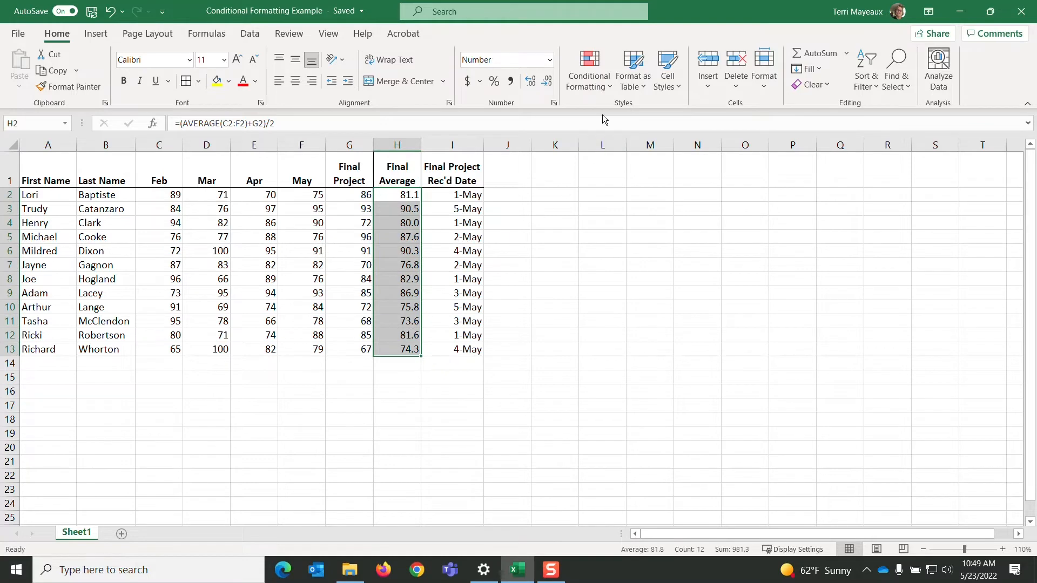
pyautogui.click(608, 85)
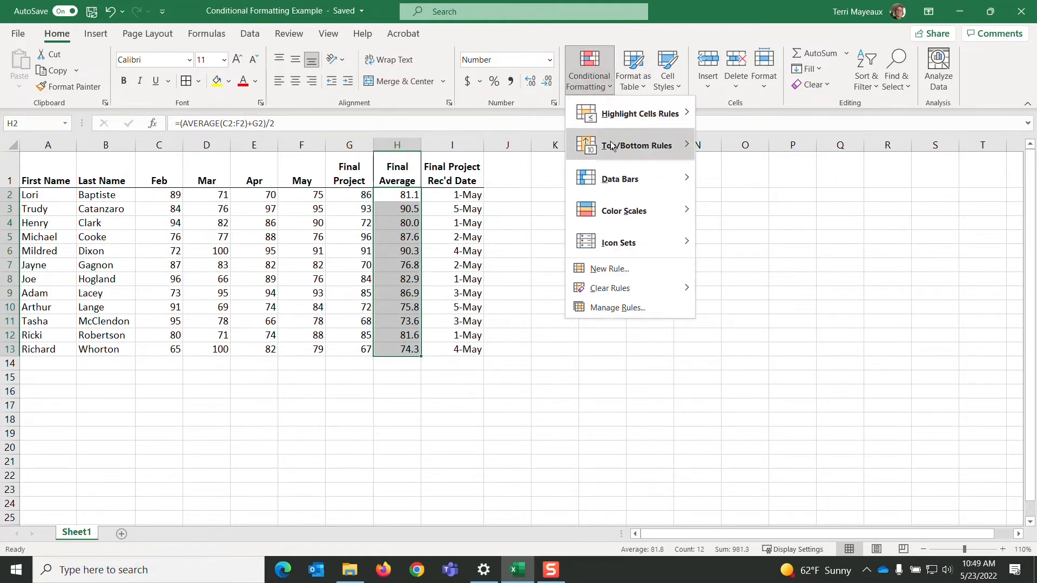
pyautogui.moveTo(612, 146)
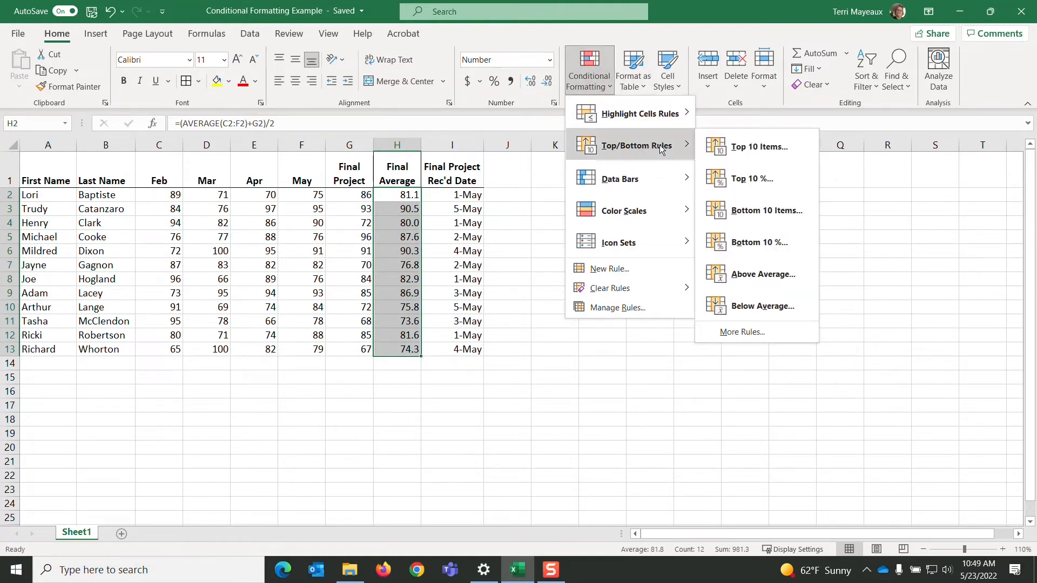
pyautogui.click(750, 180)
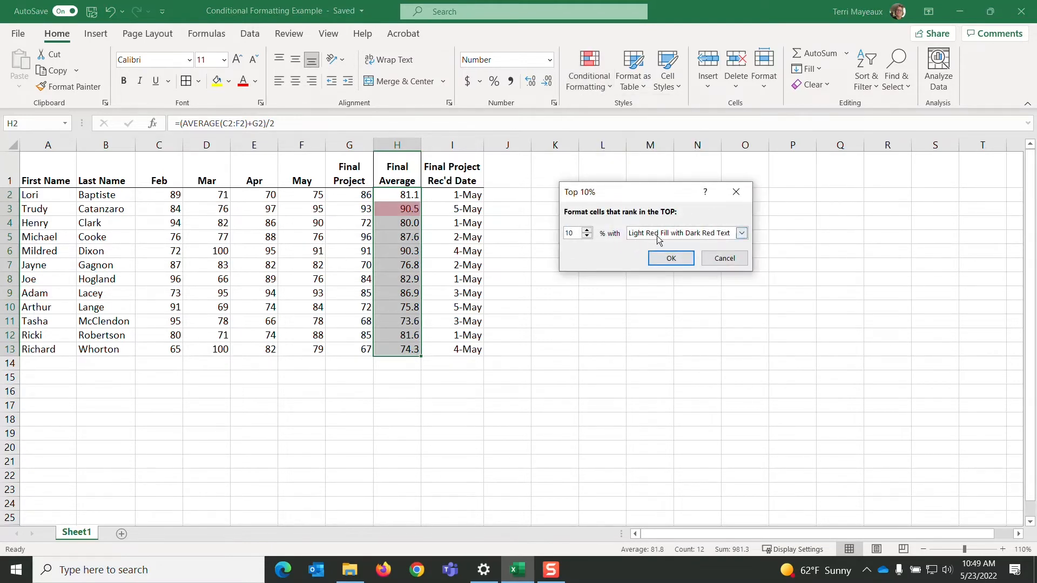
pyautogui.click(671, 259)
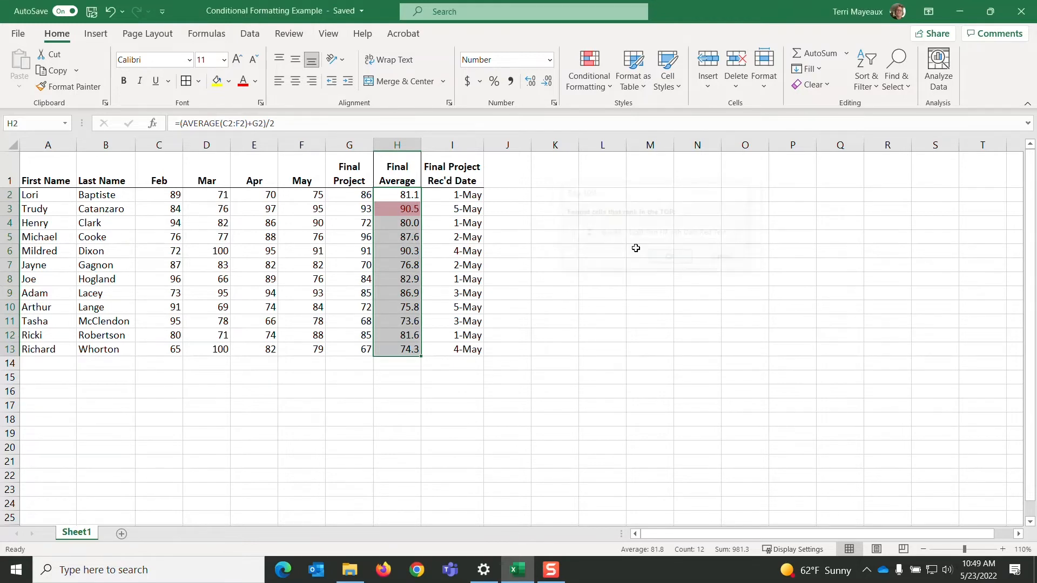
pyautogui.click(516, 213)
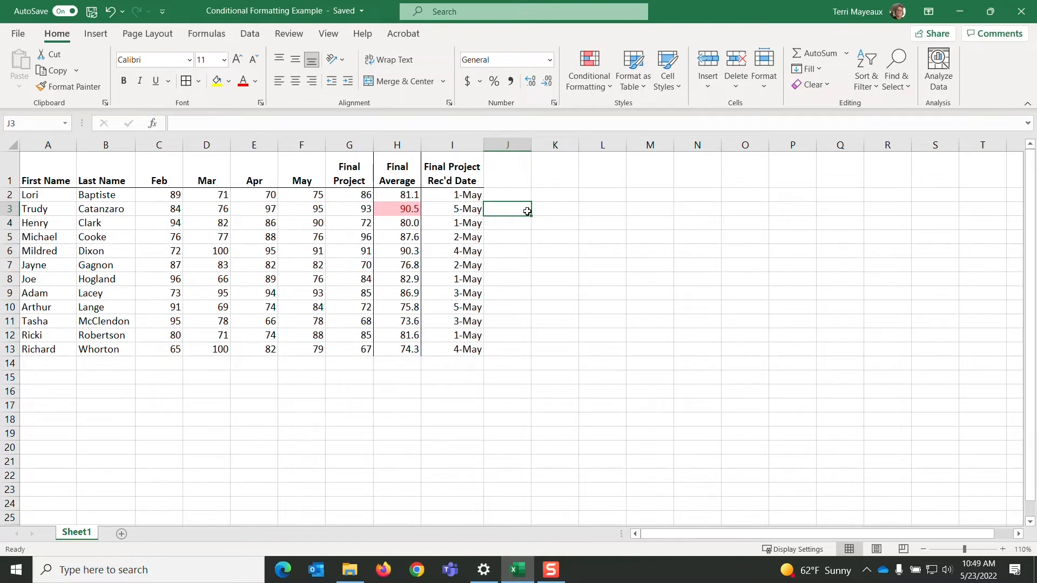
# Clear the Top 10% rule by removing all conditional formatting rules from the entire sheet.
pyautogui.click(610, 89)
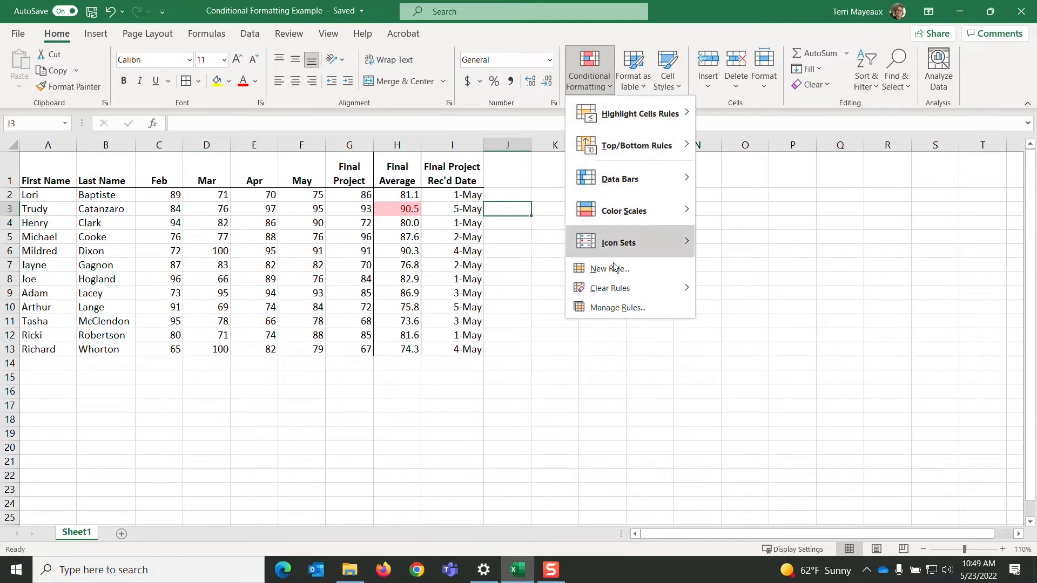
pyautogui.moveTo(627, 289)
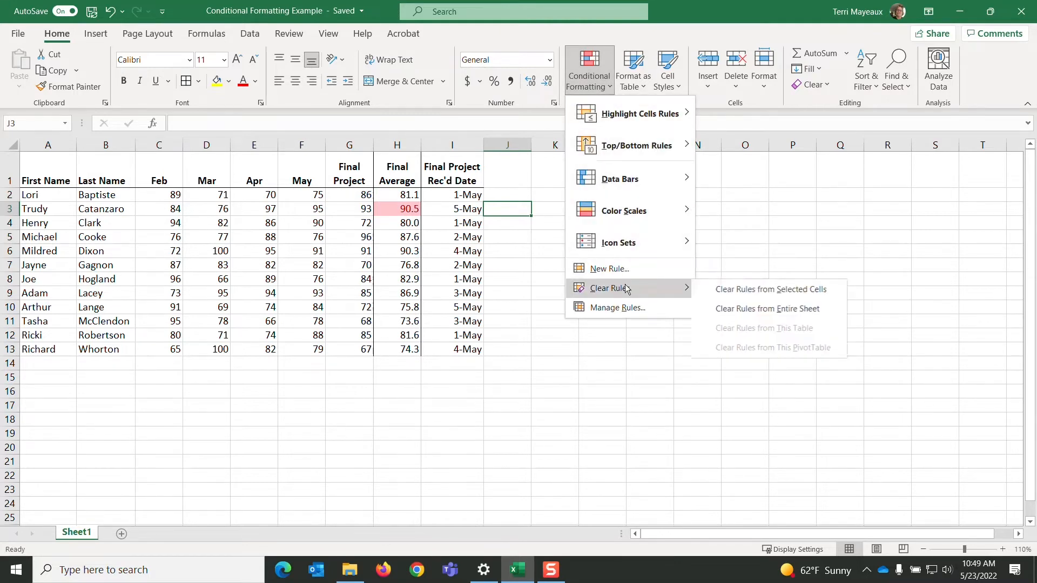
pyautogui.click(745, 309)
# Highlight the bottom 3 items of the final averages in H2:H13 with Light Red Fill with Dark Red Text.
pyautogui.moveTo(396, 193); pyautogui.dragTo(412, 351)
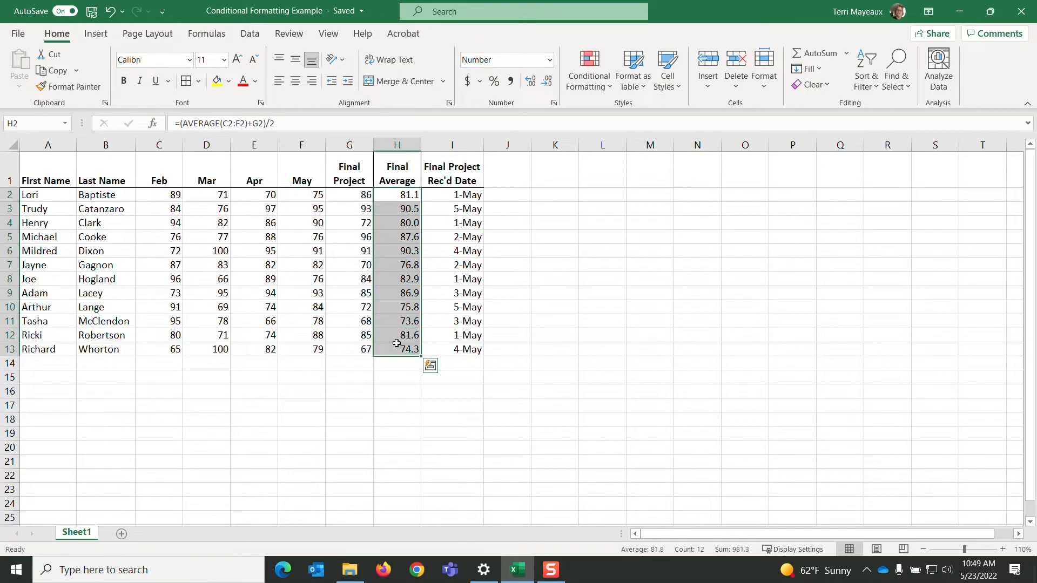
pyautogui.click(610, 86)
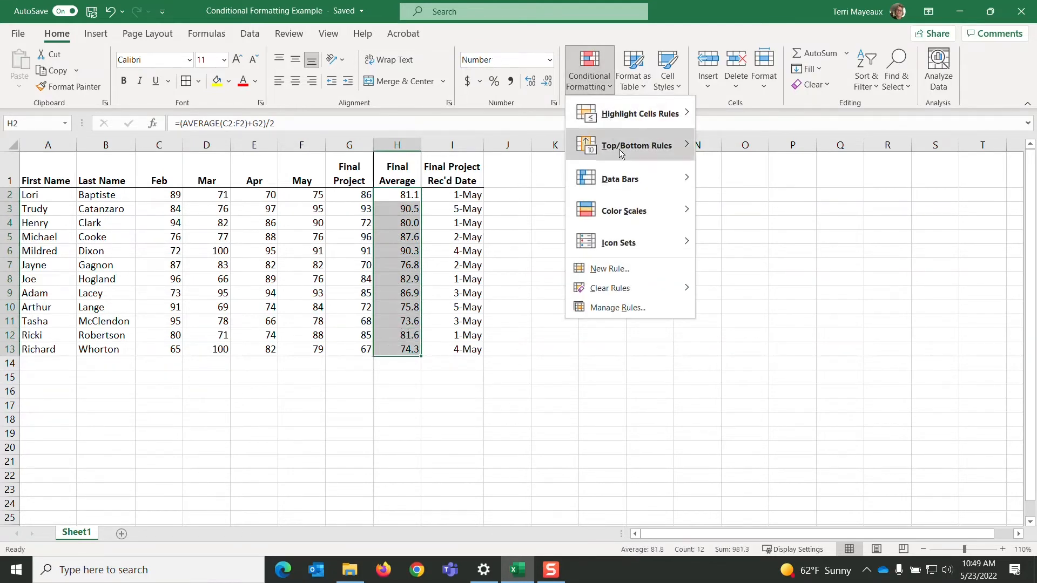
pyautogui.moveTo(654, 143)
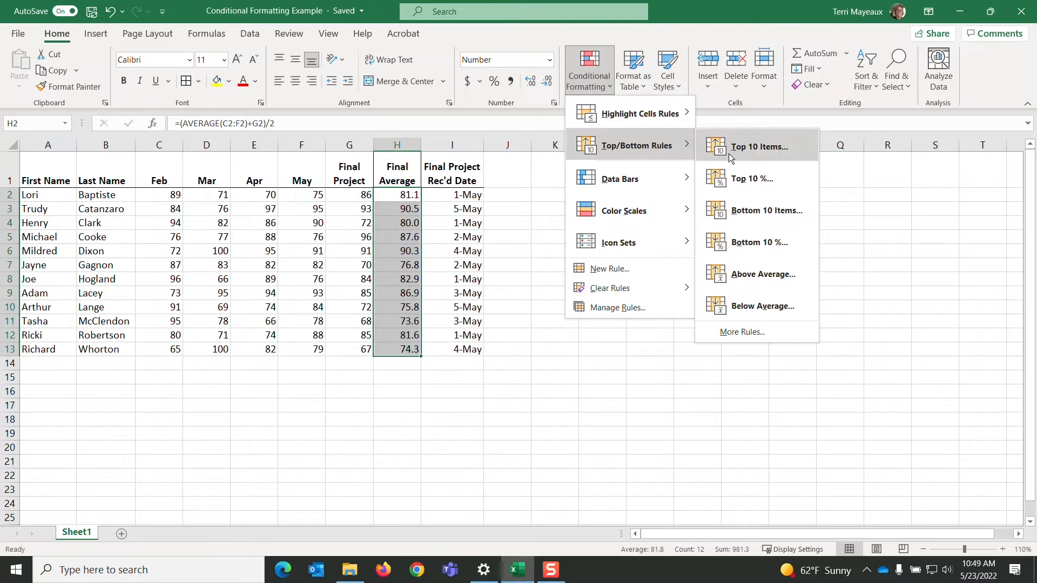
pyautogui.click(755, 212)
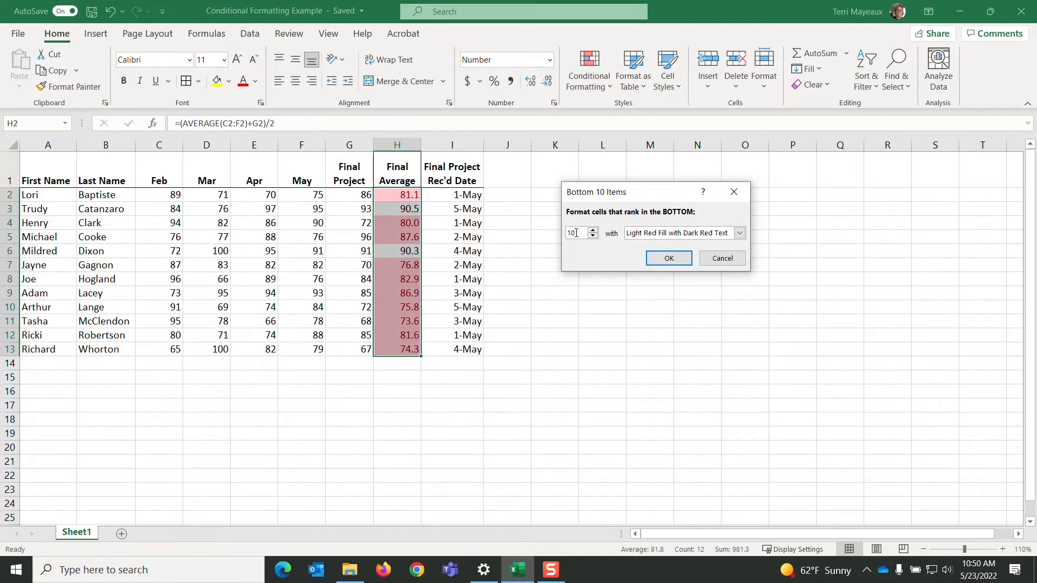
pyautogui.moveTo(576, 233); pyautogui.dragTo(567, 230)
pyautogui.write('3')
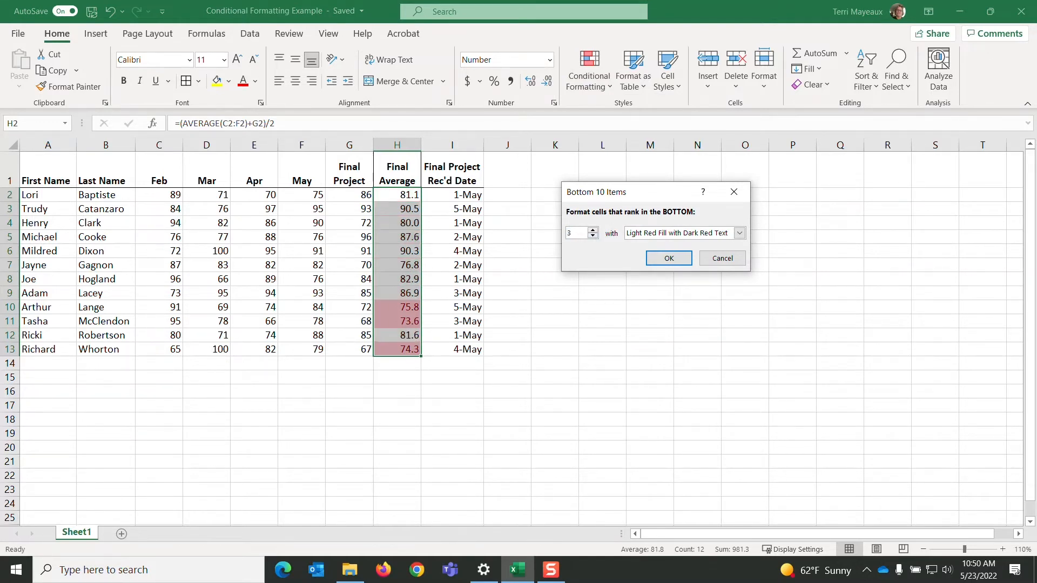
pyautogui.click(665, 260)
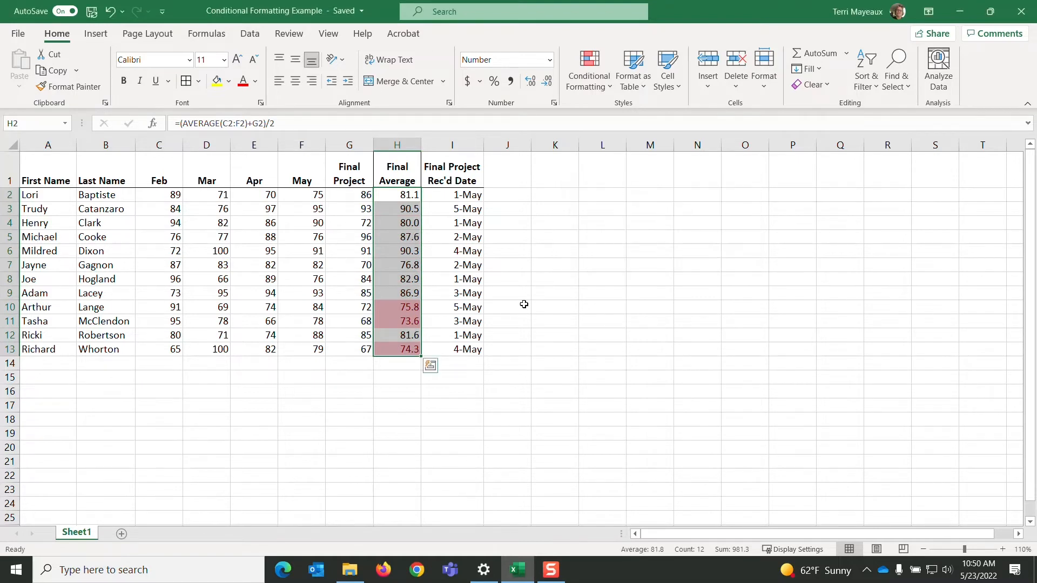
pyautogui.click(524, 304)
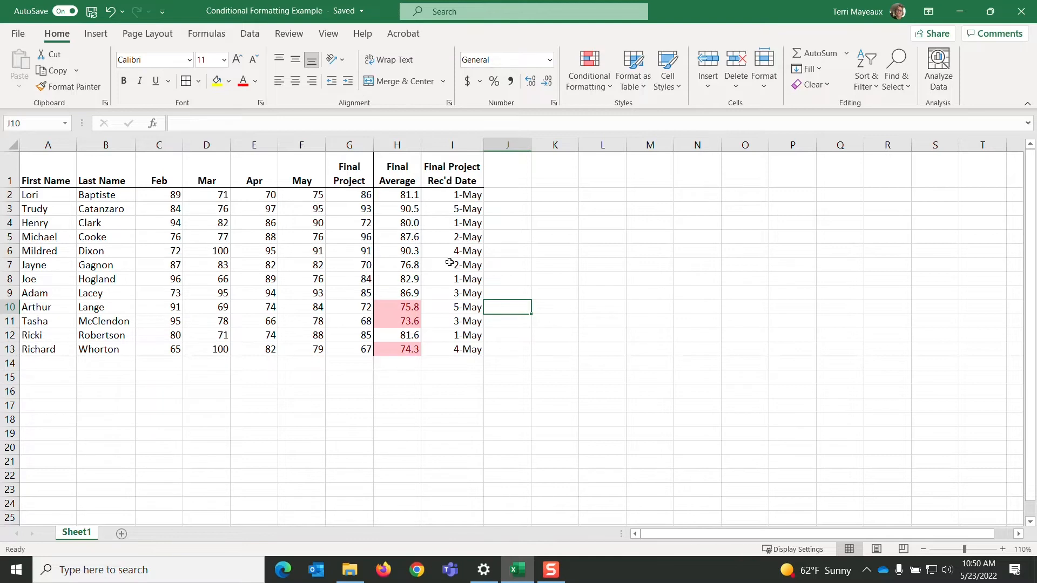
# Clear the conditional formatting rules from only the selected final averages in H2:H13.
pyautogui.moveTo(394, 196); pyautogui.dragTo(400, 350)
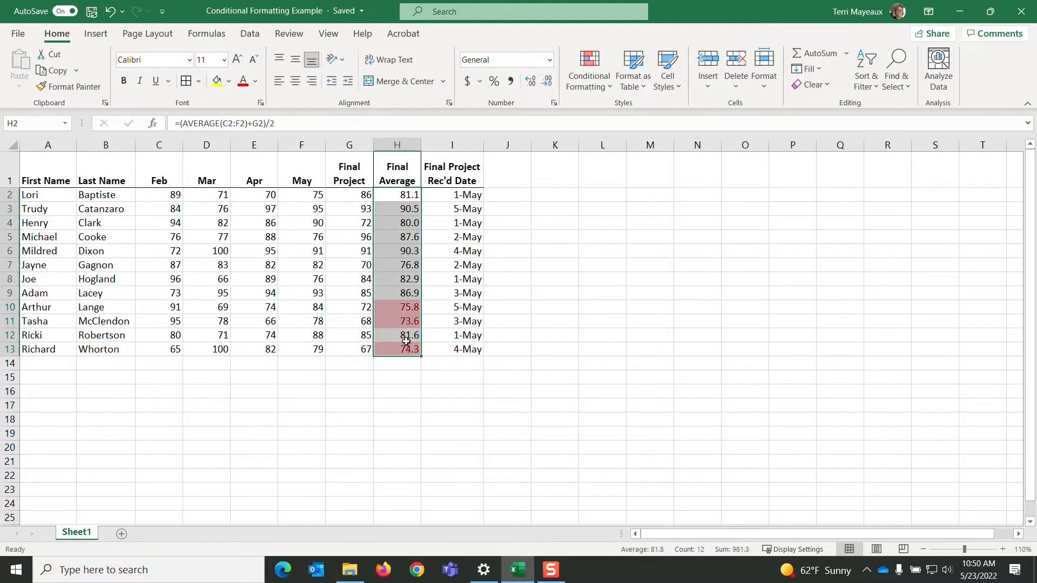
pyautogui.click(609, 89)
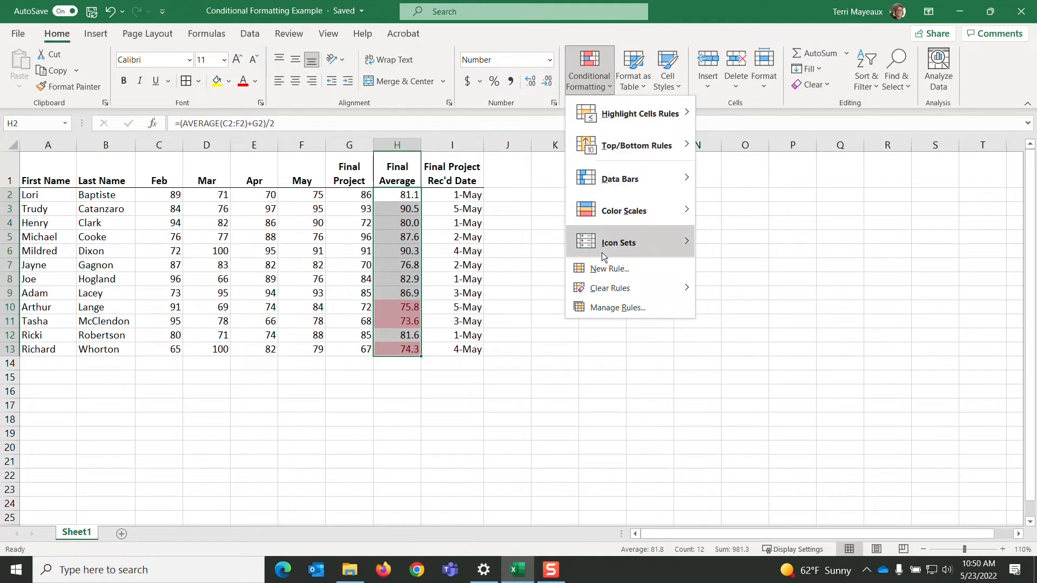
pyautogui.moveTo(613, 289)
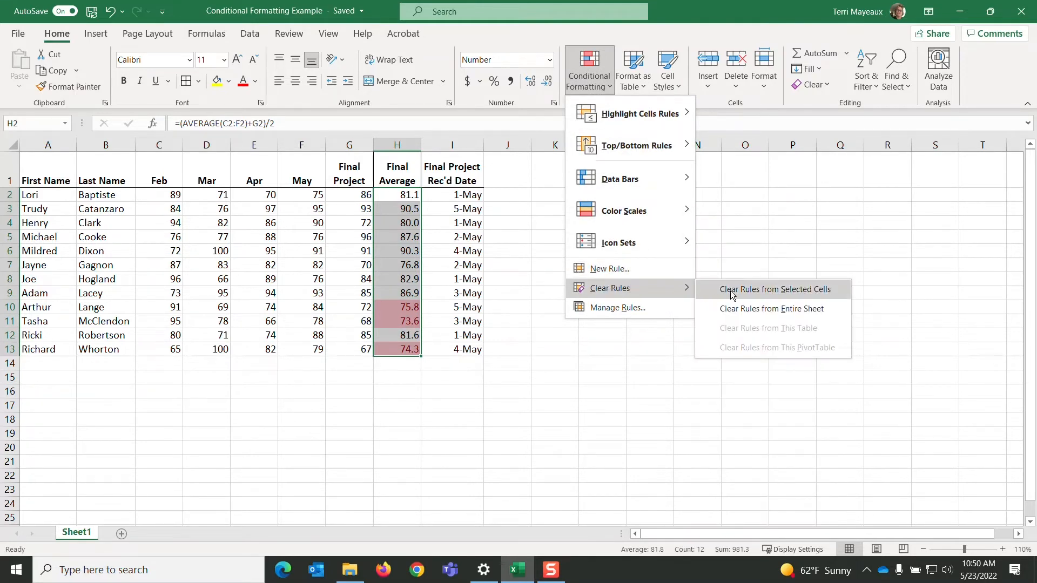
pyautogui.click(763, 290)
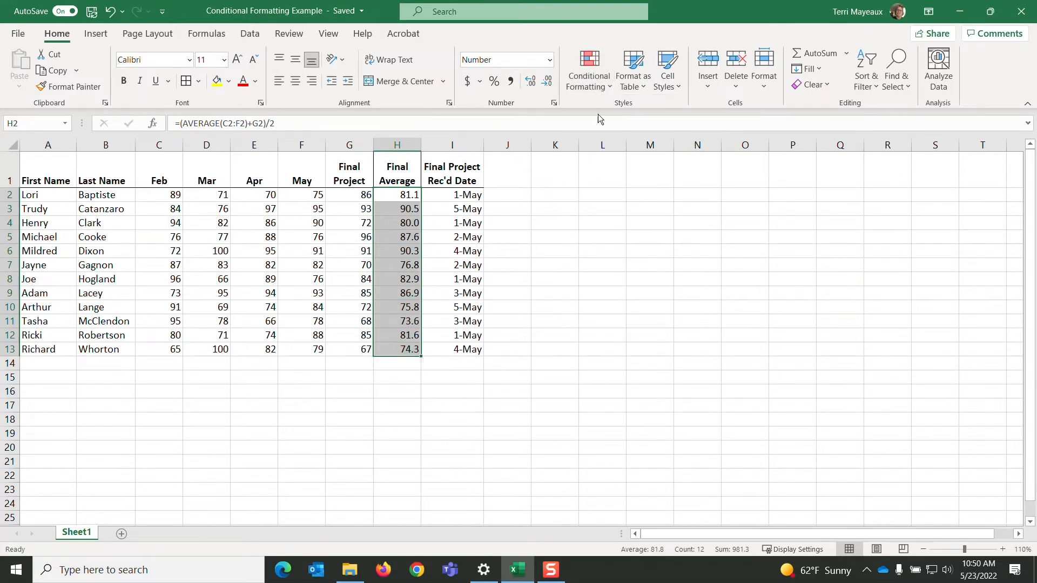
# Highlight the bottom 10% of the final averages in H2:H13 with Light Red Fill with Dark Red Text.
pyautogui.click(608, 88)
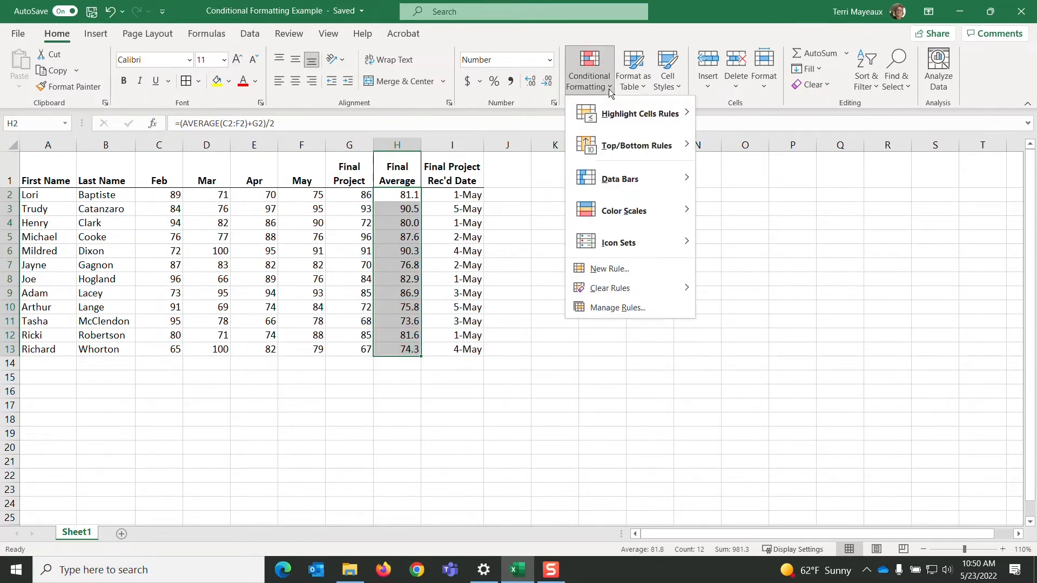
pyautogui.moveTo(608, 148)
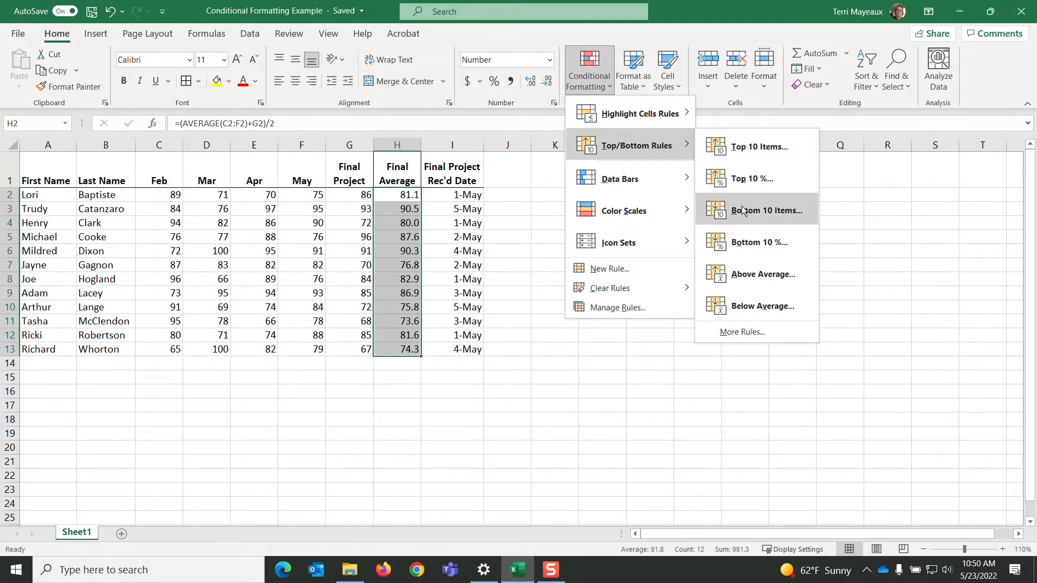
pyautogui.click(749, 243)
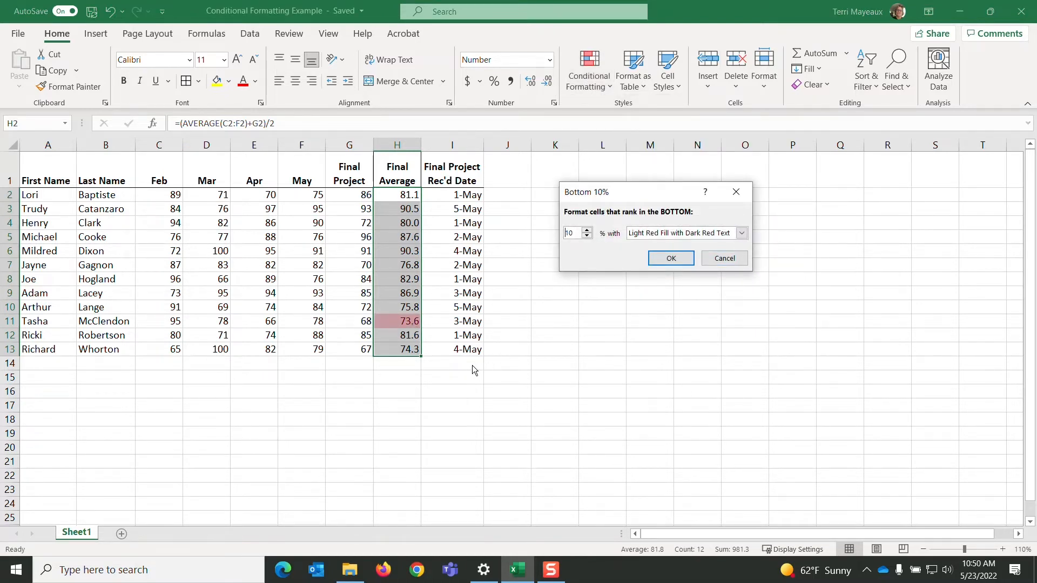
pyautogui.click(670, 259)
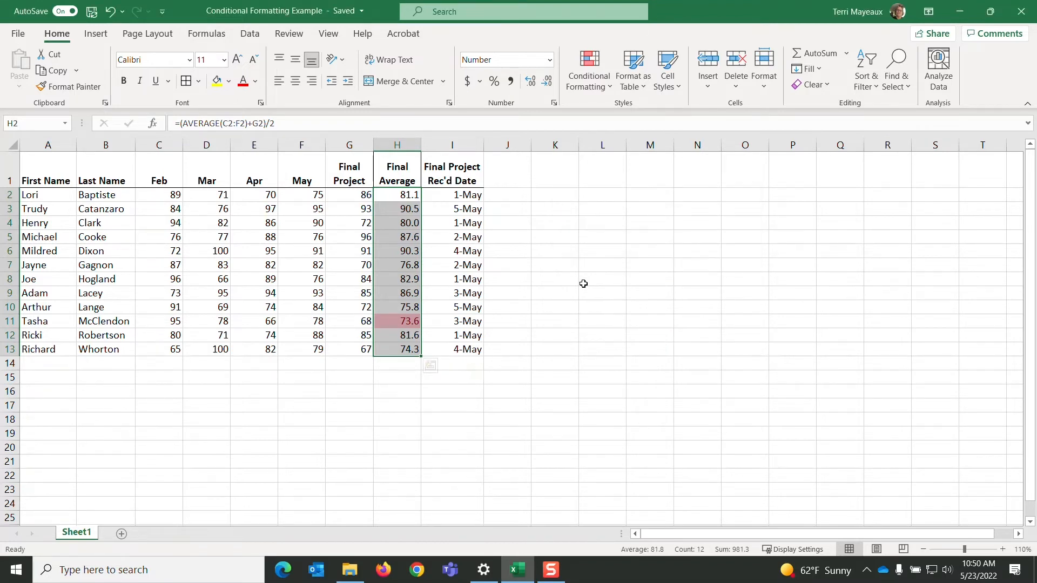
# Clear the Bottom 10% conditional formatting rule from only the selected final averages in H2:H13.
pyautogui.click(611, 86)
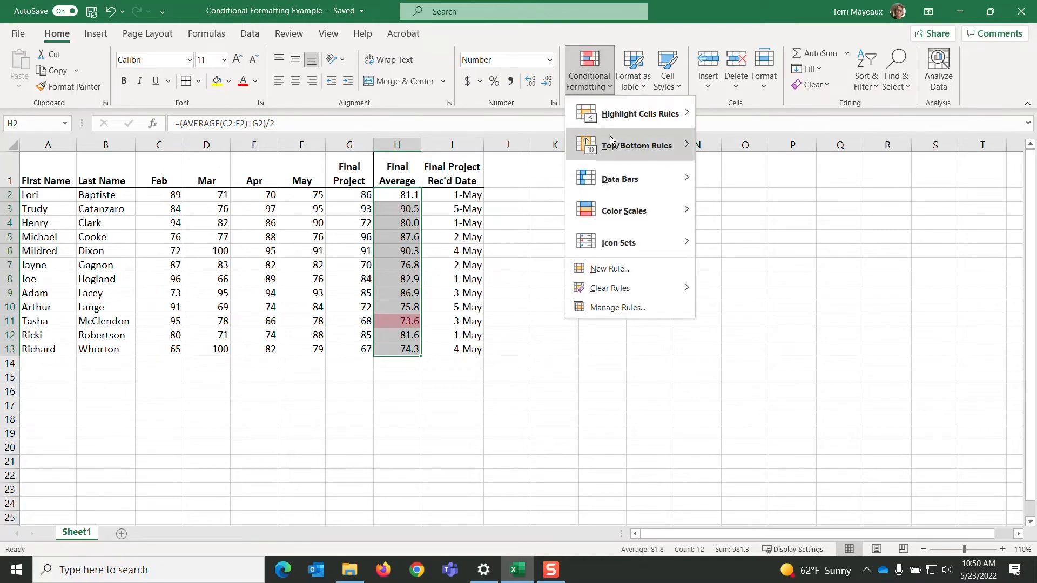
pyautogui.moveTo(623, 290)
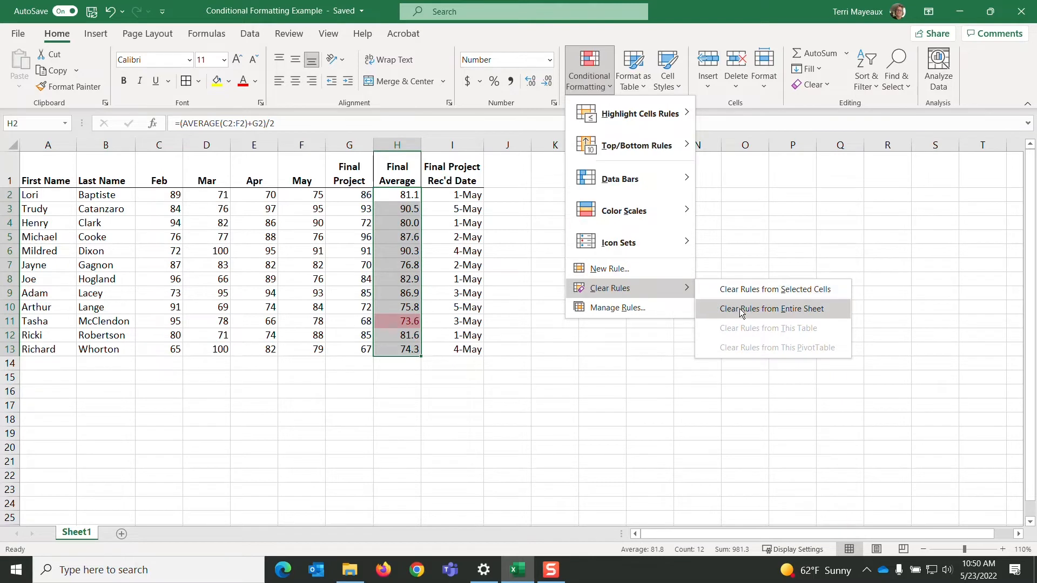
pyautogui.click(751, 294)
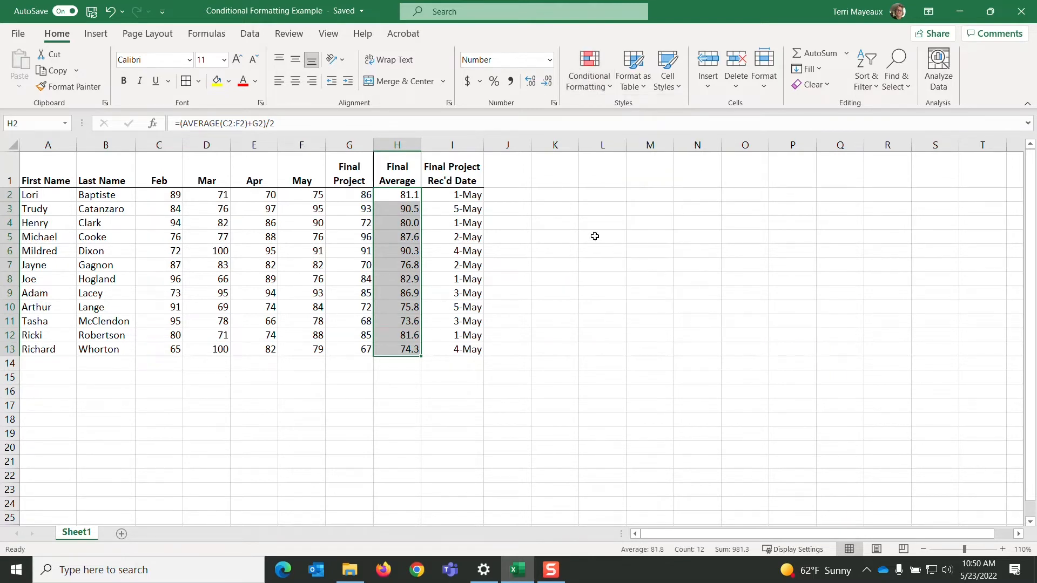
# Highlight the above-average final averages in H2:H13 with Green Fill with Dark Green Text.
pyautogui.click(609, 89)
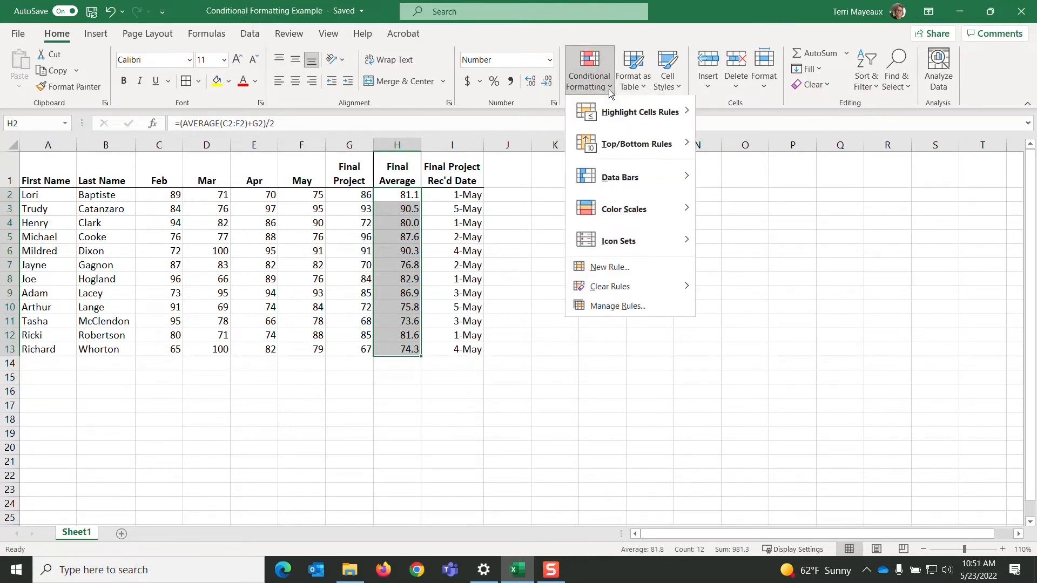
pyautogui.moveTo(620, 148)
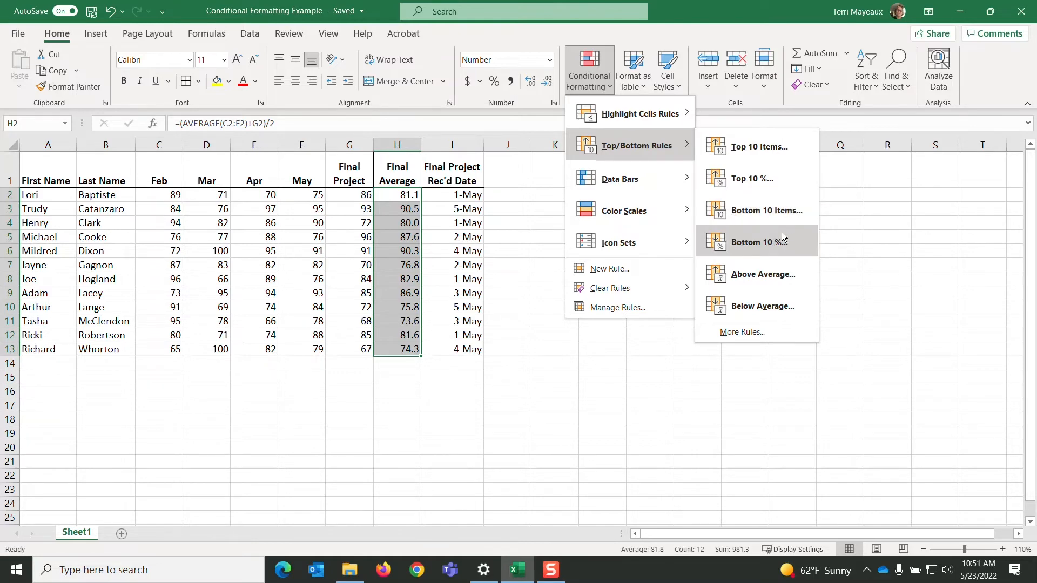
pyautogui.click(782, 276)
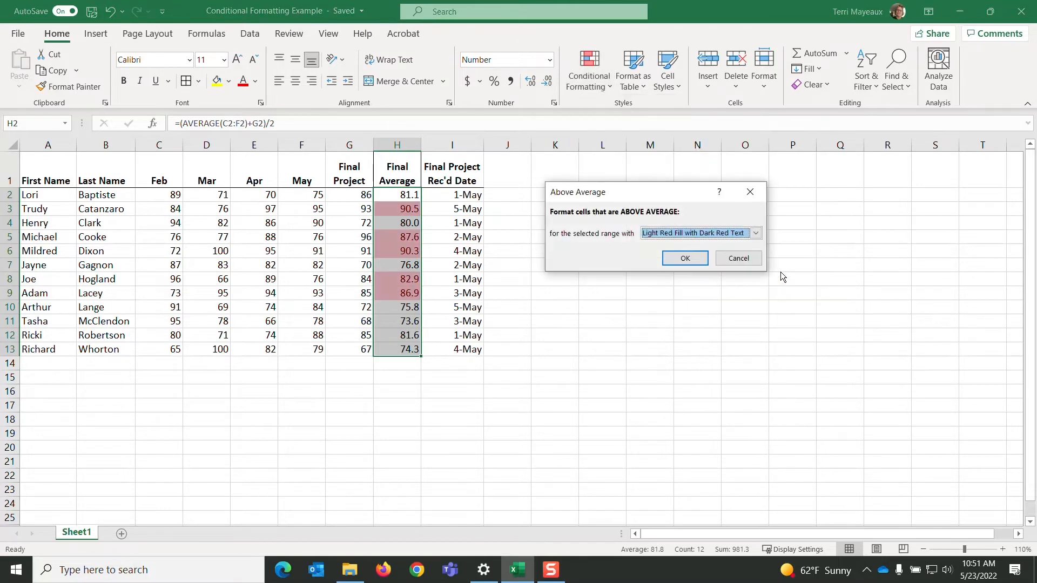
pyautogui.click(755, 233)
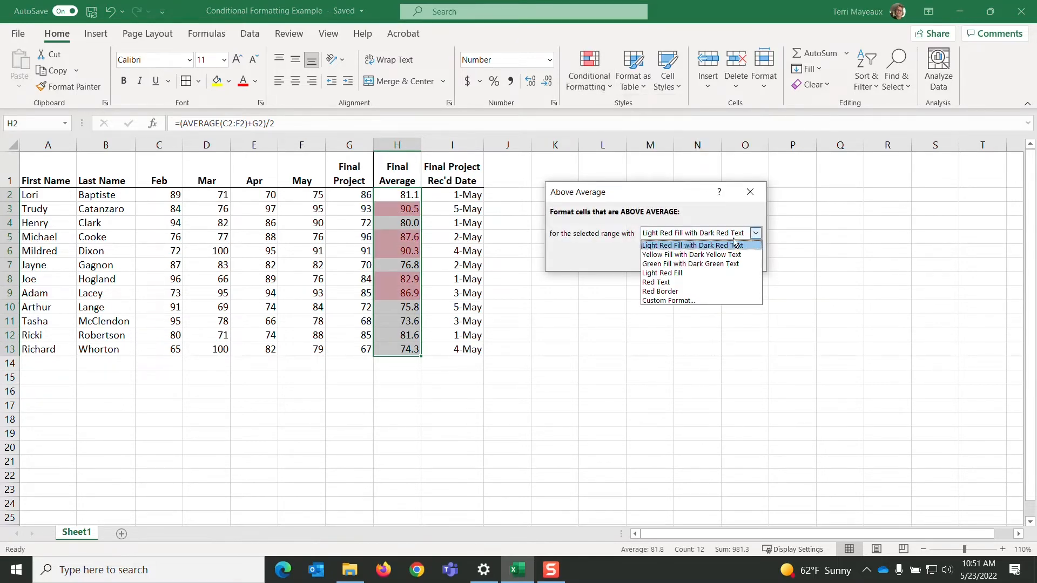
pyautogui.click(692, 264)
pyautogui.click(683, 260)
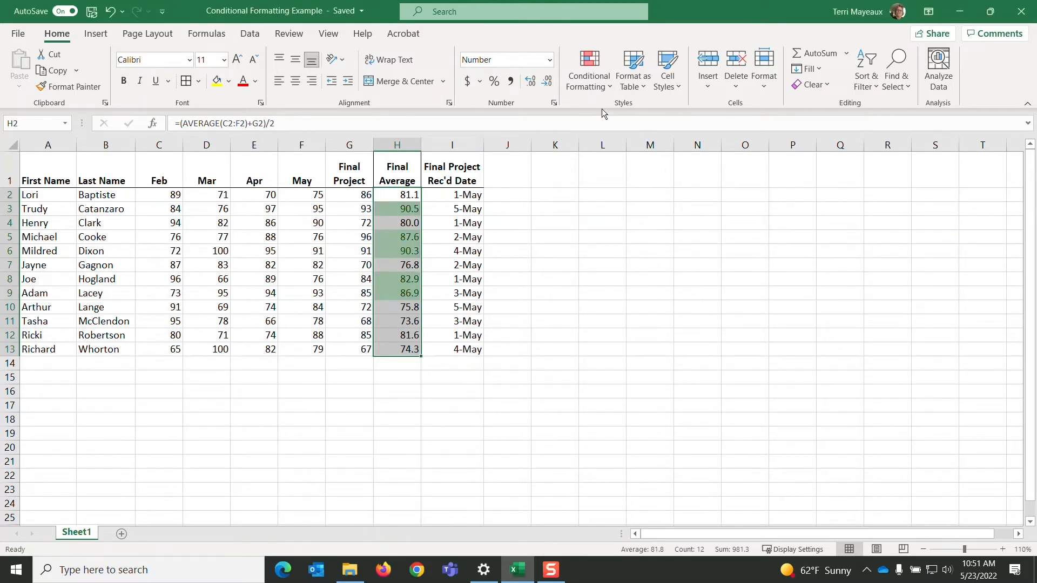
# Highlight the below-average final averages in H2:H13 with Light Red Fill with Dark Red Text and deselect the range.
pyautogui.click(609, 88)
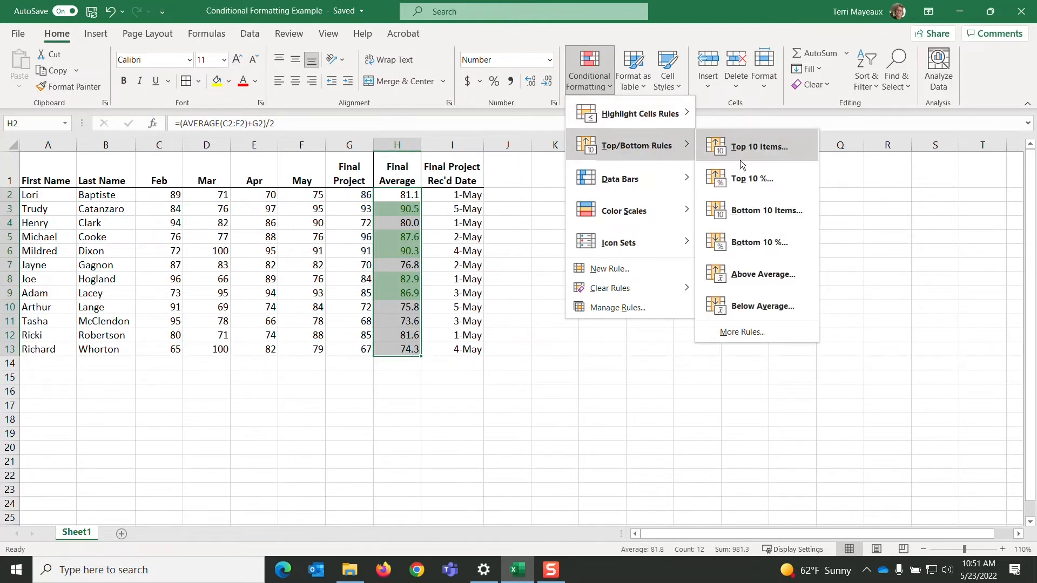
pyautogui.press('Escape')
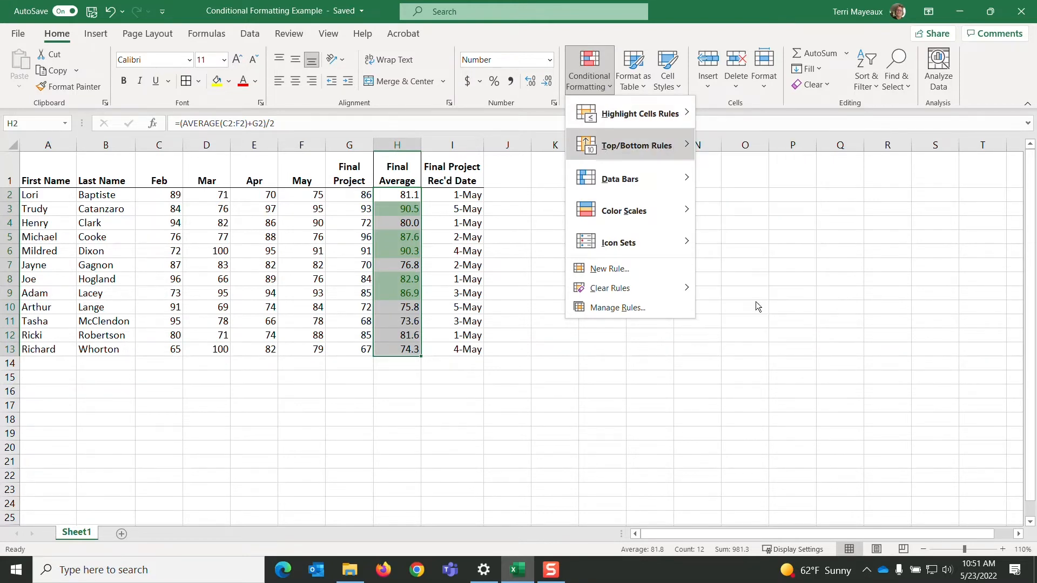
pyautogui.click(683, 258)
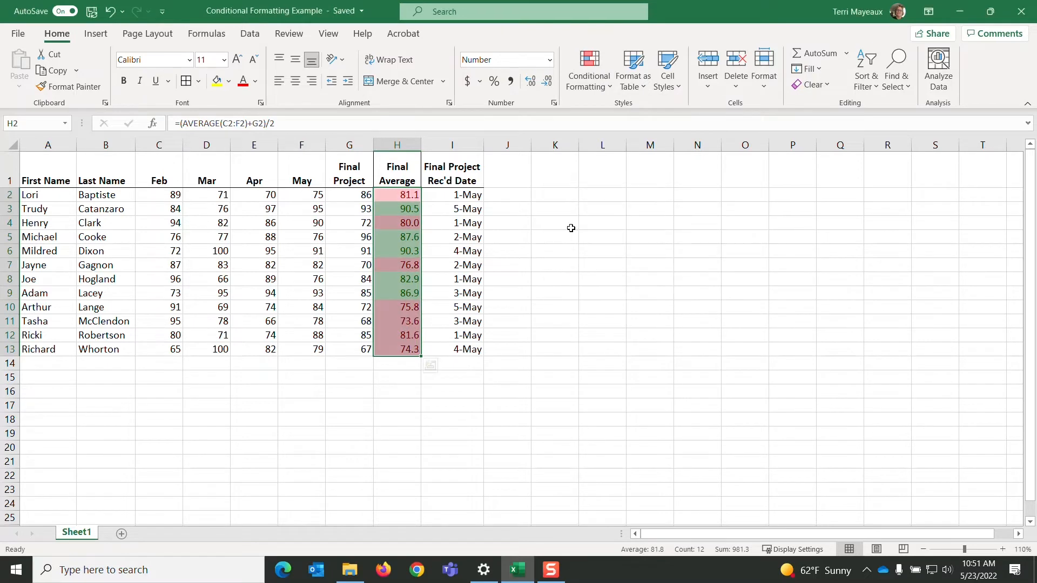
pyautogui.click(571, 211)
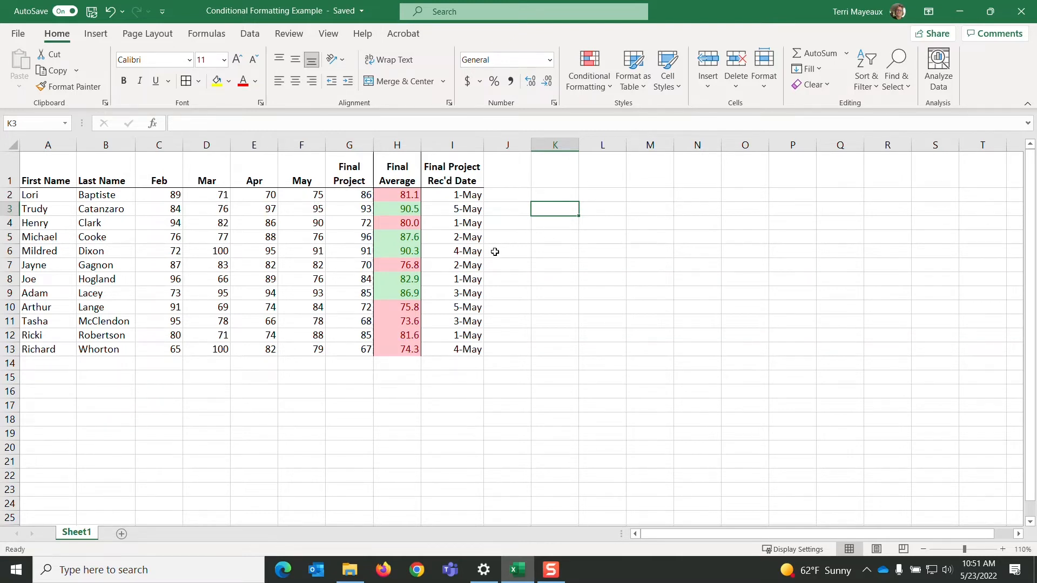
# Select the final averages in H2:H13 and clear both the above-average and below-average rules from those cells only.
pyautogui.moveTo(384, 195); pyautogui.dragTo(405, 349)
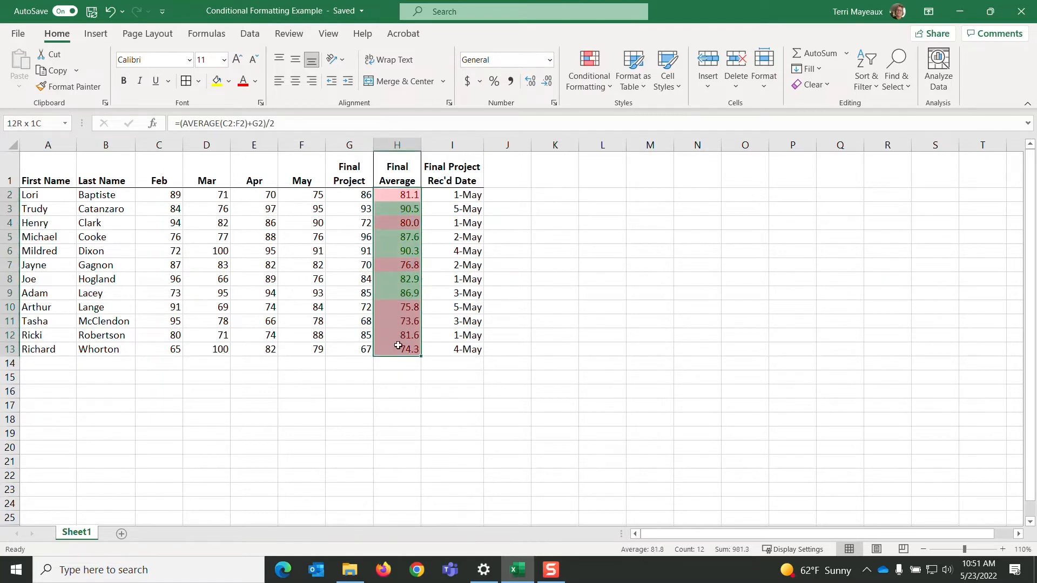
pyautogui.click(604, 86)
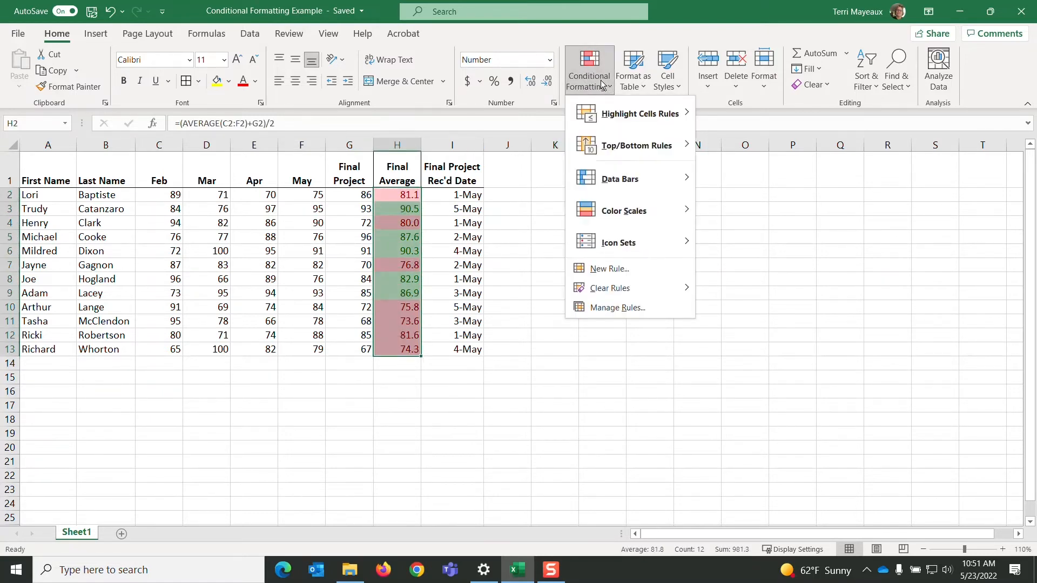
pyautogui.moveTo(623, 289)
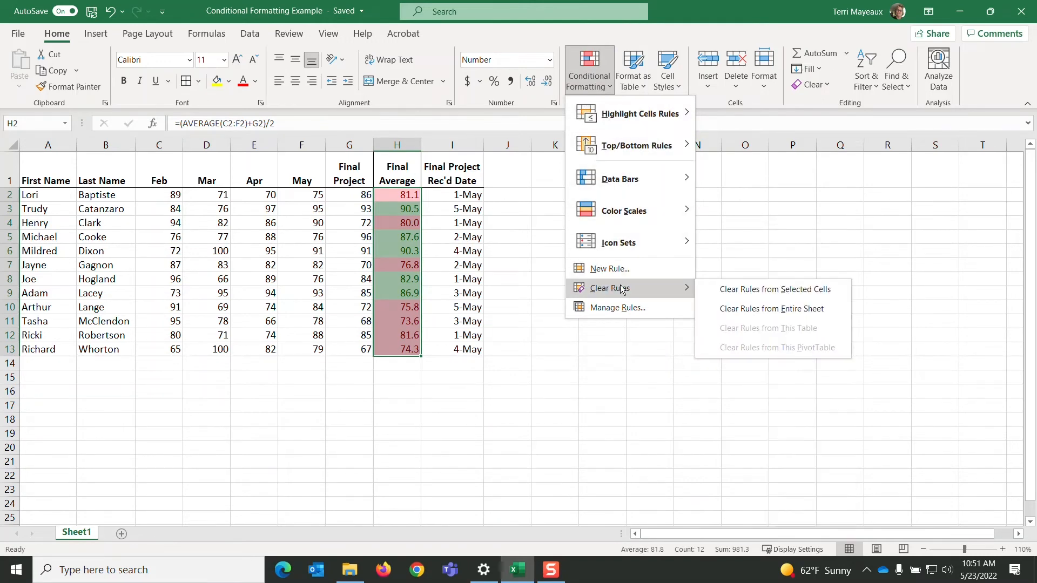
pyautogui.click(751, 291)
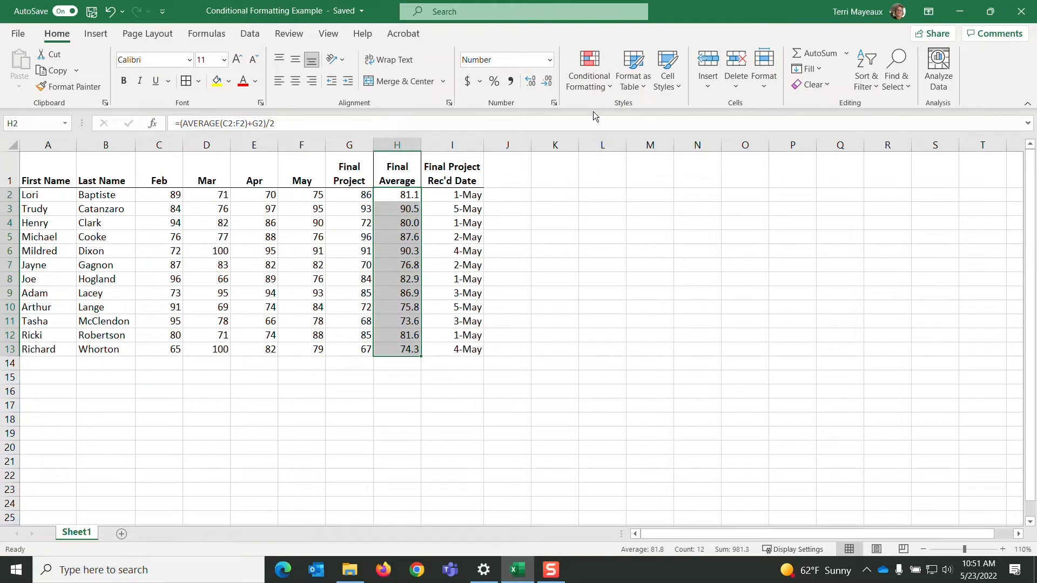
pyautogui.click(609, 86)
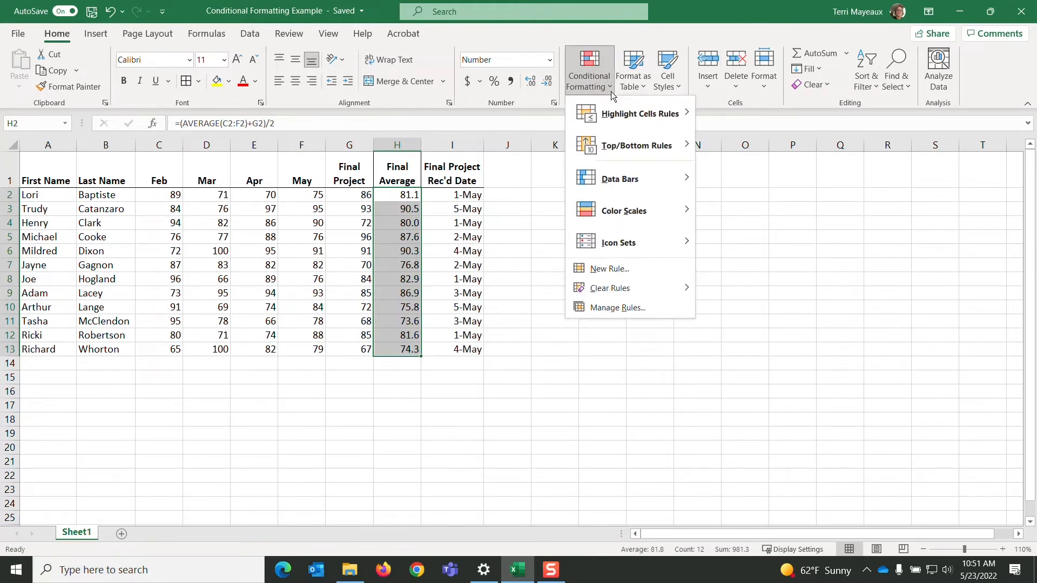
pyautogui.moveTo(616, 144)
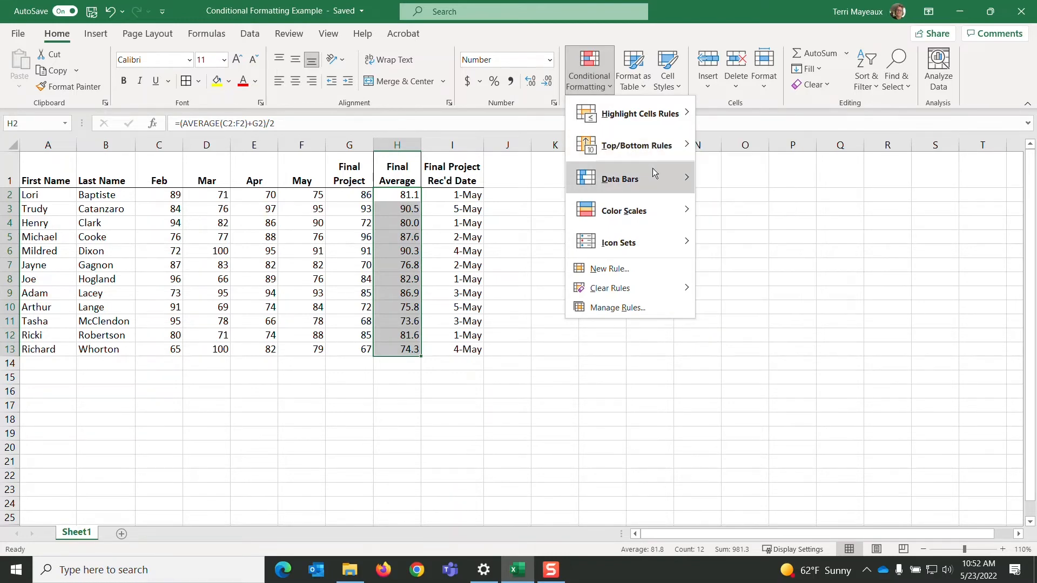
pyautogui.moveTo(653, 170)
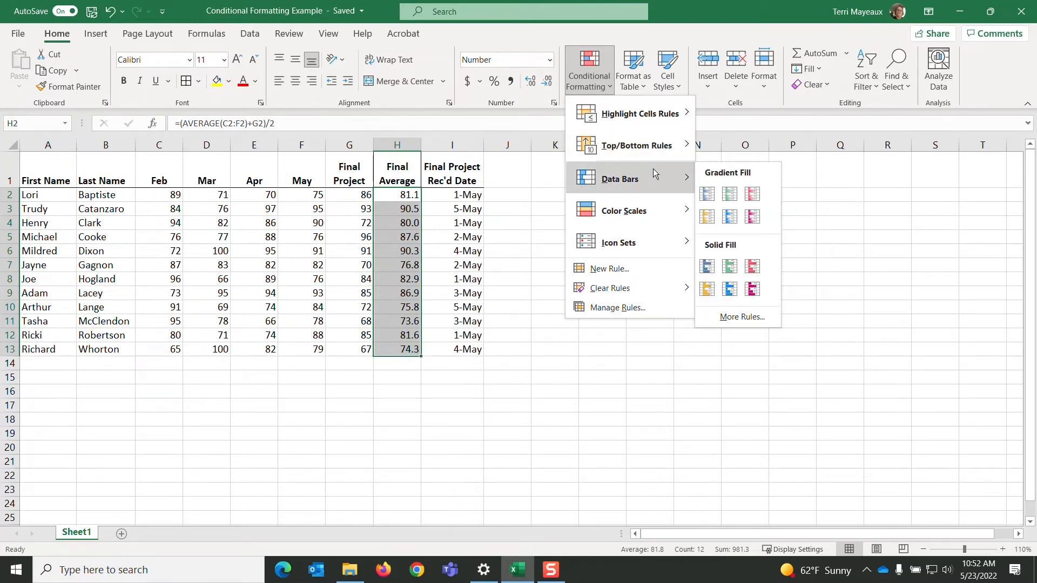
pyautogui.moveTo(657, 238)
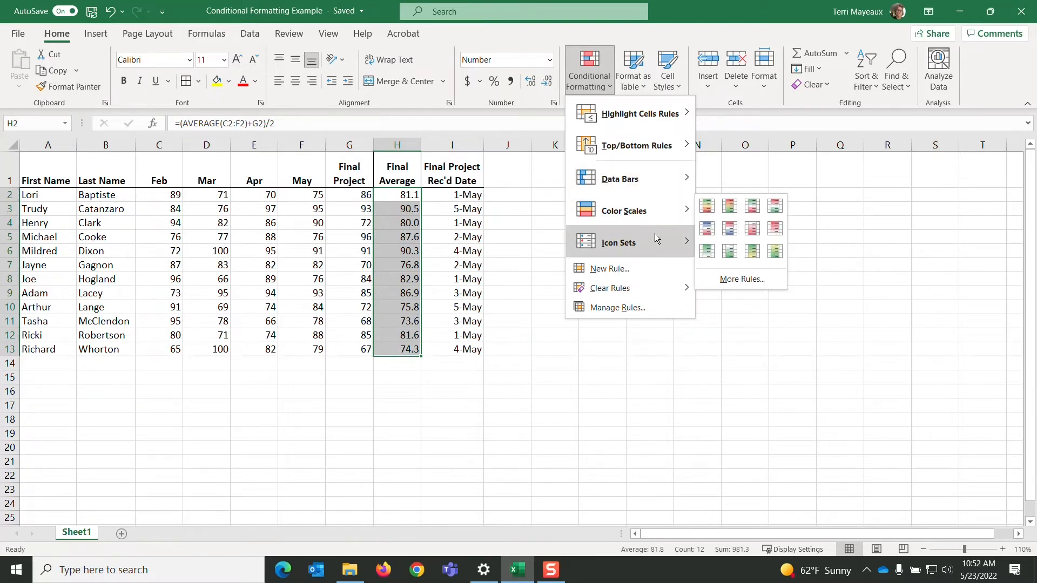
pyautogui.click(536, 187)
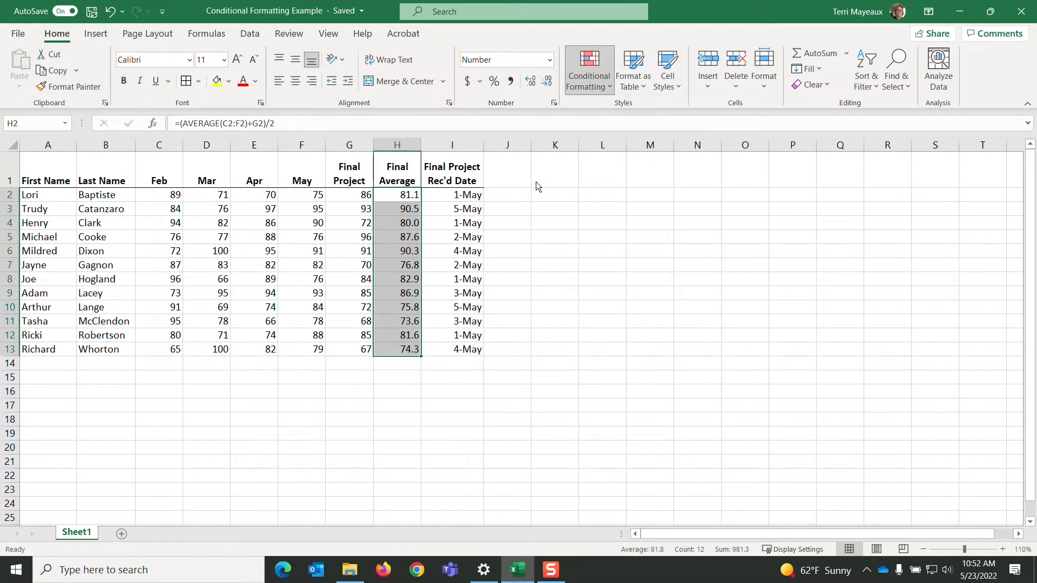
pyautogui.click(51, 193)
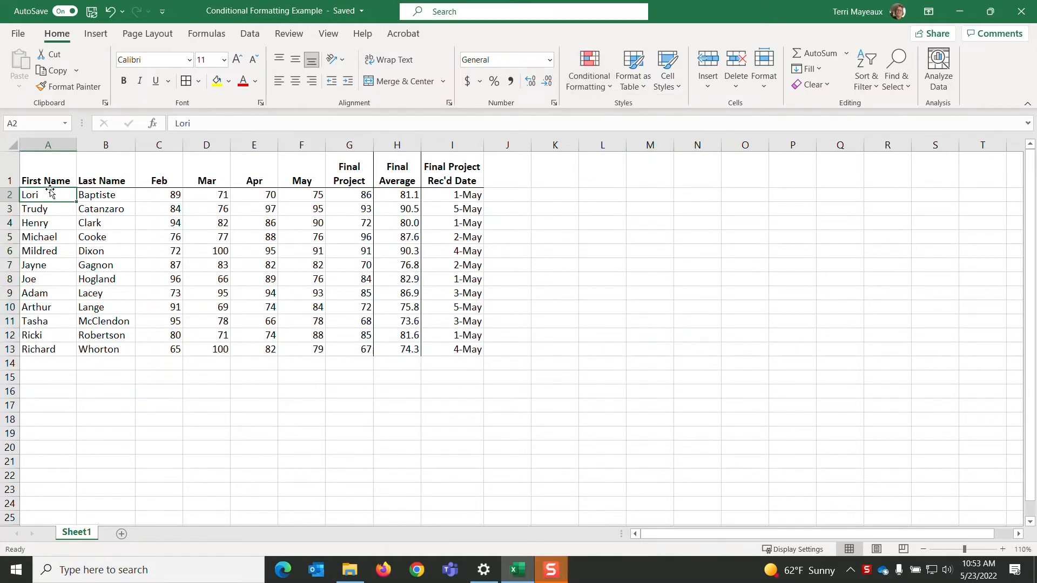
# Apply orange gradient-fill data bars to the Feb scores in C2:C13.
pyautogui.moveTo(158, 195); pyautogui.dragTo(169, 346)
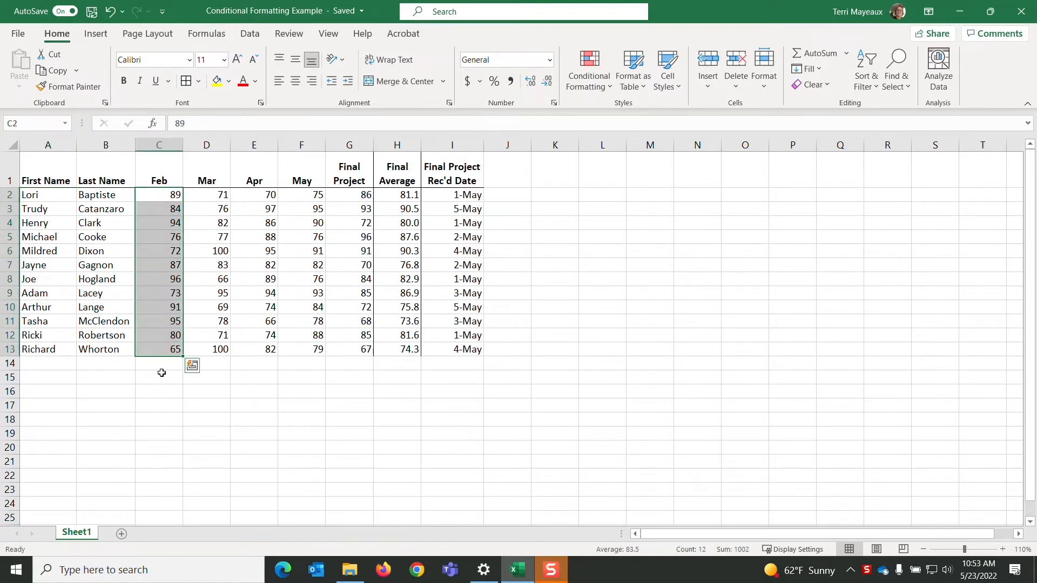
pyautogui.click(613, 88)
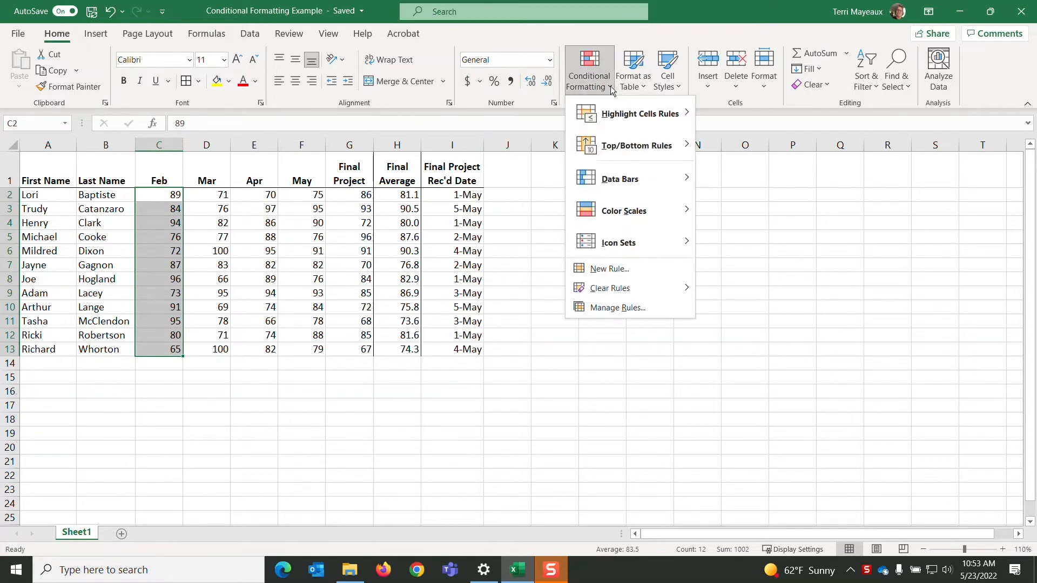
pyautogui.moveTo(607, 186)
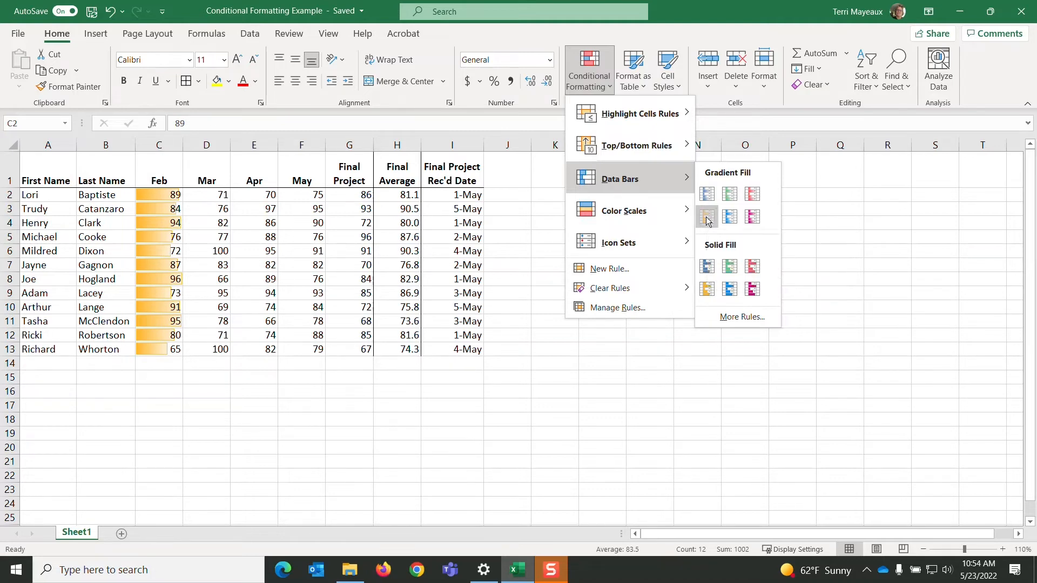
pyautogui.click(707, 218)
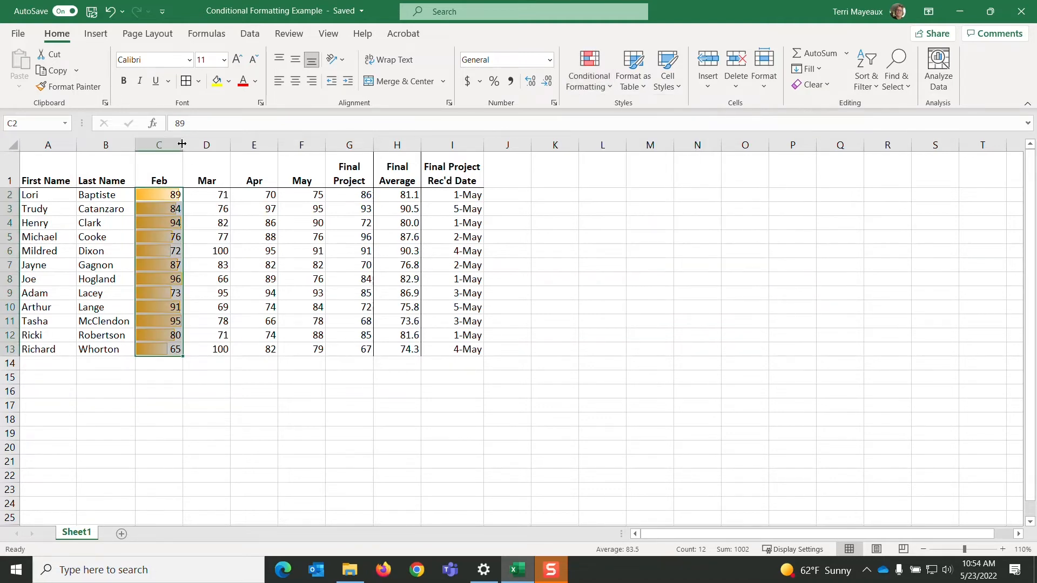
# Widen the Feb column C so the differences in data bar length are easier to compare.
pyautogui.moveTo(184, 145); pyautogui.dragTo(205, 142)
pyautogui.click(176, 376)
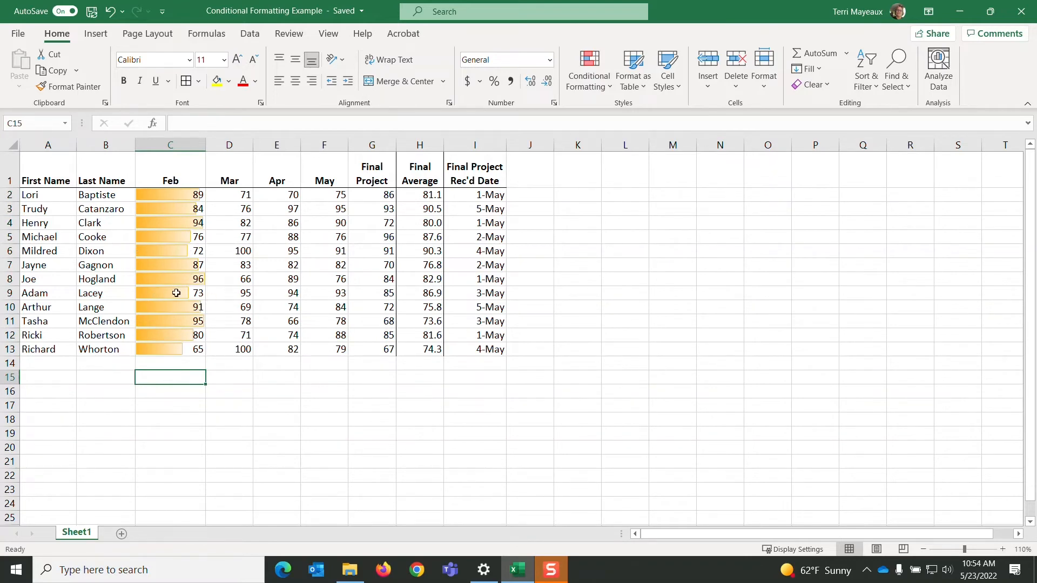
pyautogui.moveTo(205, 144); pyautogui.dragTo(212, 143)
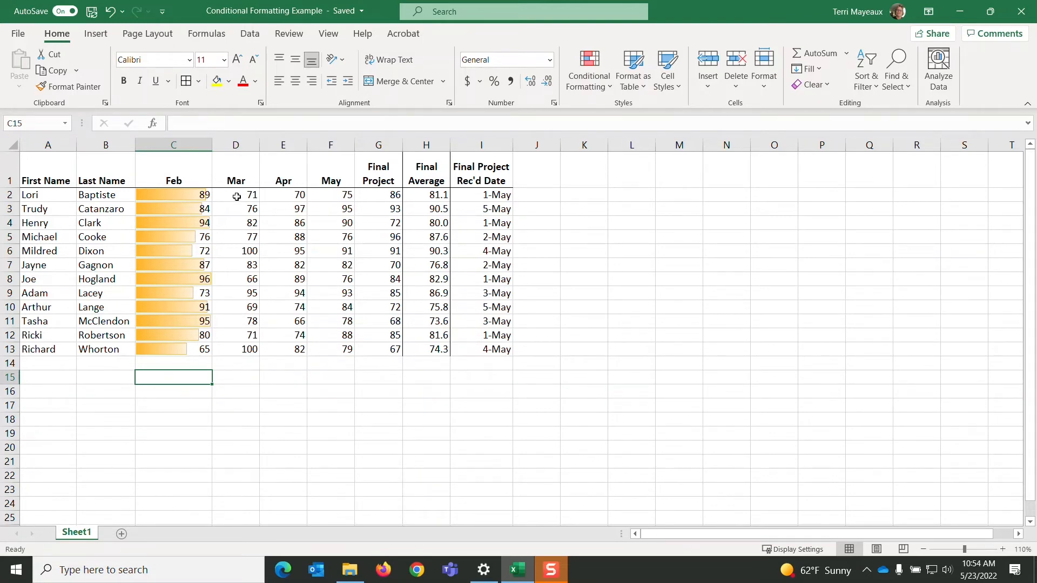
# Apply the Green - White color scale to the Mar scores in D2:D13 and deselect the range.
pyautogui.moveTo(237, 196); pyautogui.dragTo(269, 366)
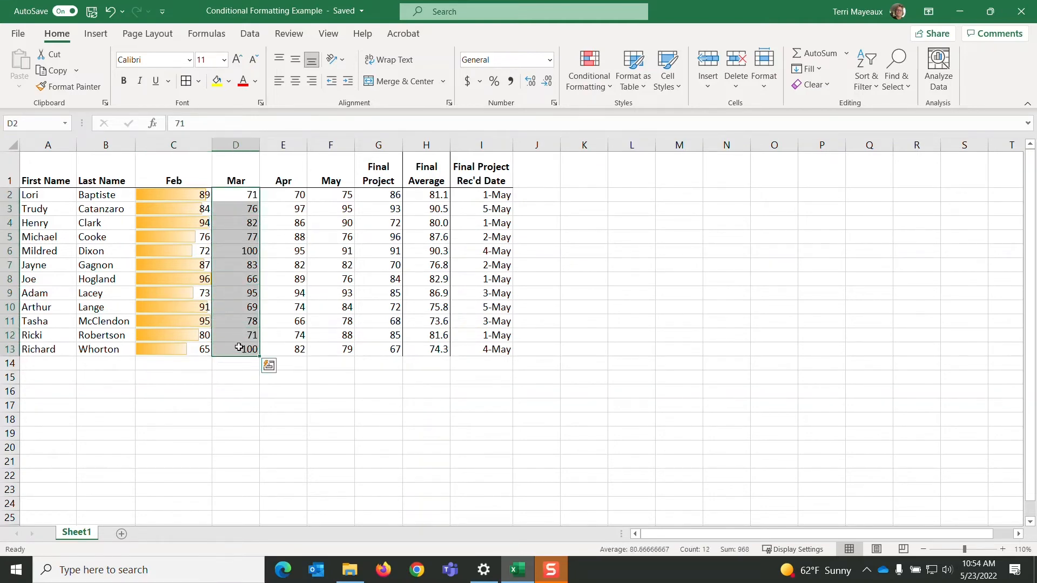
pyautogui.click(610, 88)
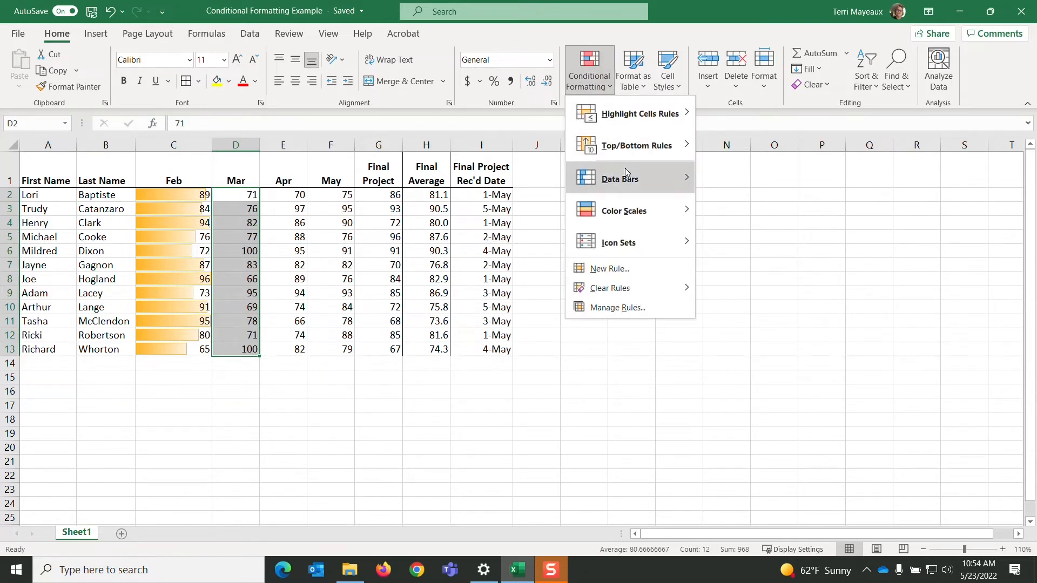
pyautogui.moveTo(631, 180)
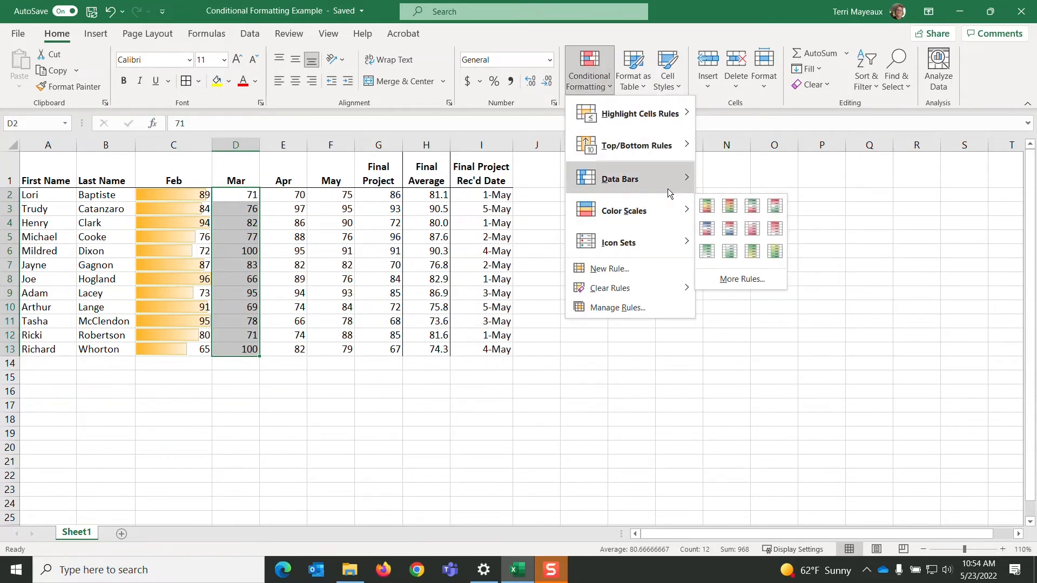
pyautogui.moveTo(675, 197)
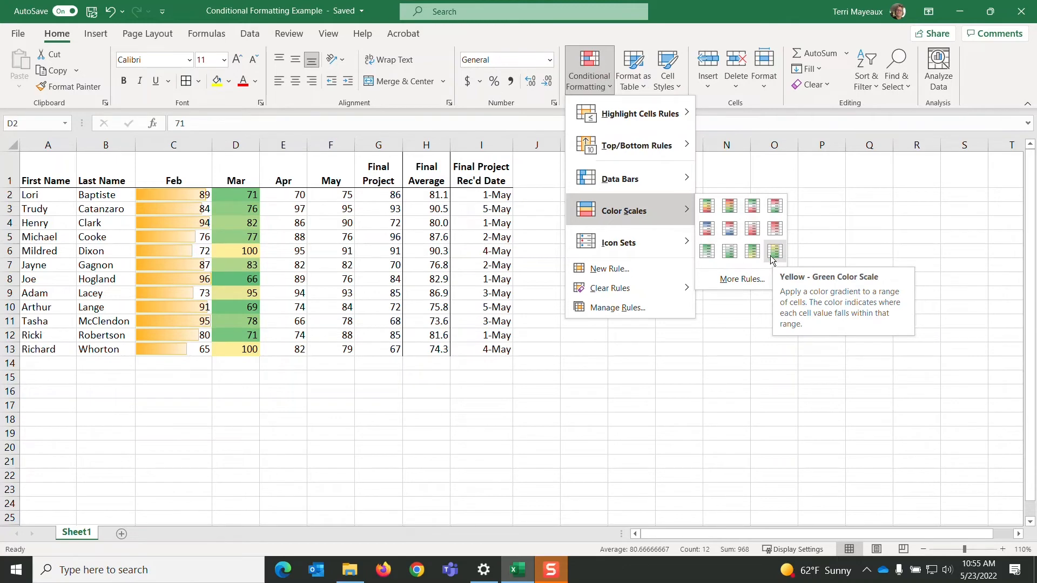
pyautogui.click(708, 253)
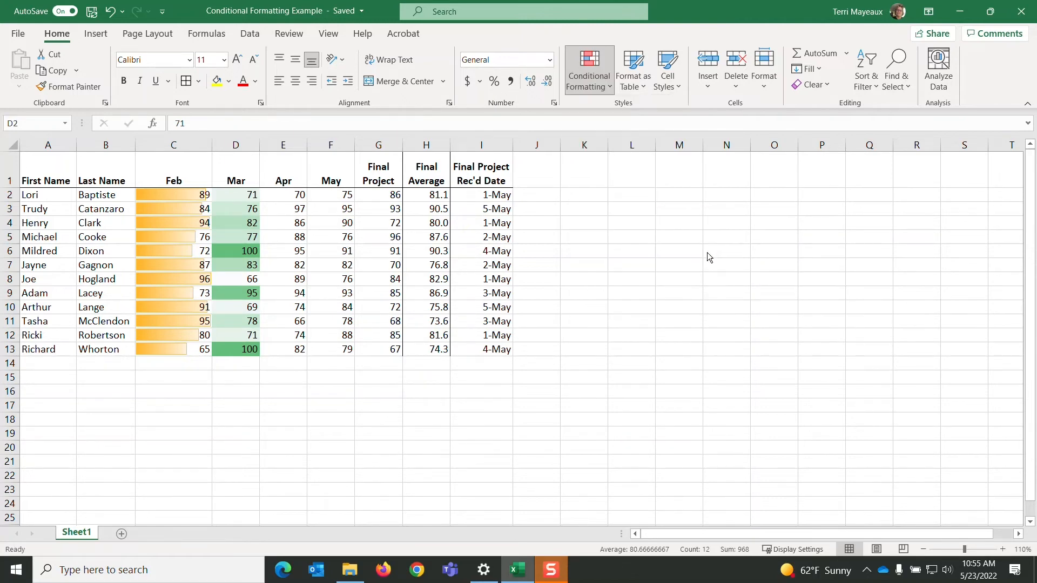
pyautogui.click(581, 243)
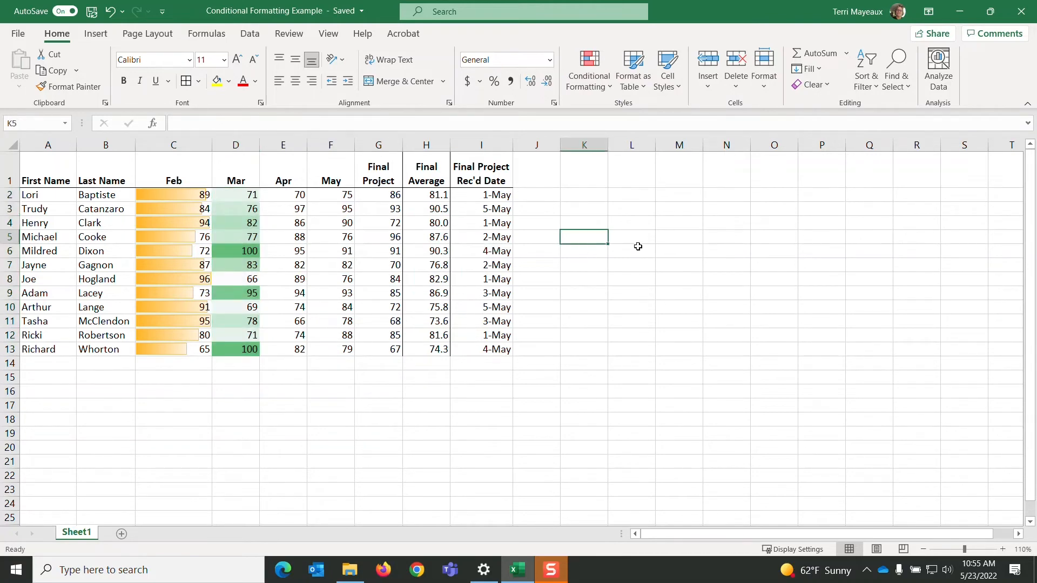
# Apply the circled three-symbol icon set (check mark, exclamation point, X) to the Apr scores in E2:E13.
pyautogui.moveTo(284, 196); pyautogui.dragTo(296, 343)
pyautogui.moveTo(279, 195); pyautogui.dragTo(297, 351)
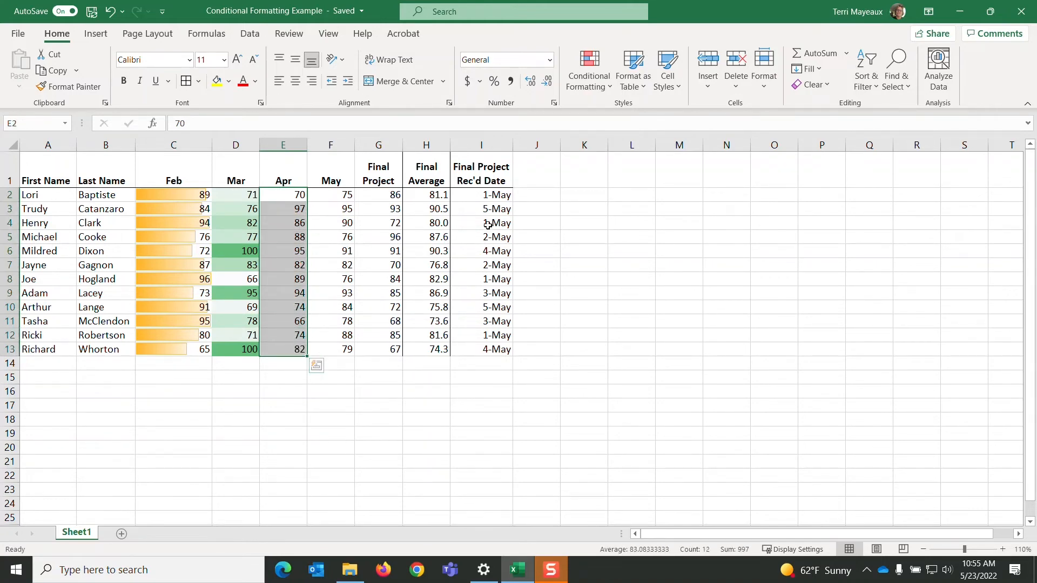
pyautogui.click(610, 87)
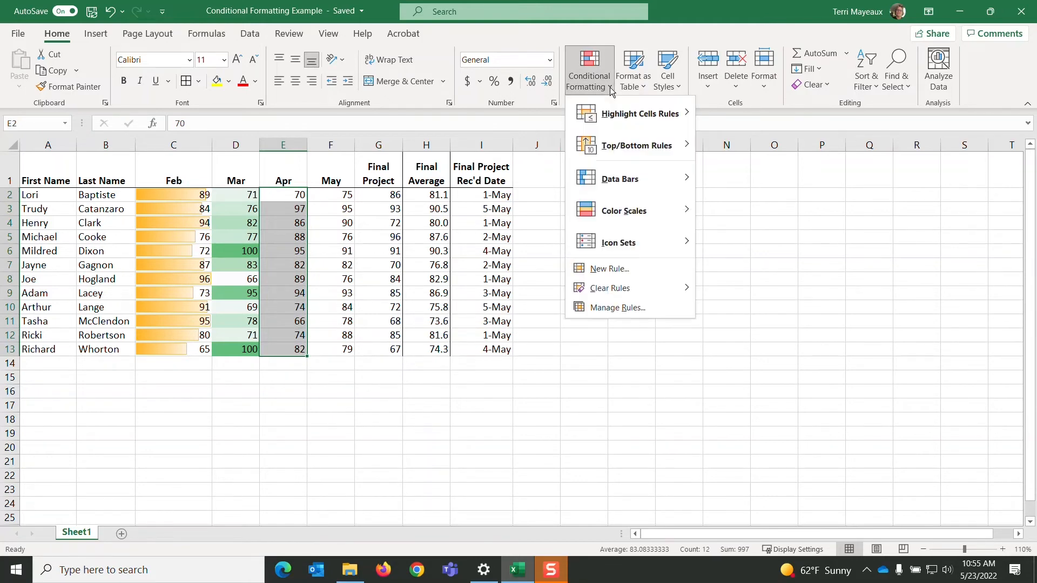
pyautogui.moveTo(637, 241)
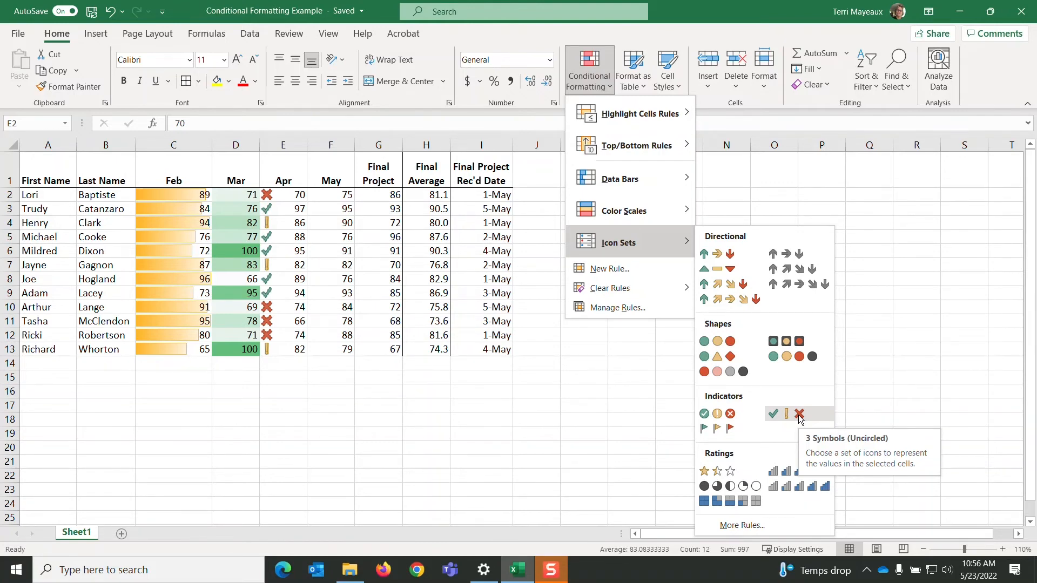
pyautogui.click(731, 412)
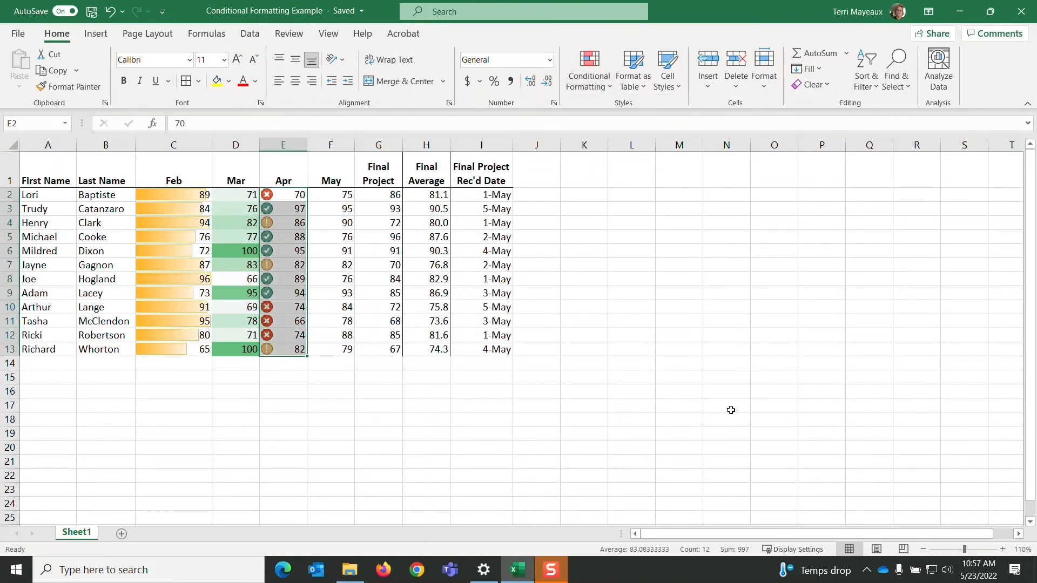
# Apply the five-level signal-bar ratings icon set to the May scores in F2:F13.
pyautogui.moveTo(343, 195); pyautogui.dragTo(350, 349)
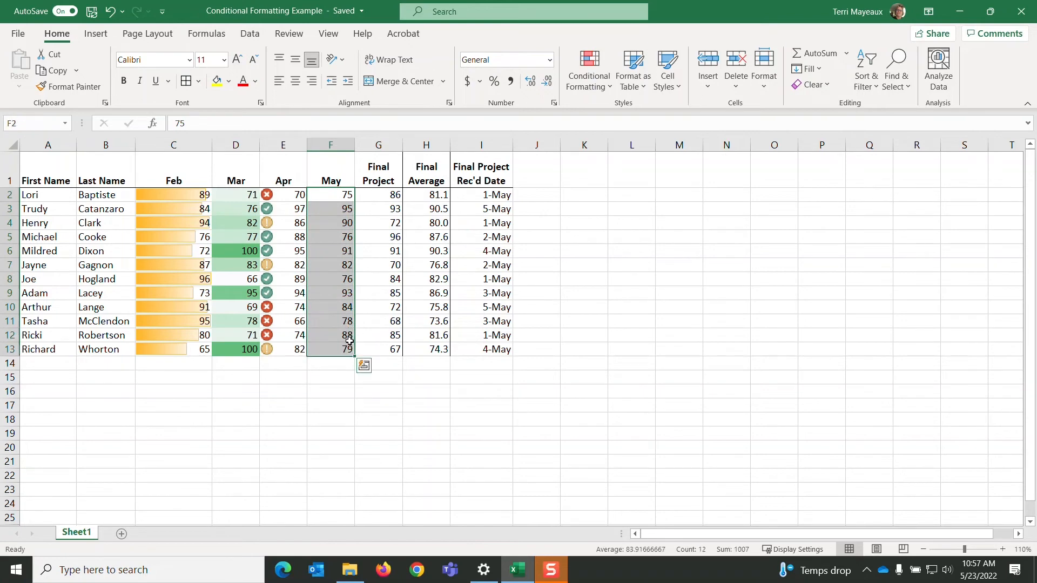
pyautogui.click(609, 86)
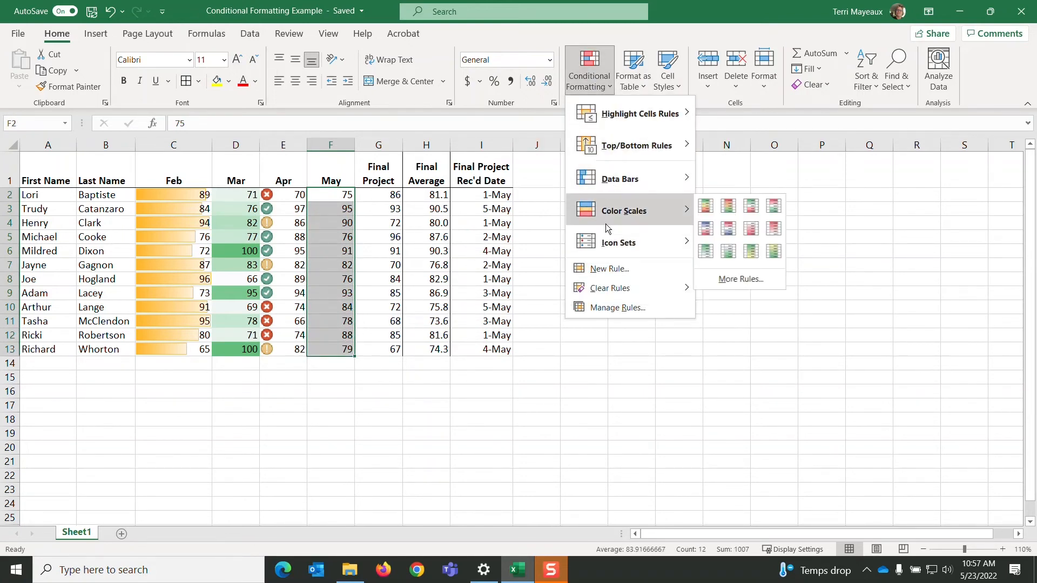
pyautogui.moveTo(626, 244)
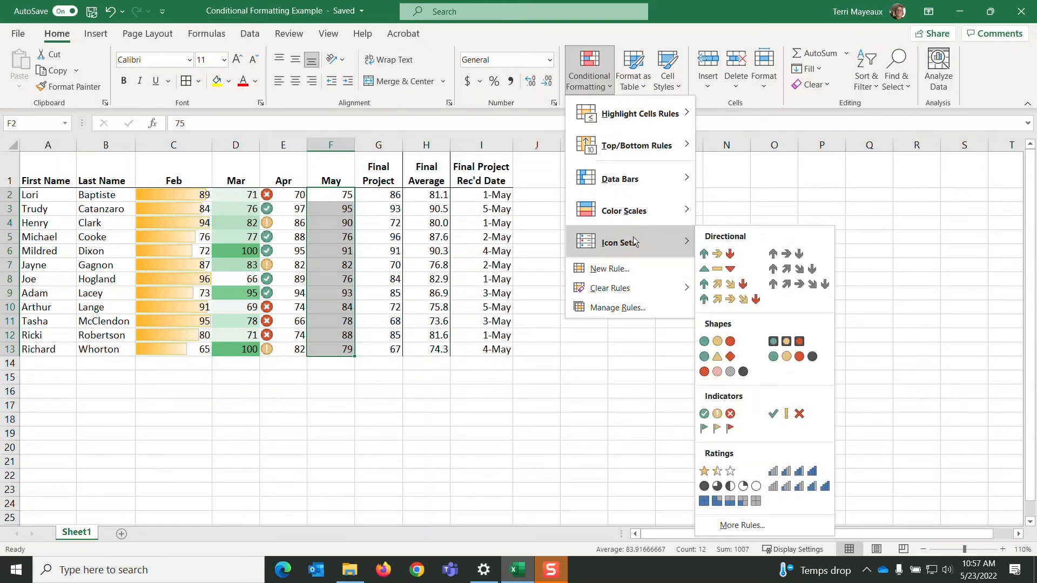
pyautogui.moveTo(330, 195); pyautogui.dragTo(338, 349)
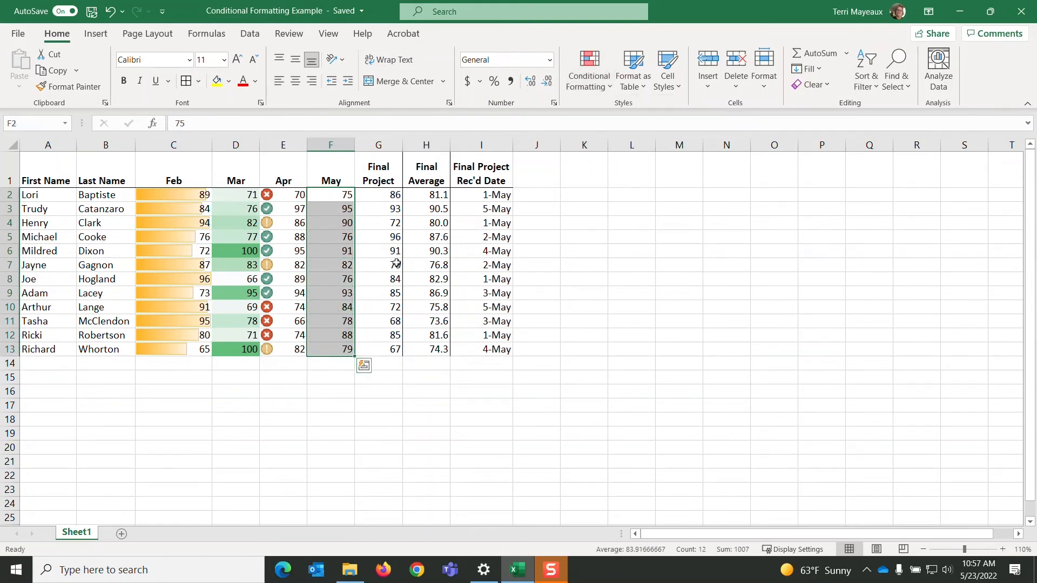
pyautogui.click(611, 90)
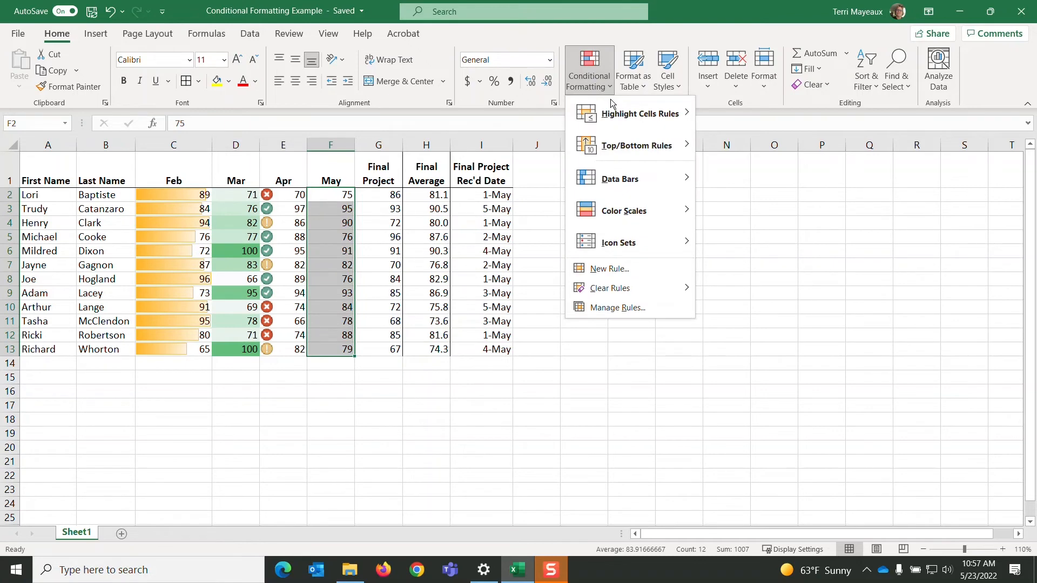
pyautogui.moveTo(636, 246)
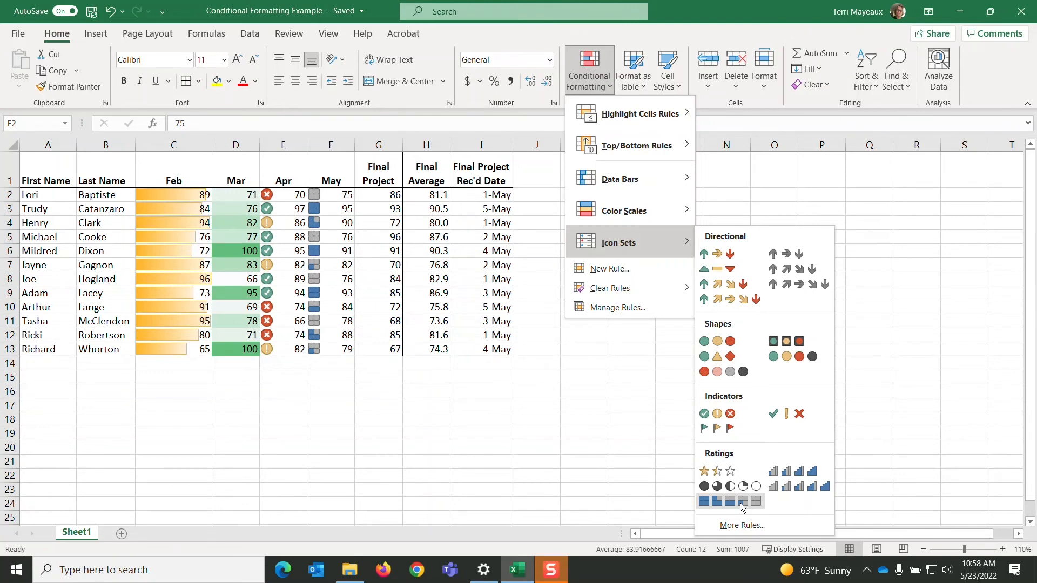
pyautogui.click(813, 488)
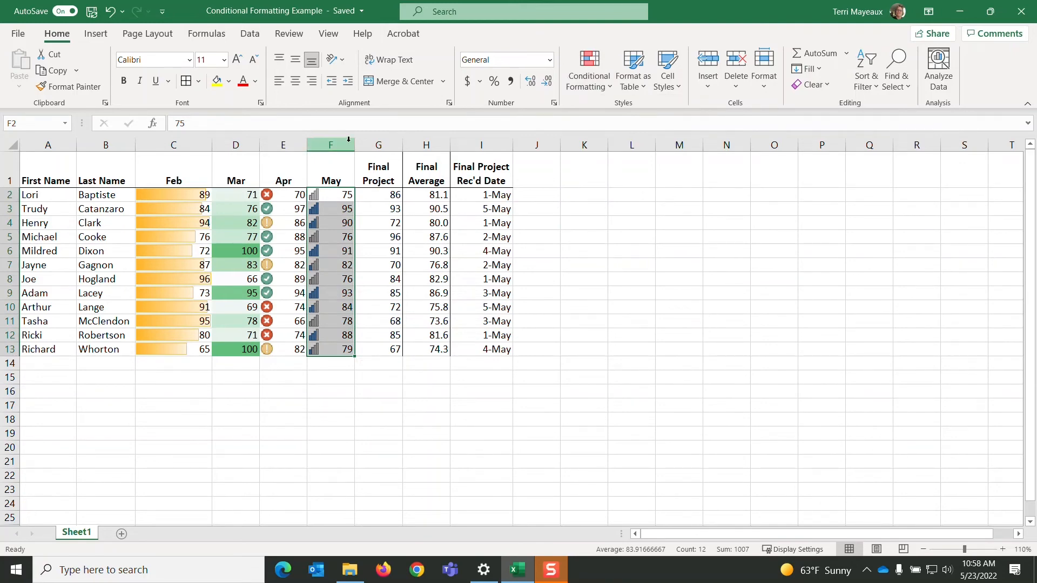
# Widen the May, Apr and Mar columns slightly to separate the icons from the neighbouring scores, and deselect the range.
pyautogui.moveTo(354, 145)
pyautogui.mouseDown()
pyautogui.moveTo(375, 143)
pyautogui.moveTo(363, 145)
pyautogui.mouseUp()
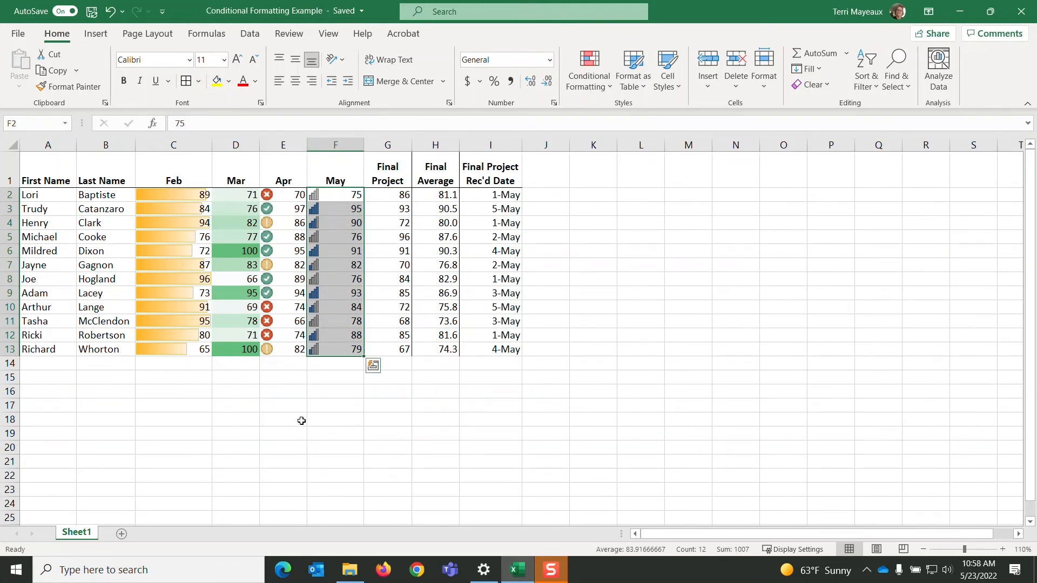
pyautogui.click(322, 365)
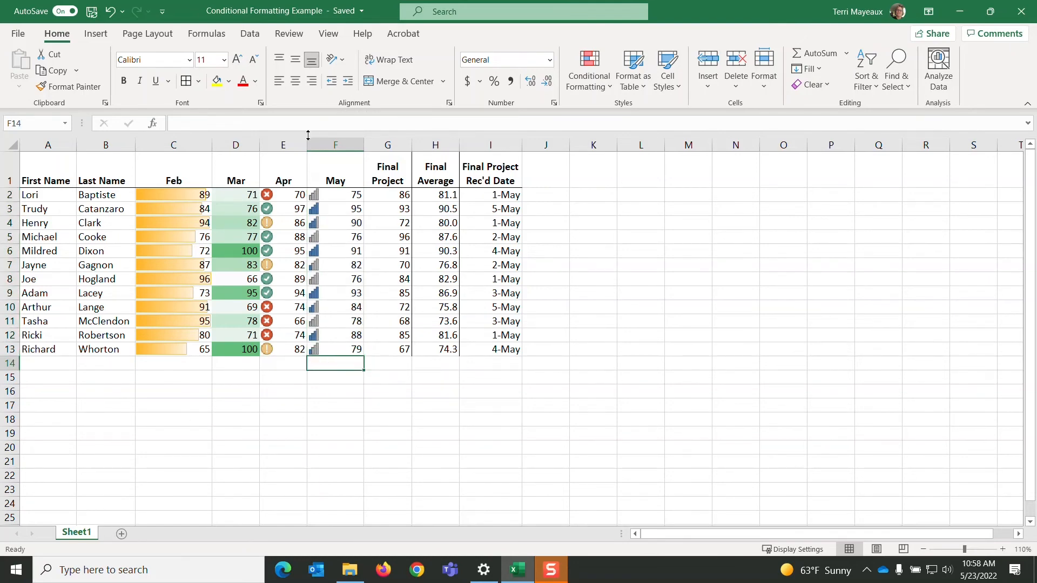
pyautogui.moveTo(307, 144); pyautogui.dragTo(323, 139)
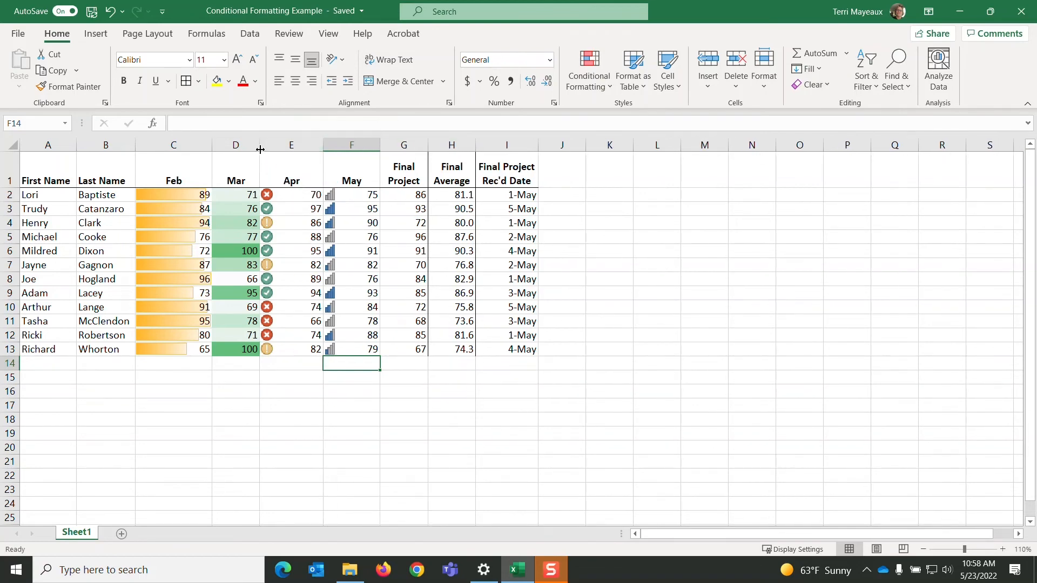
pyautogui.moveTo(260, 149); pyautogui.dragTo(273, 151)
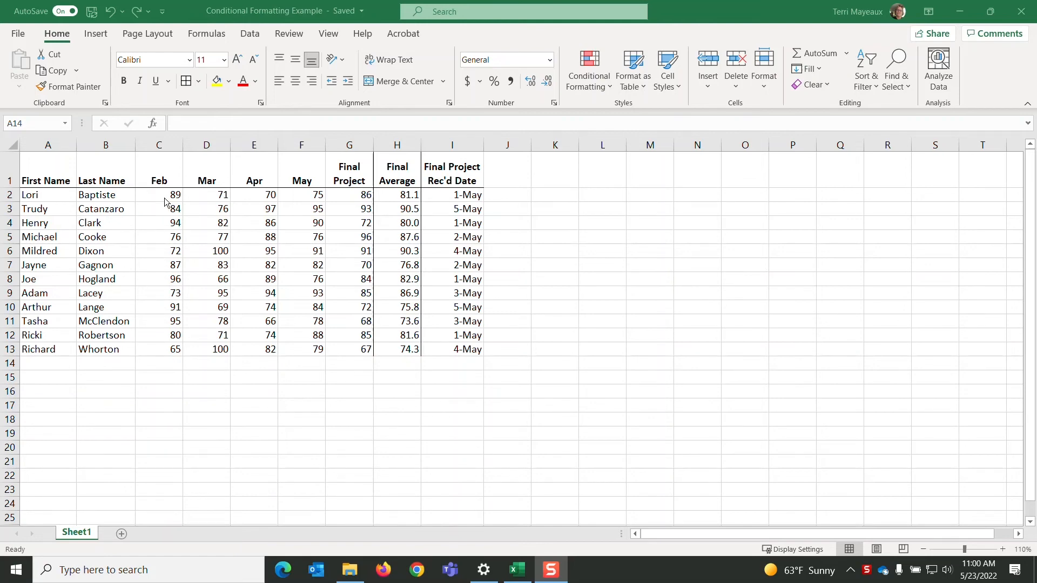
# Start a new conditional formatting rule for C2:H13 that formats only values ranked in the top 3.
pyautogui.moveTo(163, 195); pyautogui.dragTo(380, 350)
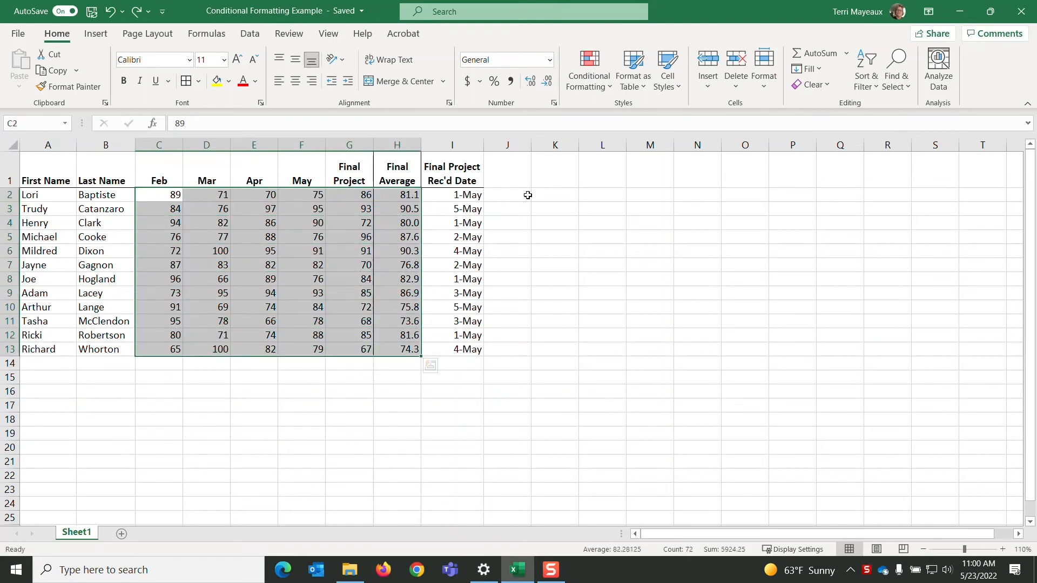
pyautogui.click(611, 89)
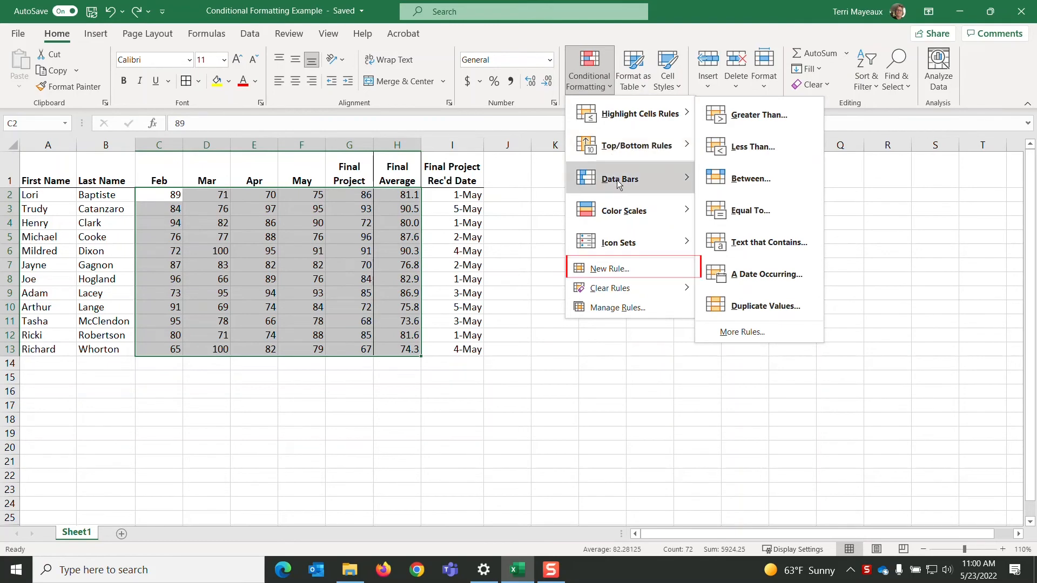
pyautogui.moveTo(619, 223)
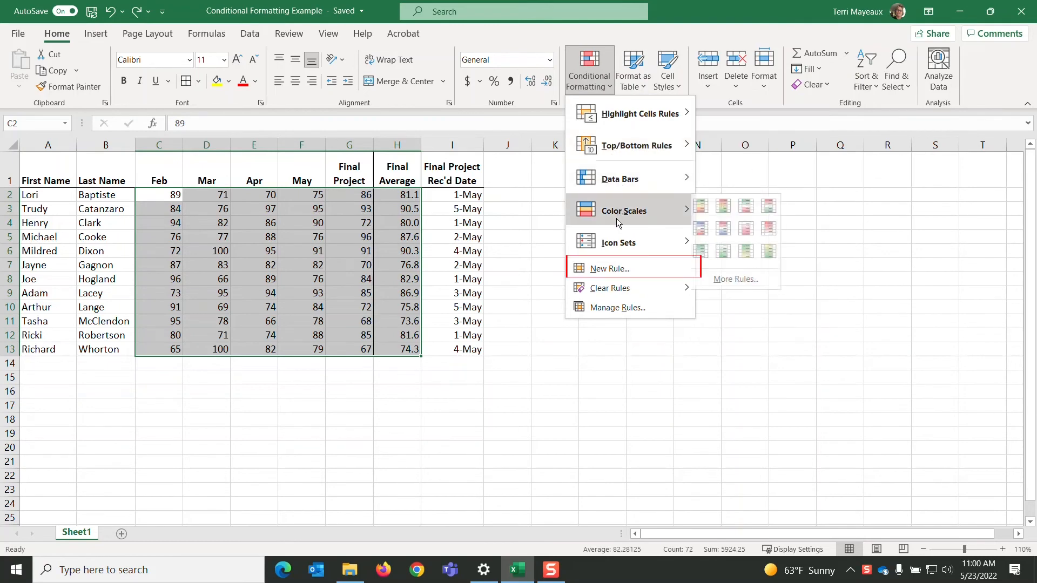
pyautogui.click(621, 272)
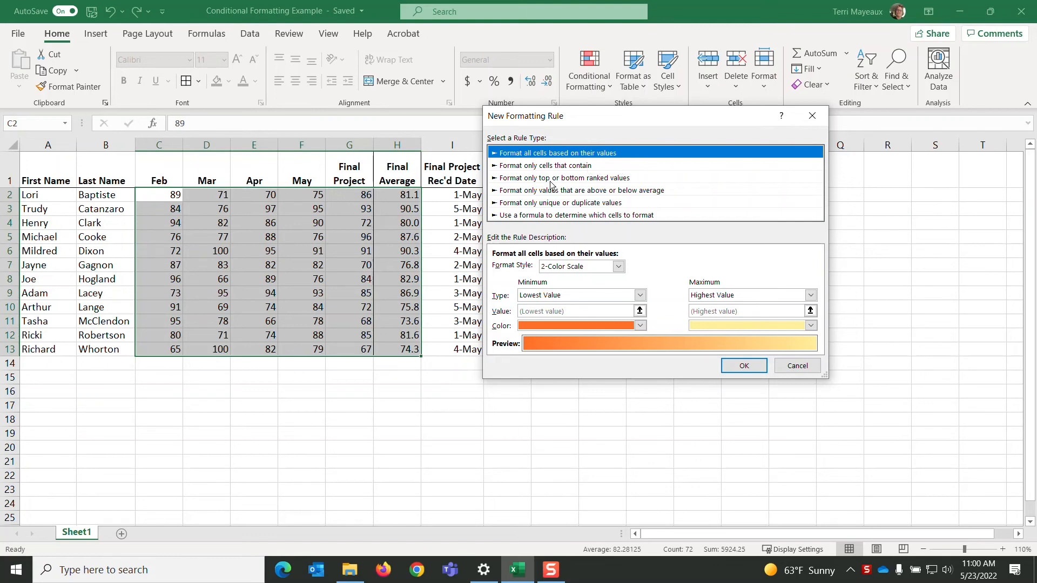
pyautogui.click(593, 179)
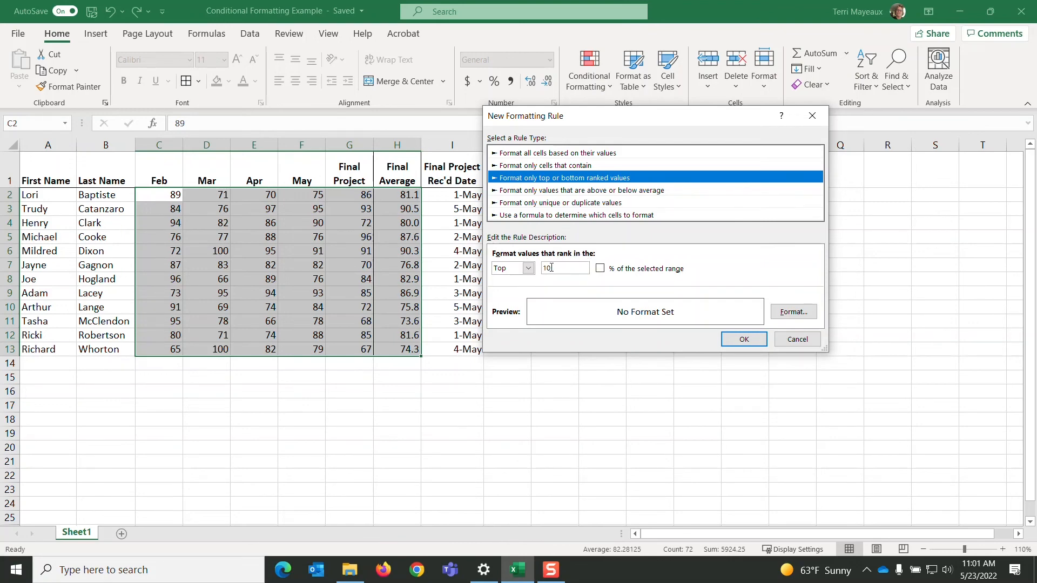
pyautogui.moveTo(551, 268); pyautogui.dragTo(542, 269)
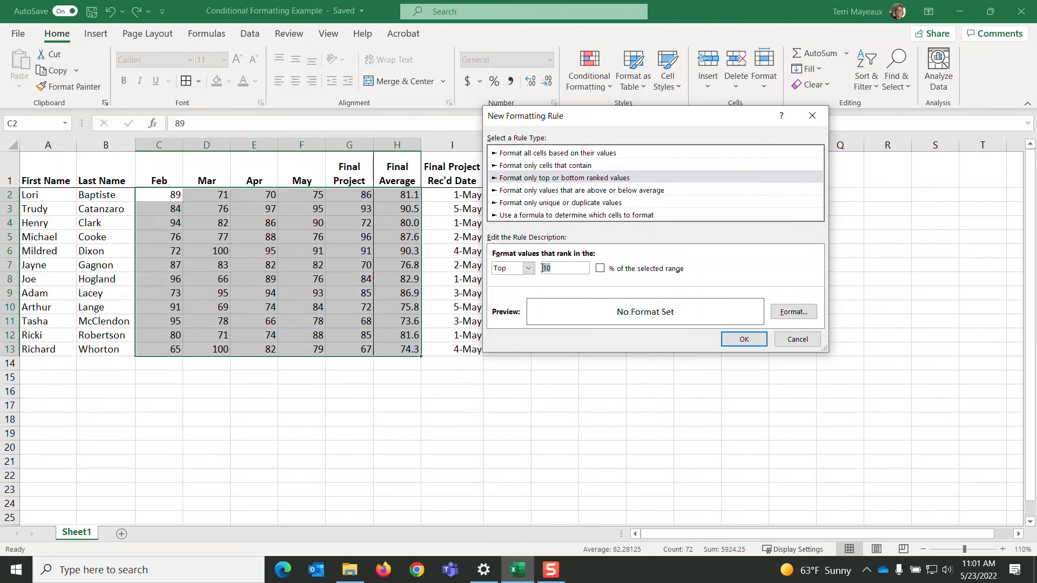
pyautogui.write('3')
# Set the rule's font format to bold with a dark orange color.
pyautogui.click(797, 316)
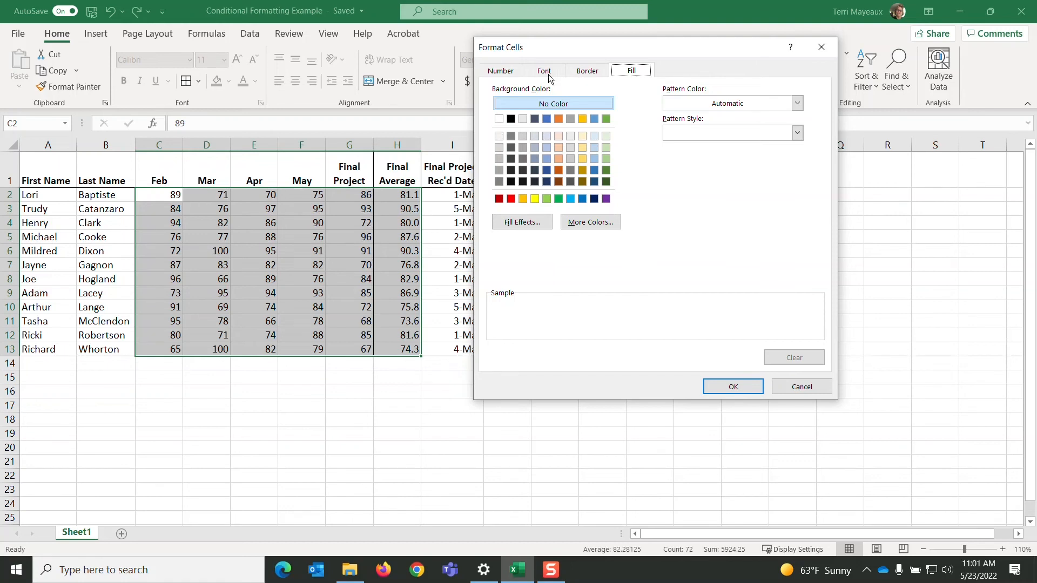
pyautogui.click(501, 71)
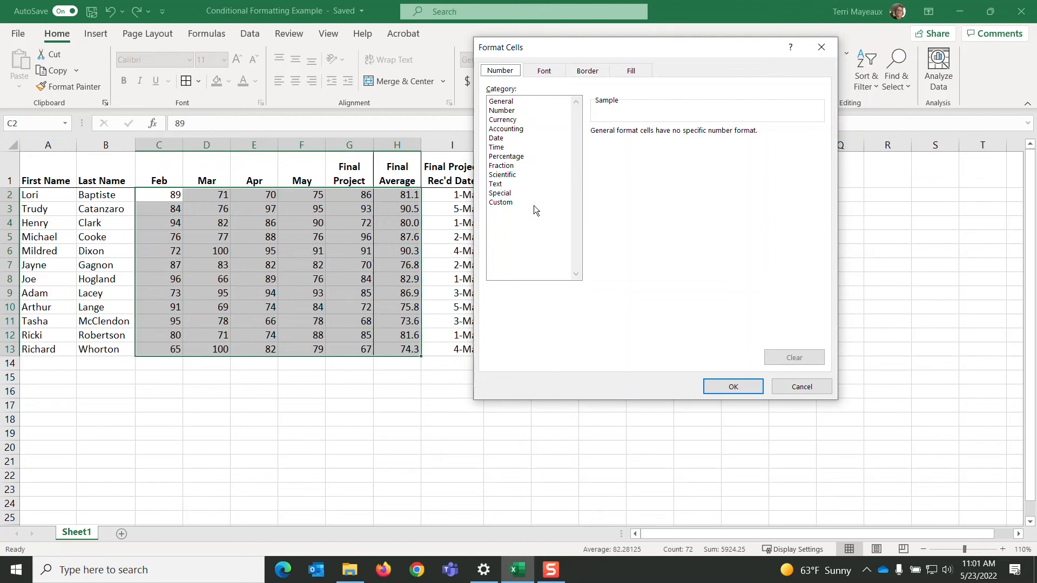
pyautogui.click(544, 73)
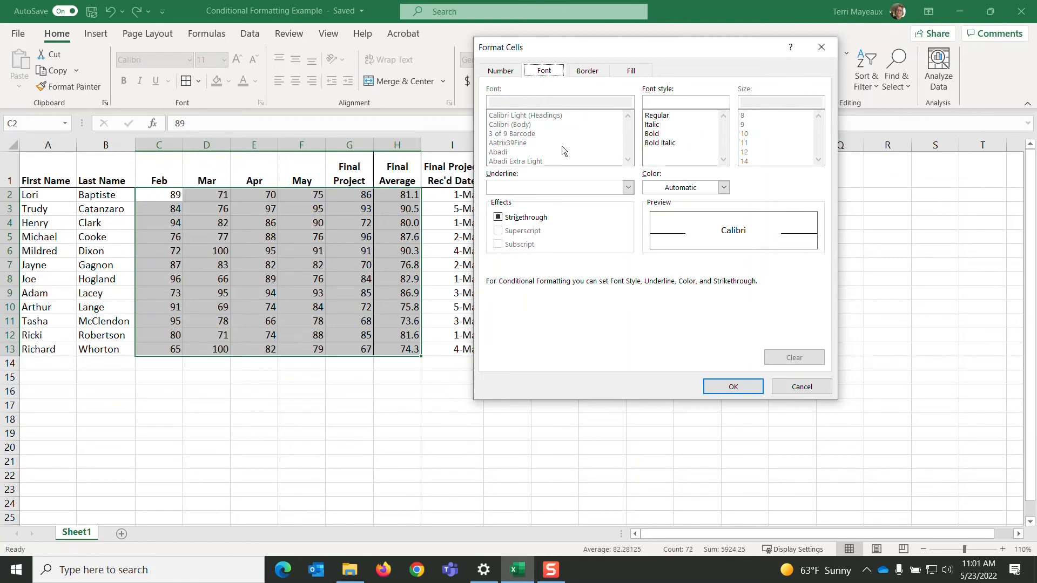
pyautogui.click(655, 134)
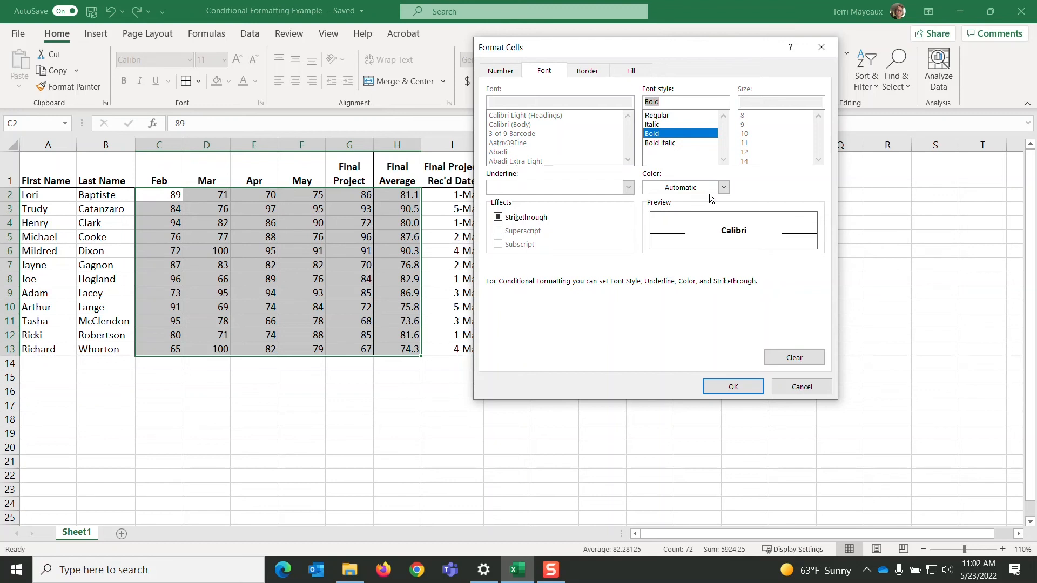
pyautogui.click(724, 188)
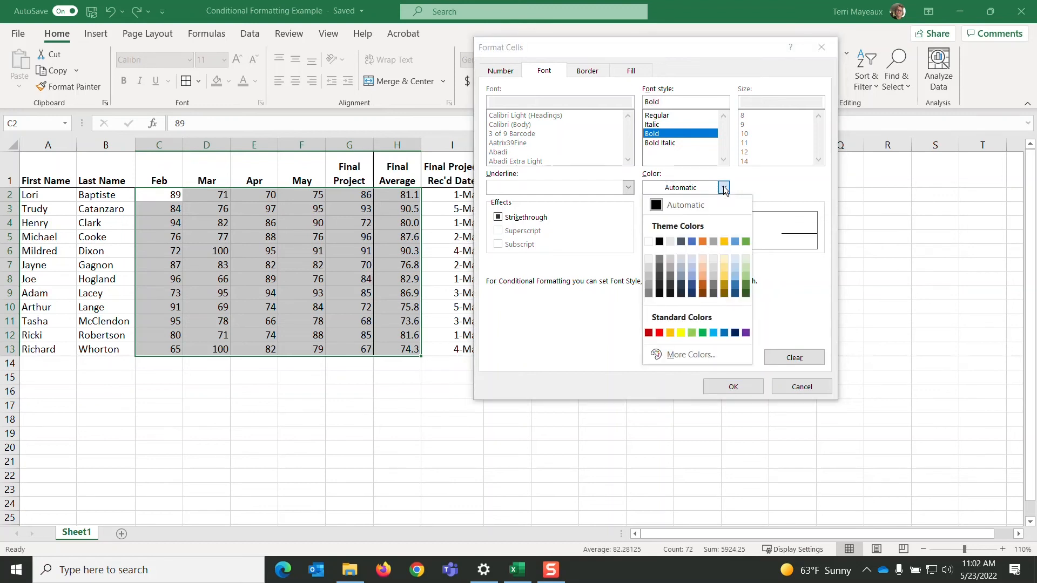
pyautogui.click(702, 283)
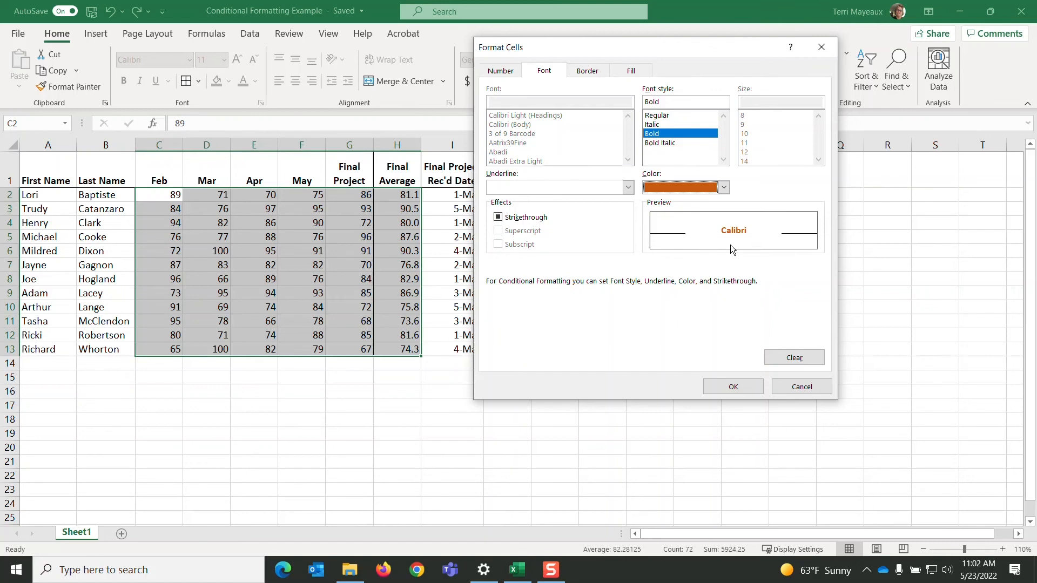
# Add an outline border to the rule's format and recolor its top and bottom edges blue.
pyautogui.click(594, 74)
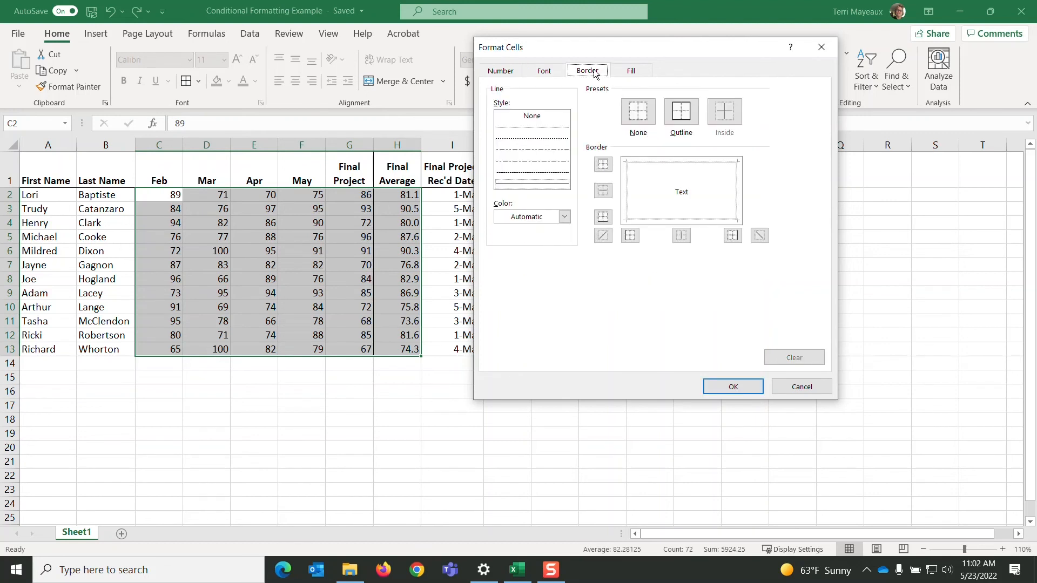
pyautogui.click(684, 124)
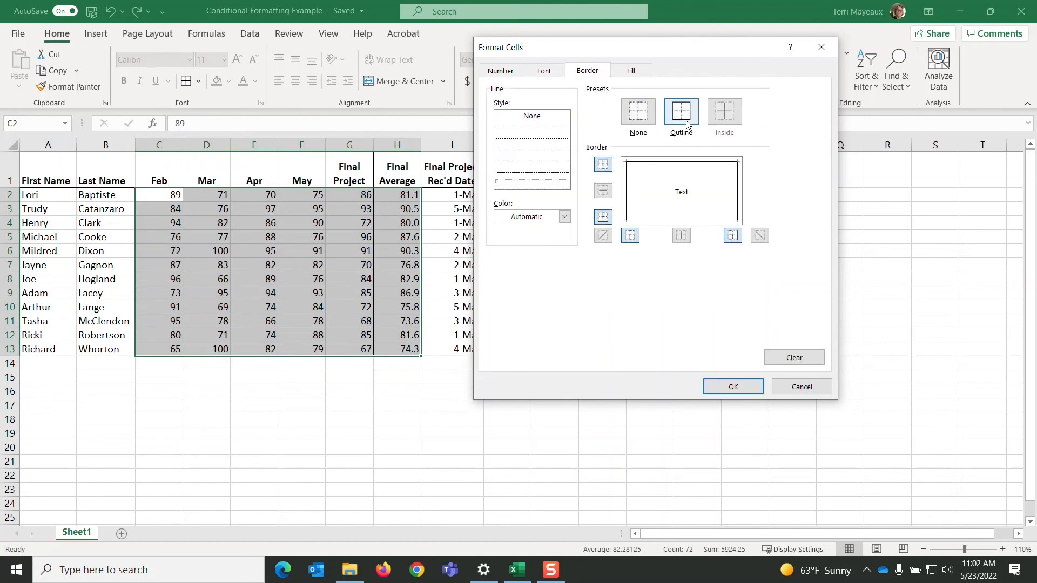
pyautogui.click(565, 218)
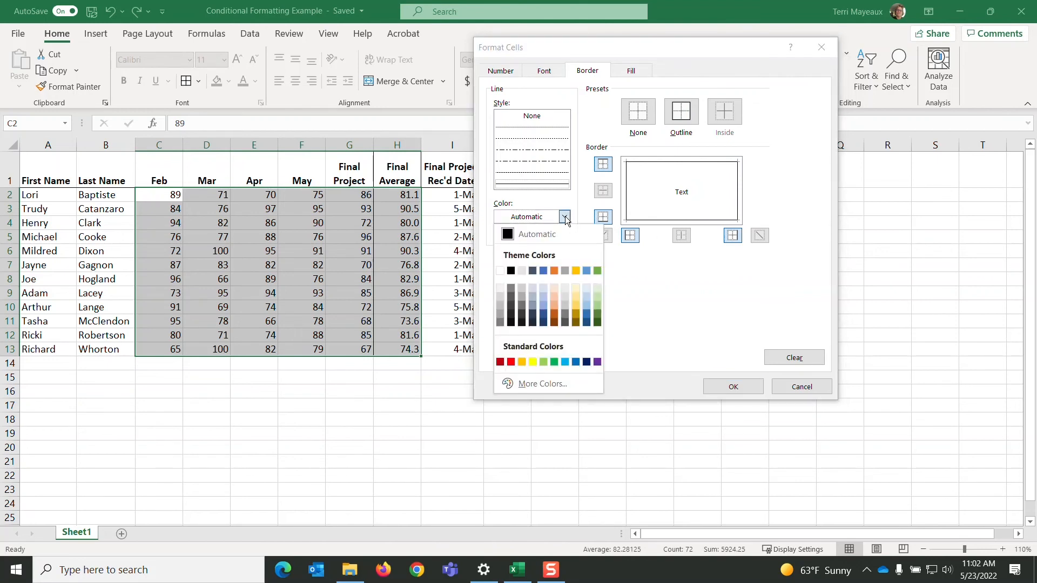
pyautogui.click(543, 270)
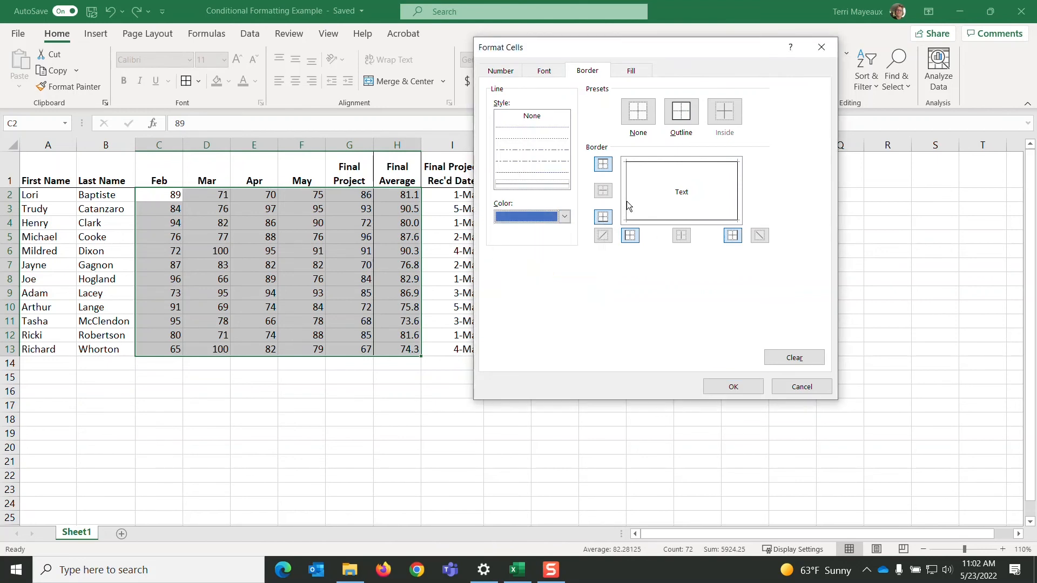
pyautogui.click(672, 167)
pyautogui.click(702, 220)
# Set the rule's fill to the lightest green and apply the finished top 3 rule to the selected scores.
pyautogui.click(632, 73)
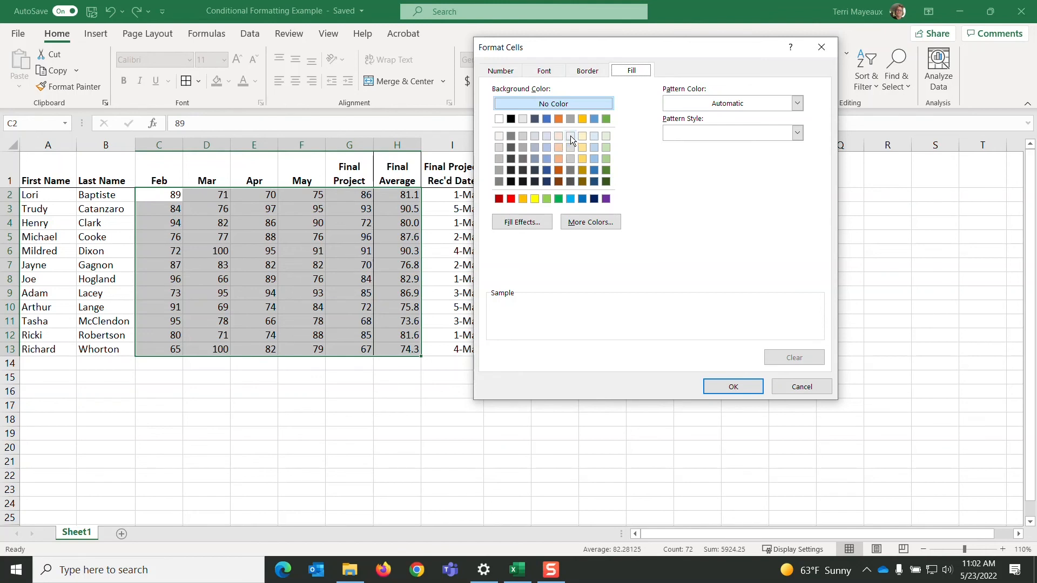
pyautogui.click(606, 136)
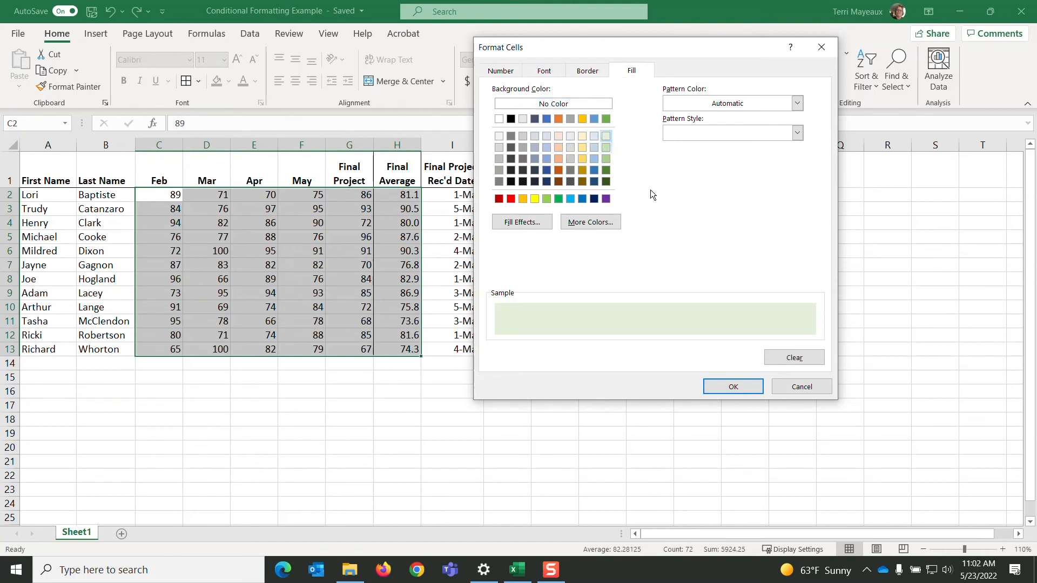
pyautogui.click(739, 388)
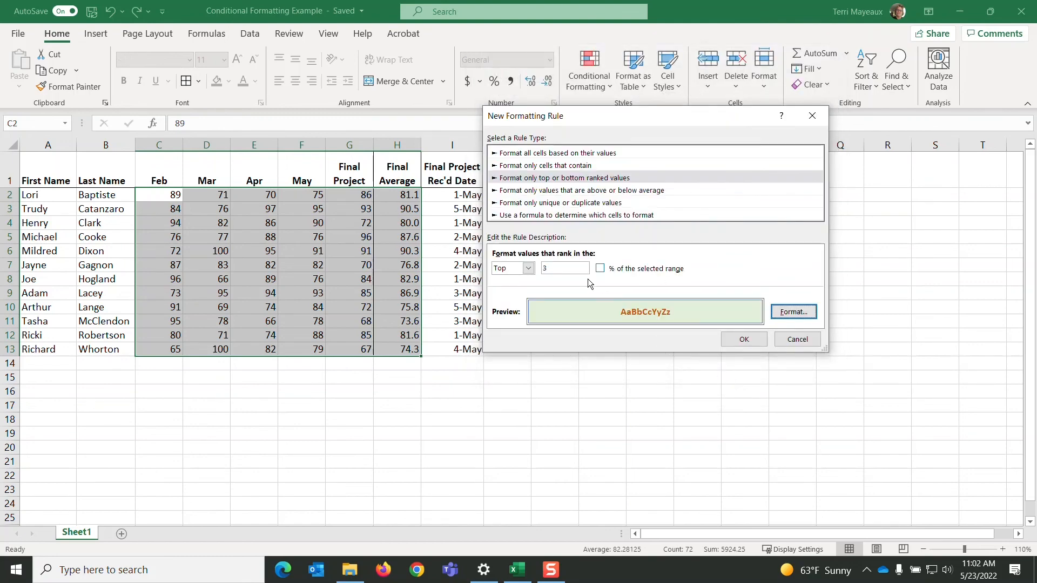
pyautogui.click(743, 339)
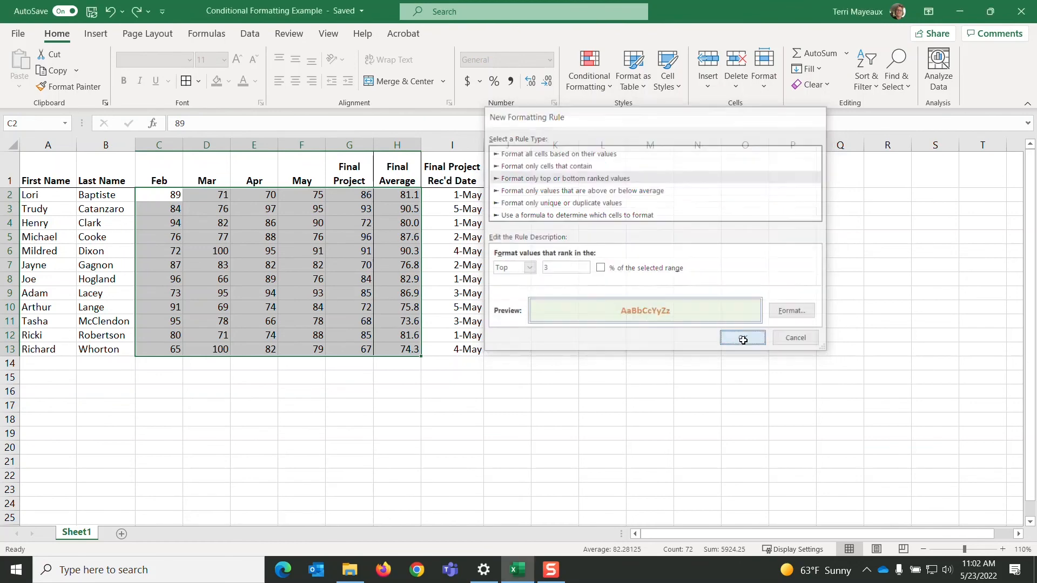
# Deselect the scores and open the Conditional Formatting Rules Manager with the rules shown for This Worksheet.
pyautogui.click(250, 389)
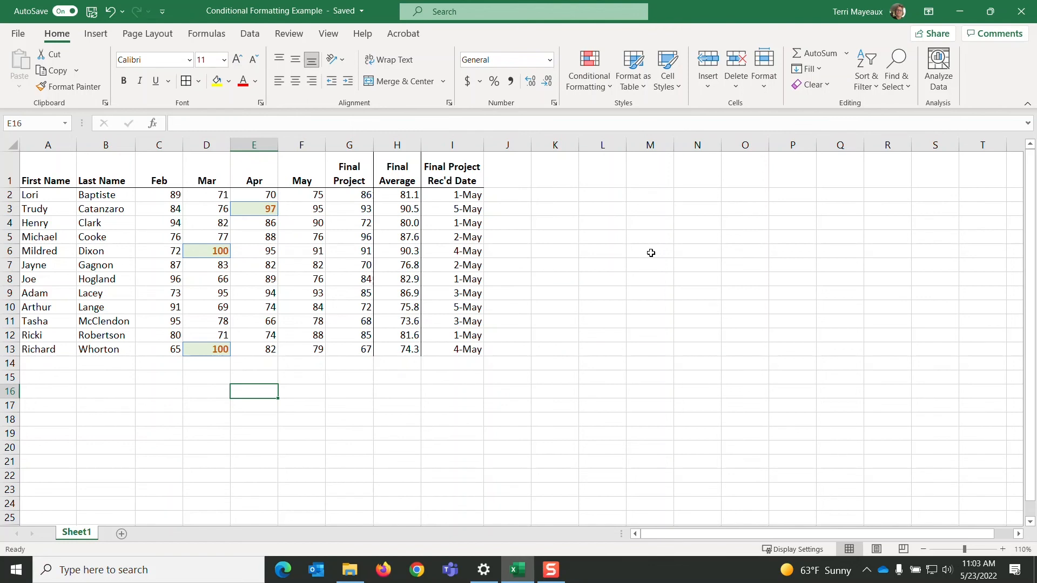
pyautogui.click(611, 90)
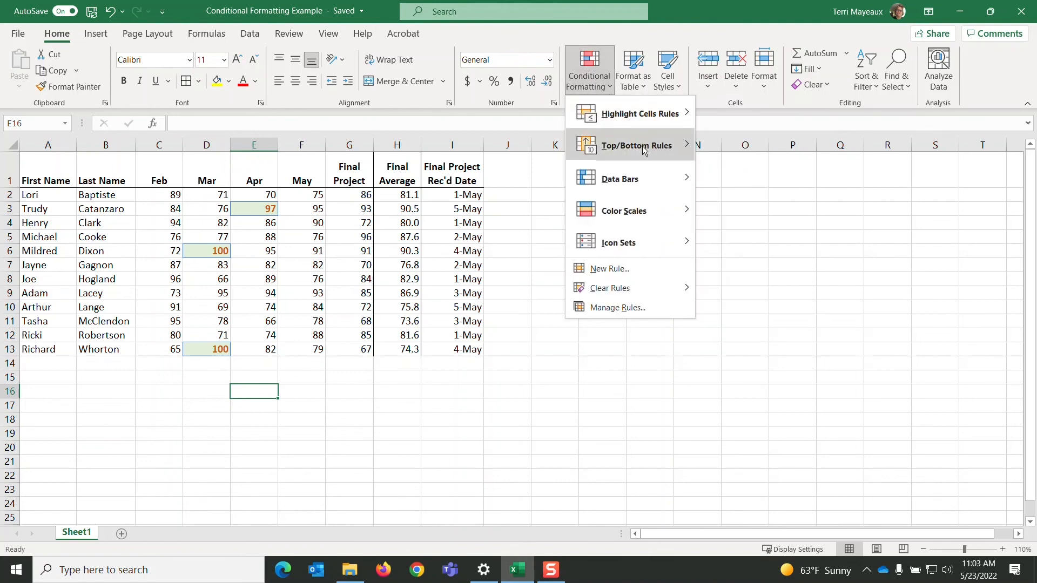
pyautogui.moveTo(643, 151)
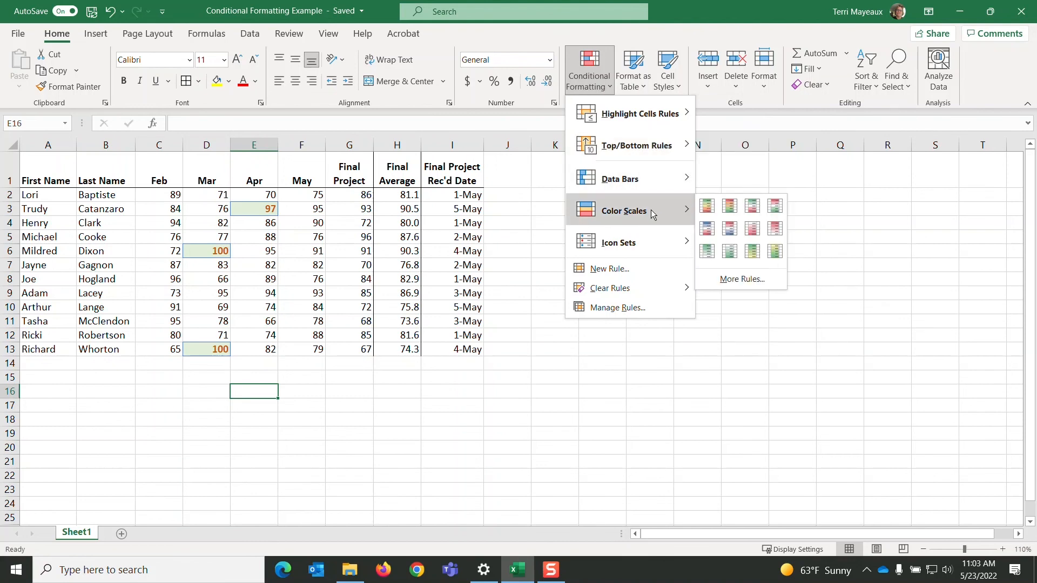
pyautogui.moveTo(657, 239)
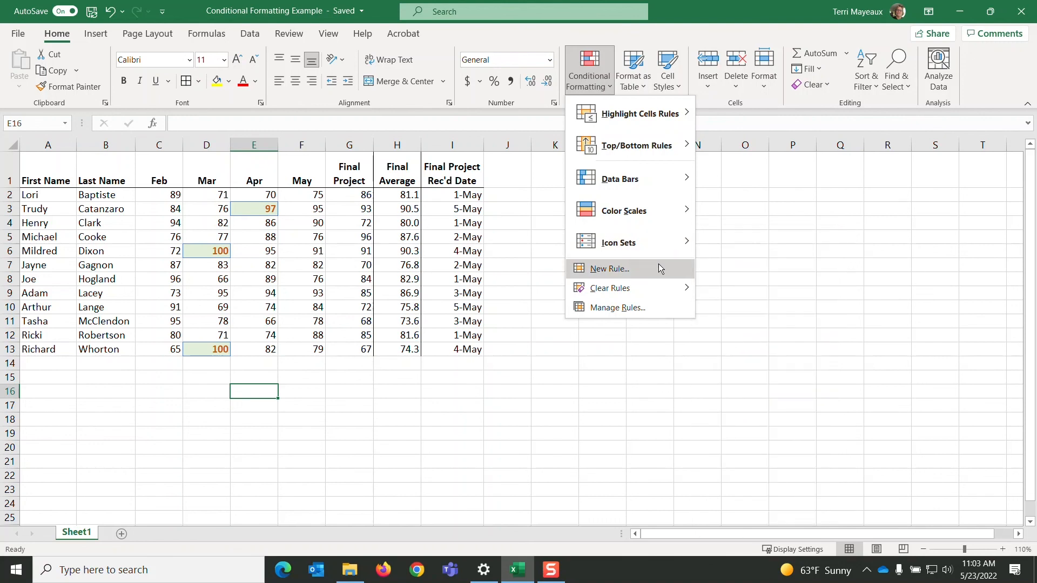
pyautogui.moveTo(653, 282)
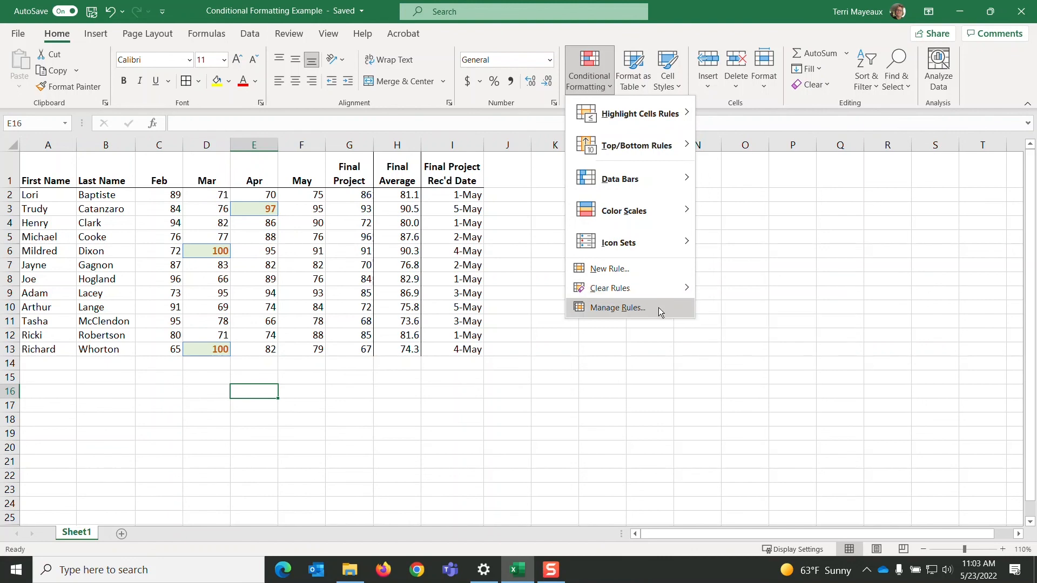
pyautogui.click(635, 308)
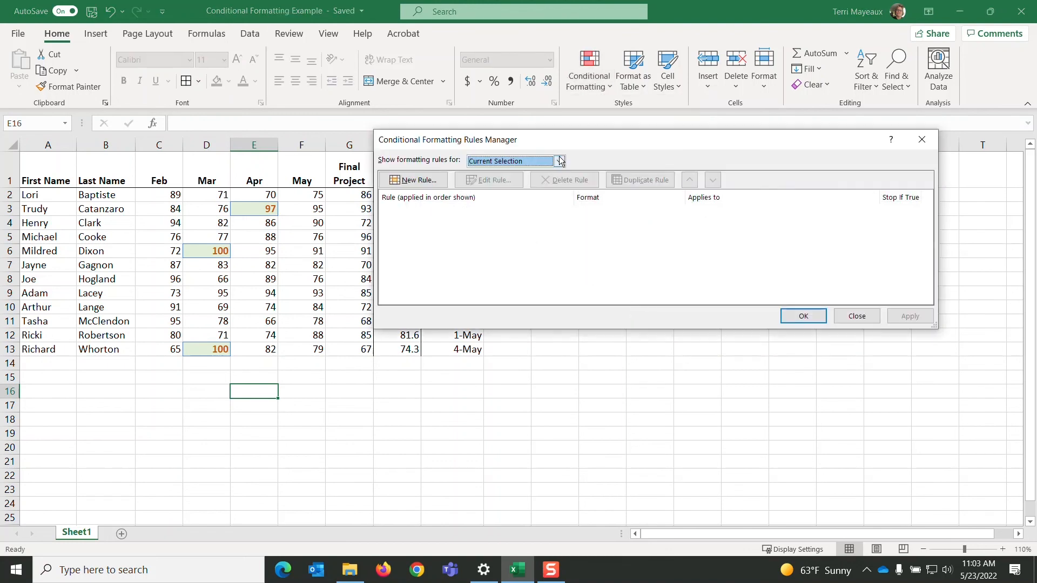
pyautogui.click(559, 161)
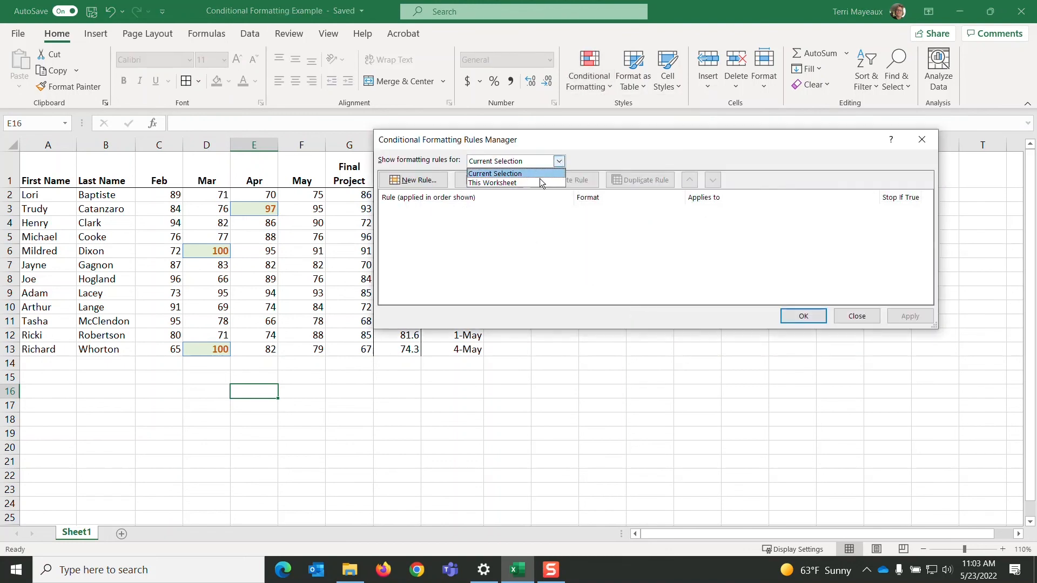
pyautogui.click(540, 182)
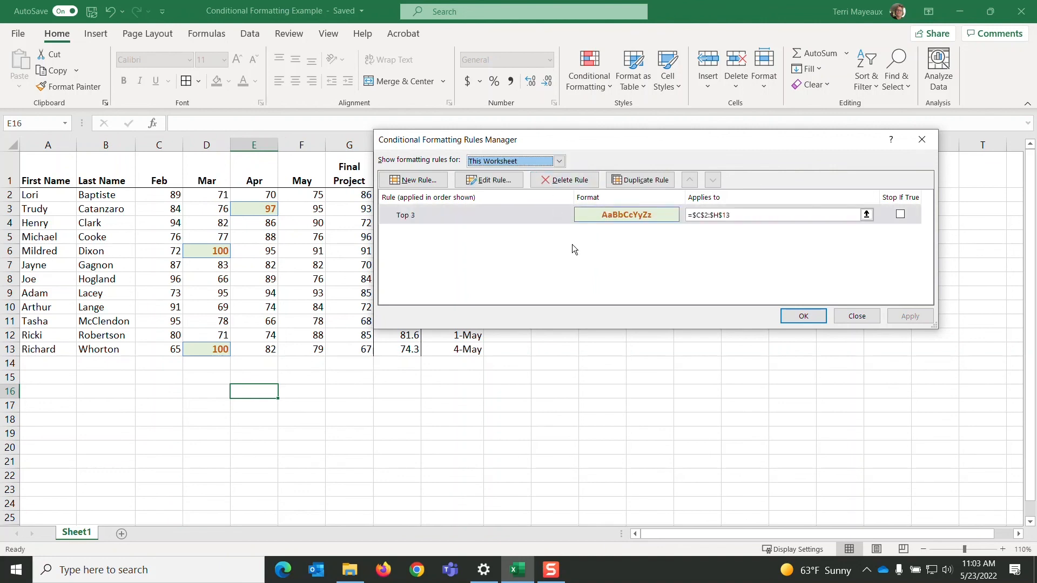